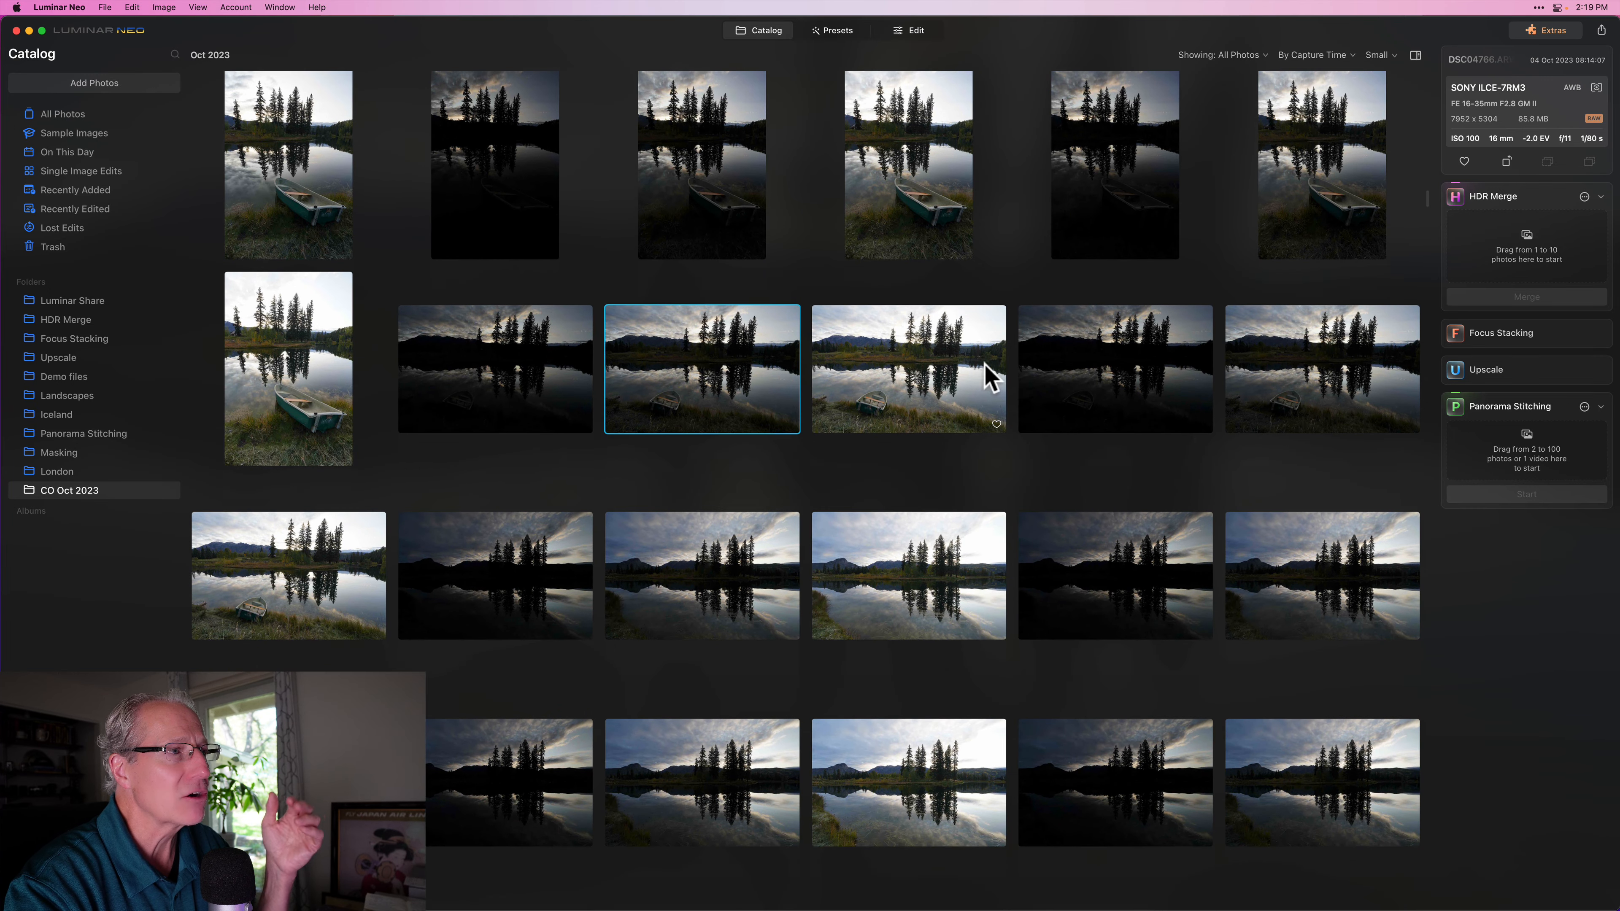
Step: Compare the three bracketed landscape exposures of the boat and lake in the CO Oct 2023 folder
click(940, 406)
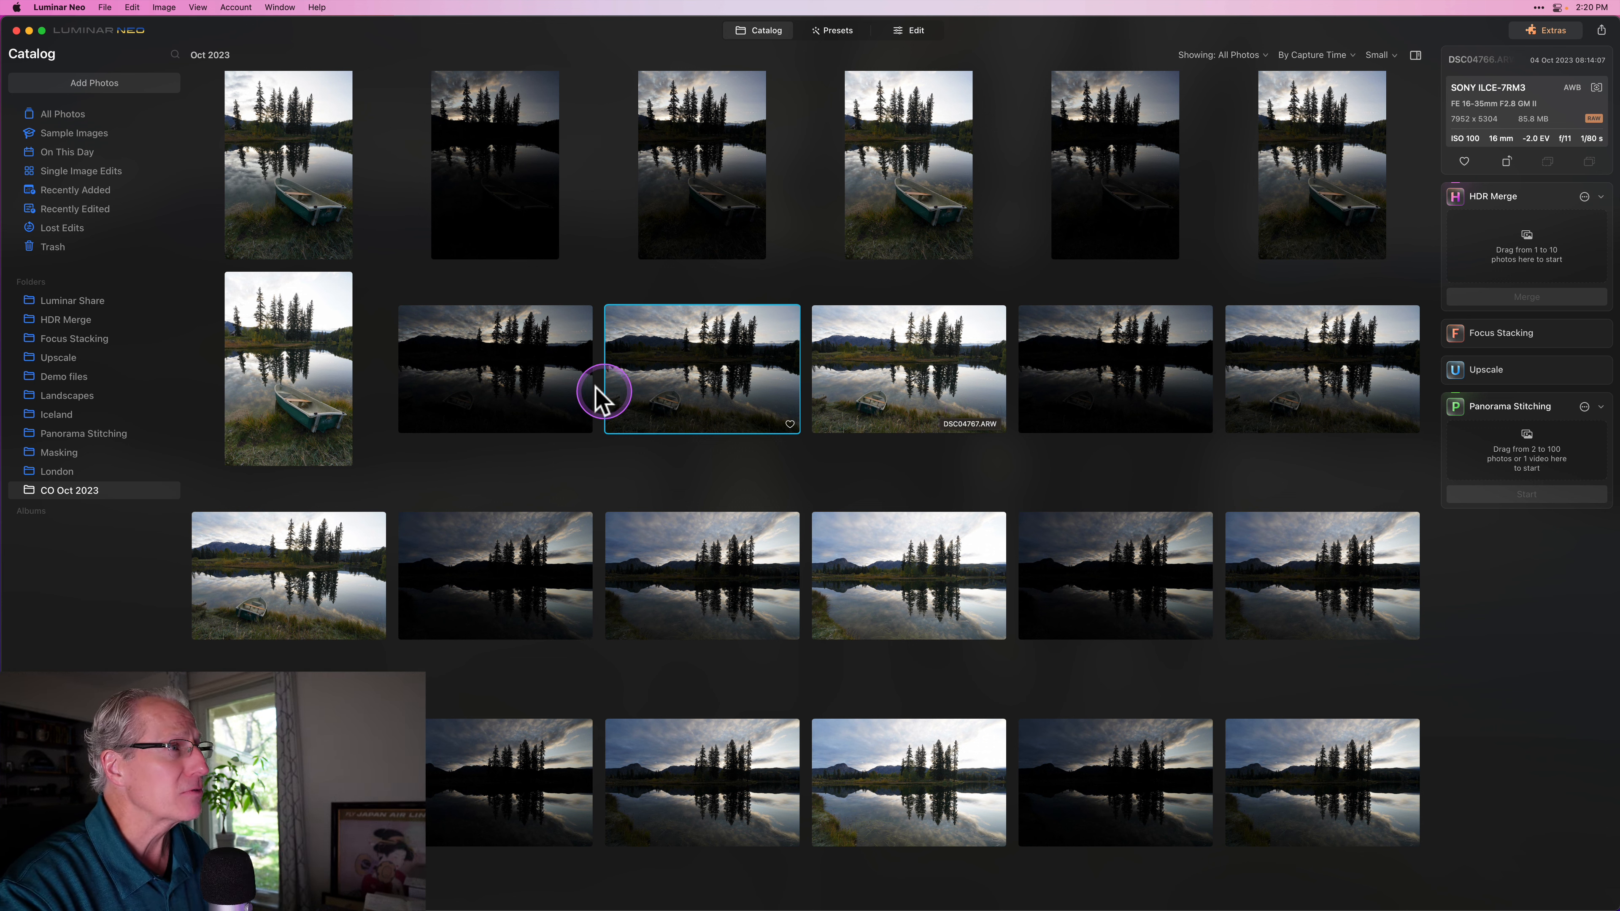
click(559, 388)
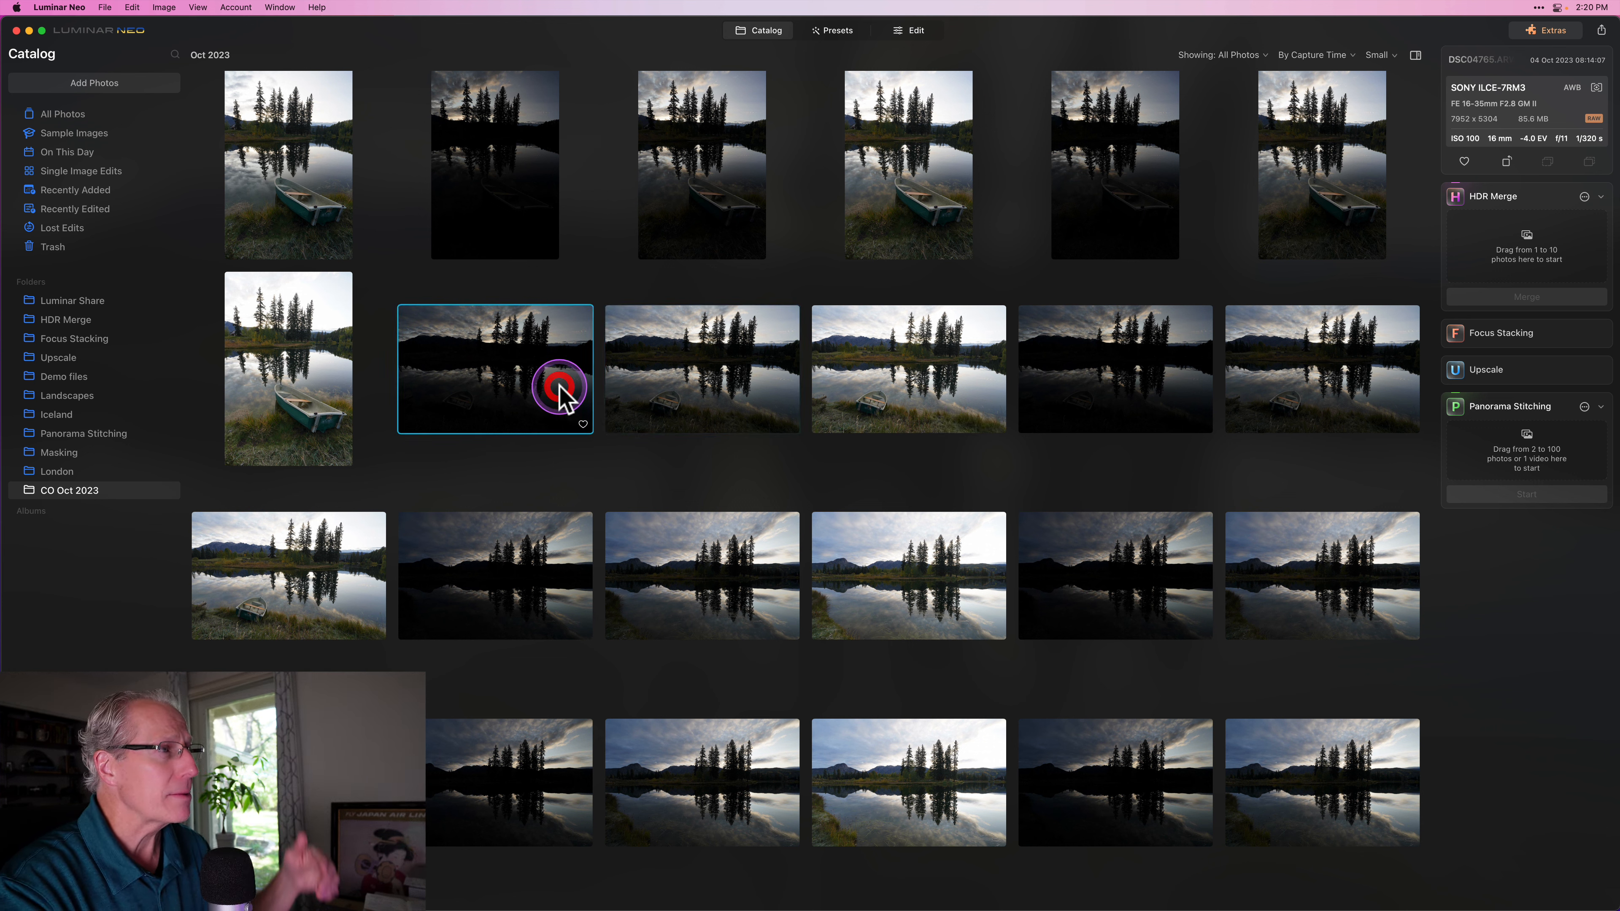
click(935, 386)
click(519, 358)
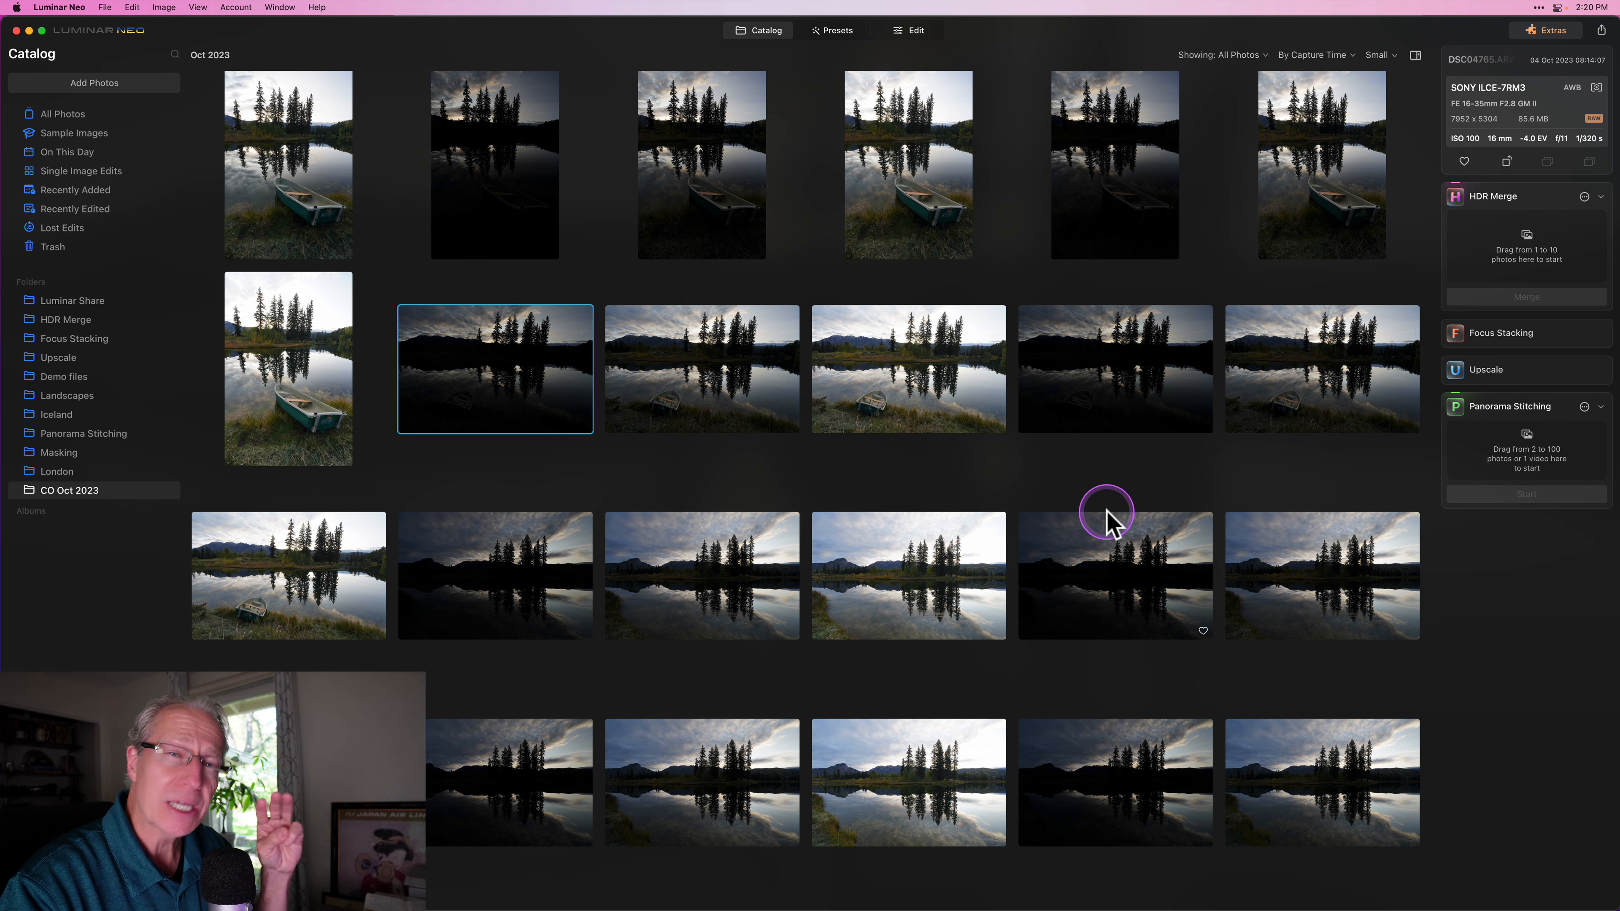
key(Right)
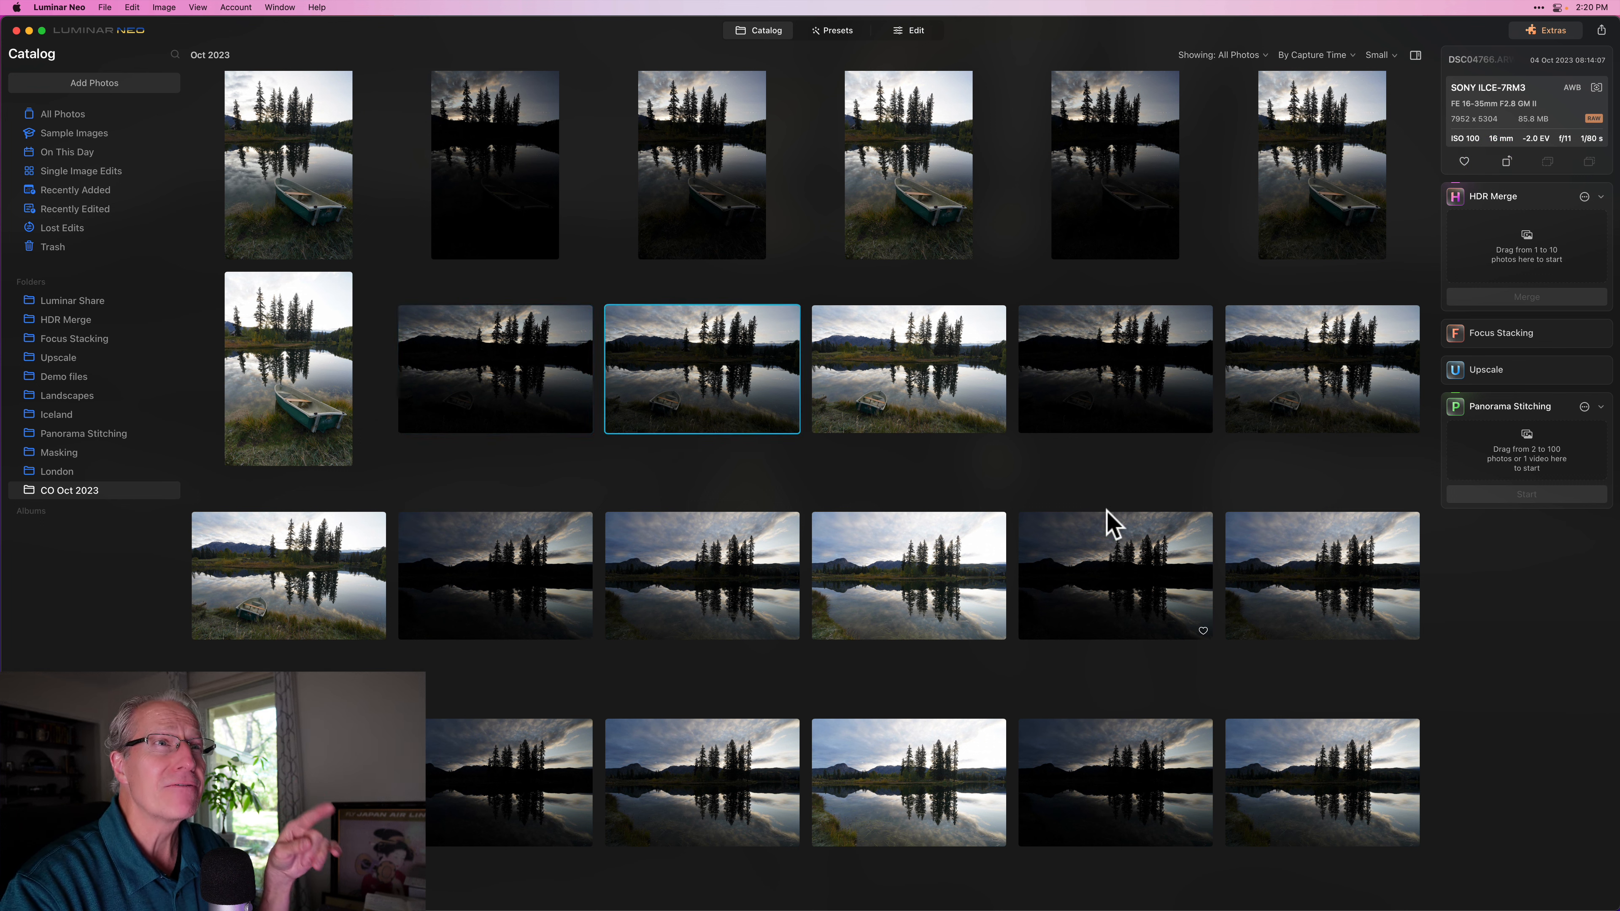
key(Right)
key(Left)
key(Left)
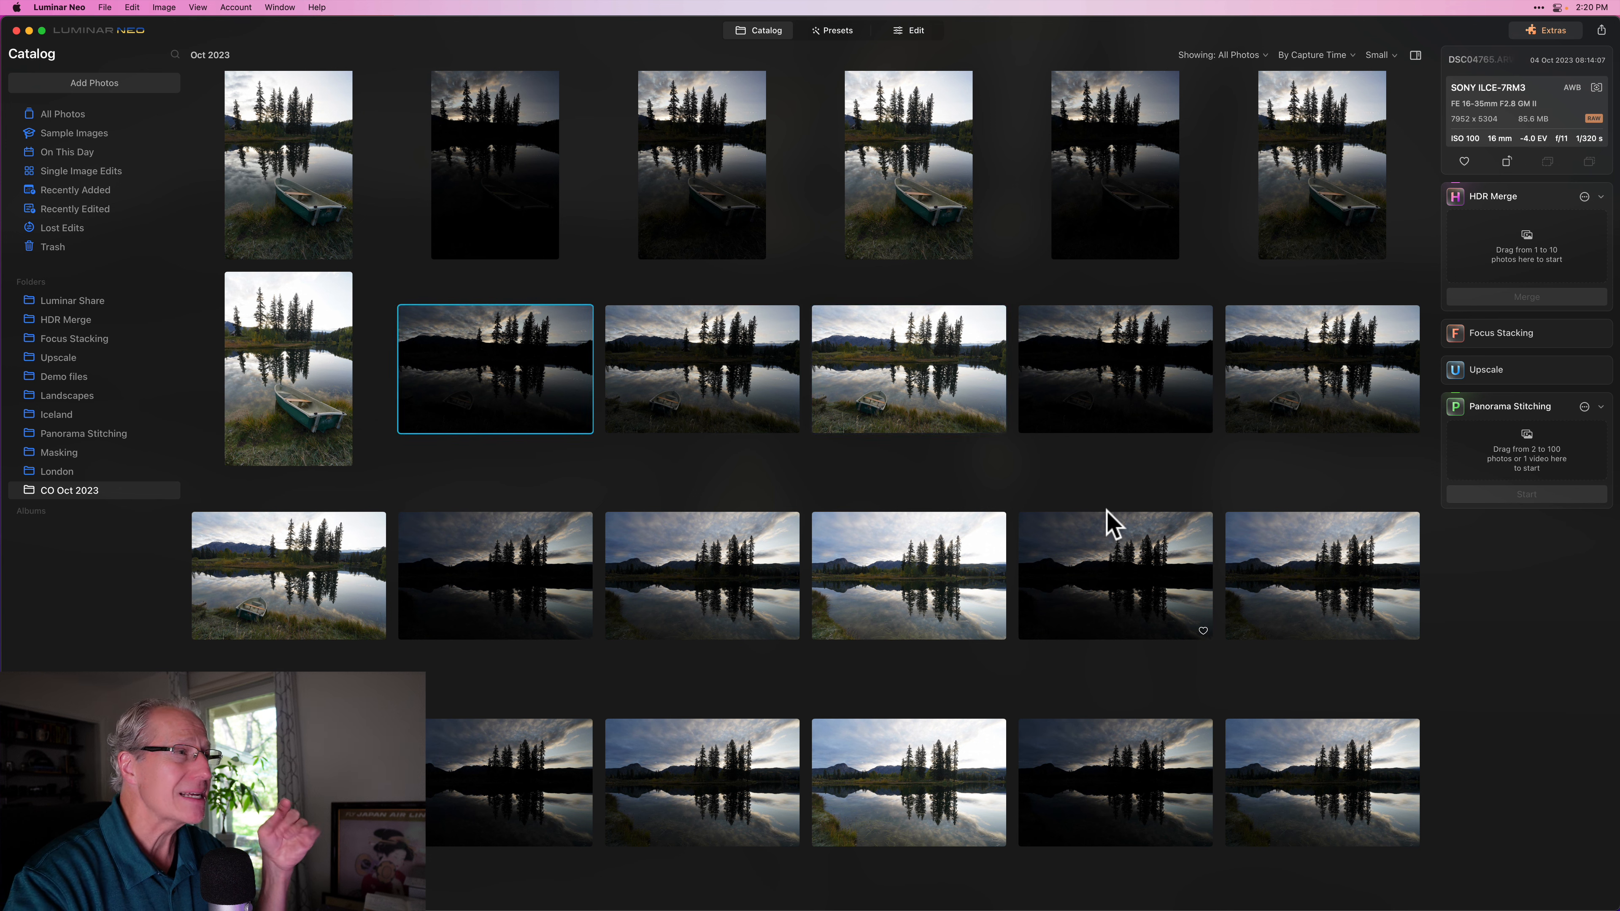
Step: Add the three bracketed landscape exposures of the boat and lake to HDR Merge and review its merge settings
shift+click(867, 376)
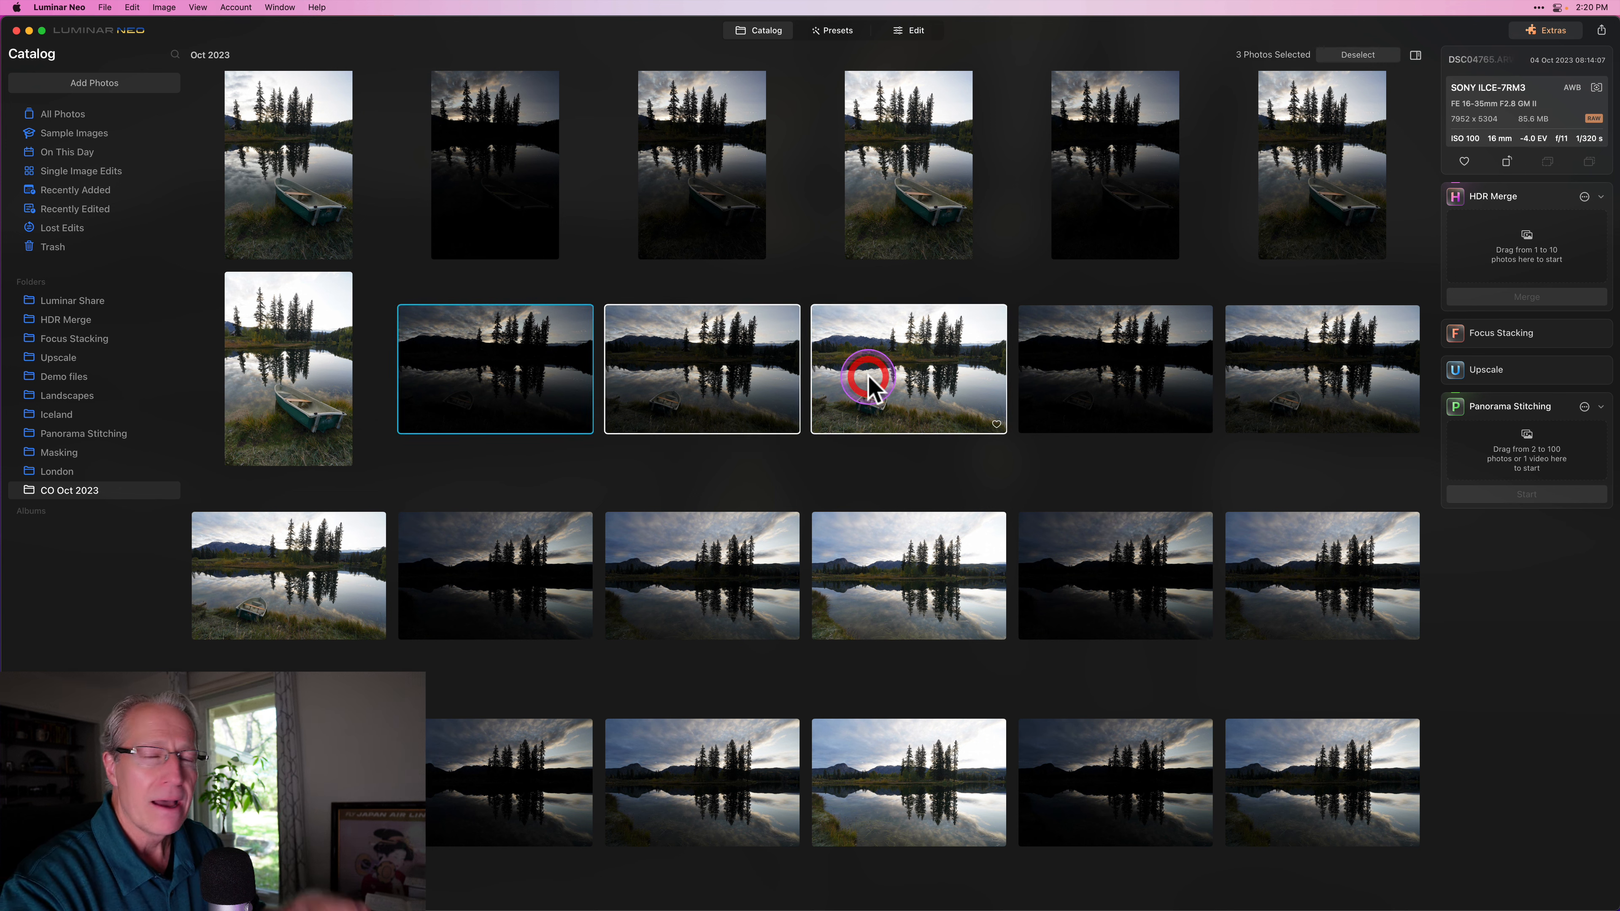
drag(908, 397, 1537, 248)
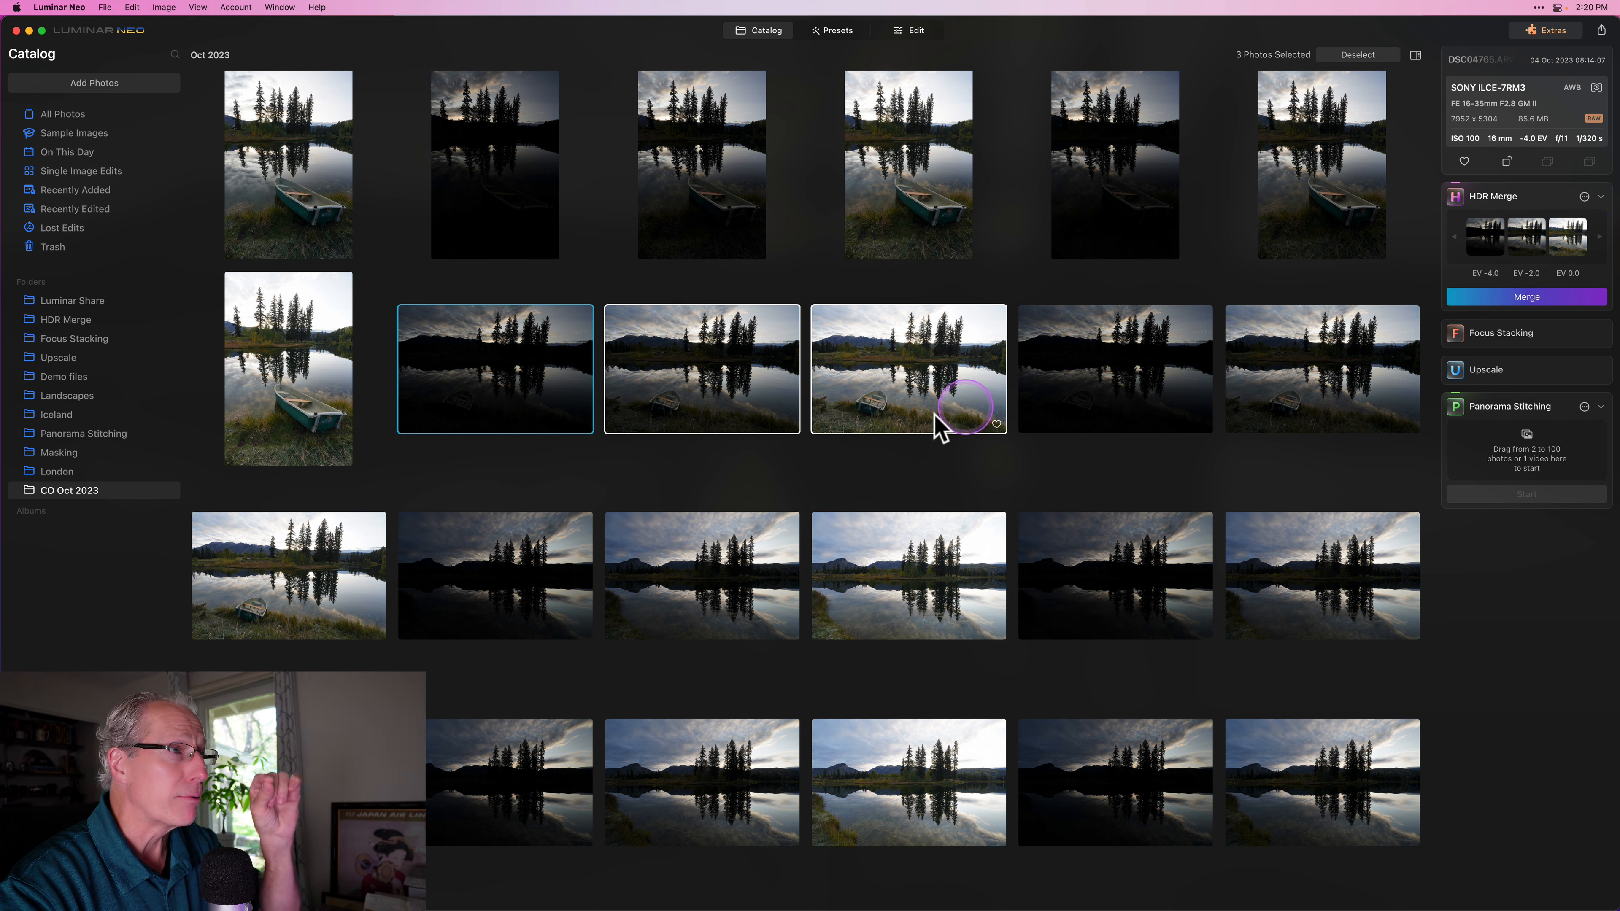
click(1584, 197)
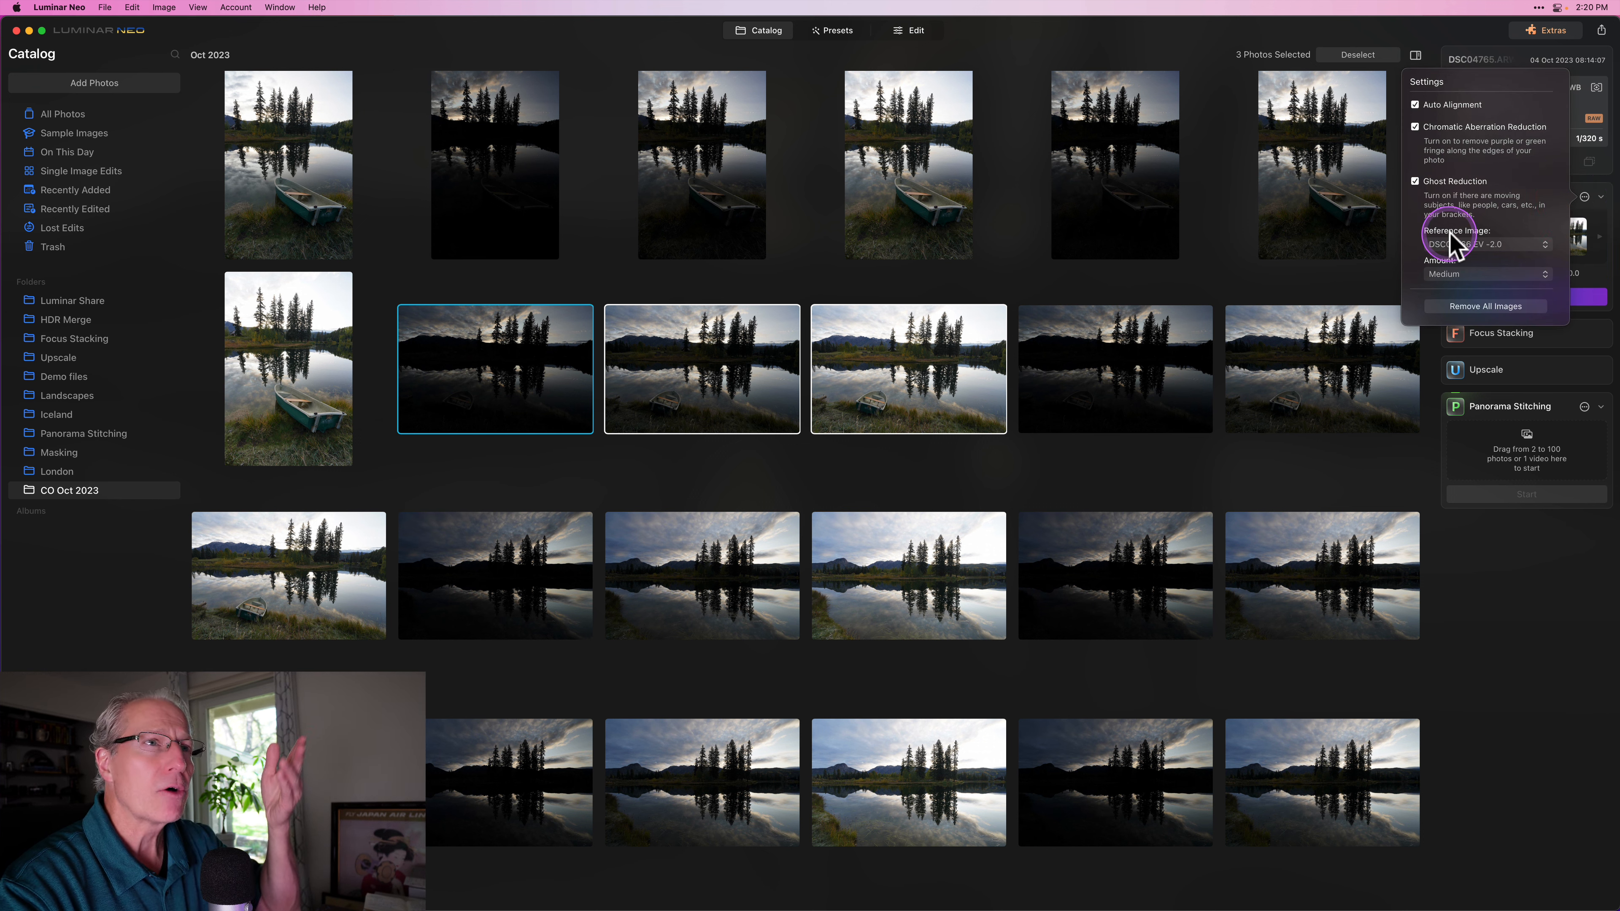
click(1585, 197)
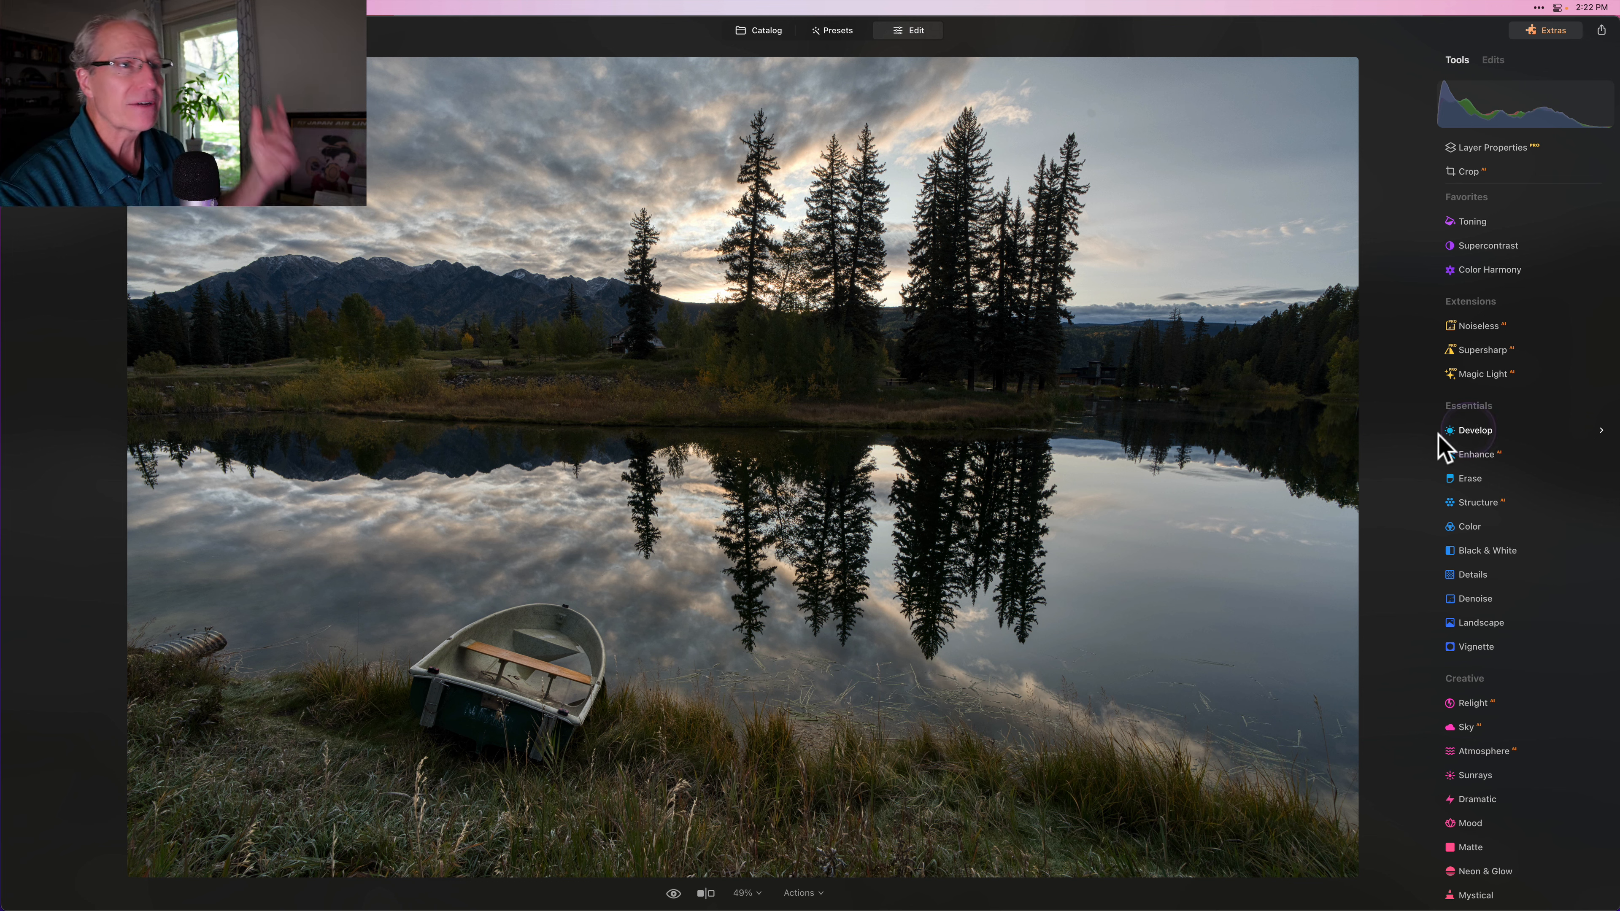
Step: Correct the merged photo's vertical perspective in Develop with a Vertical transform of 18
click(1480, 430)
scroll(1481, 430, down, 3)
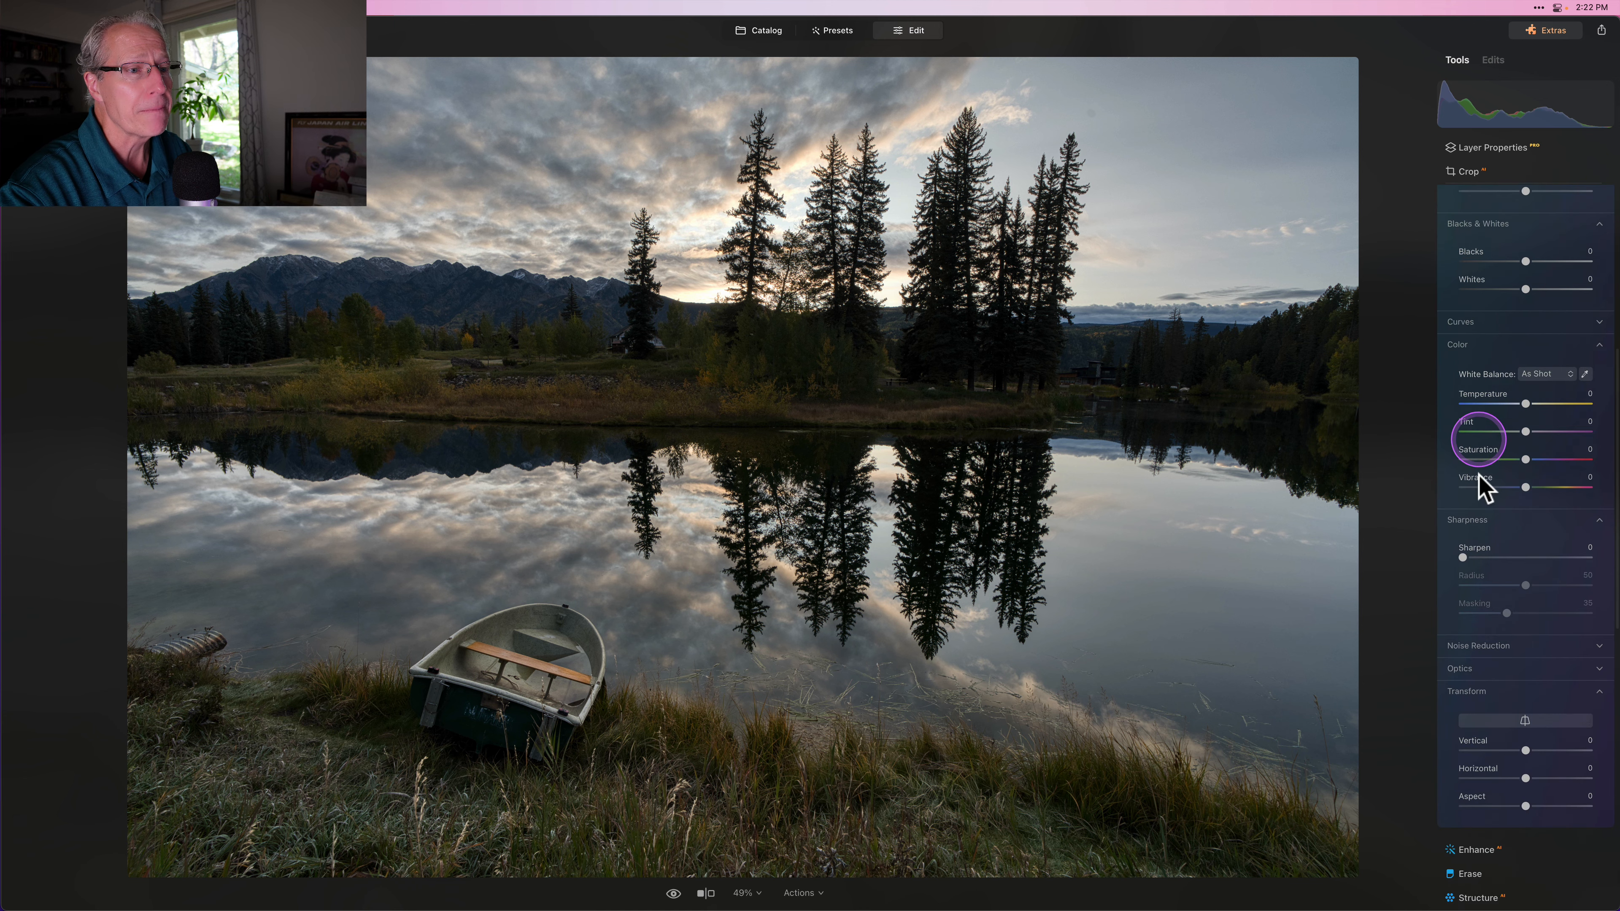
drag(1526, 752, 1533, 753)
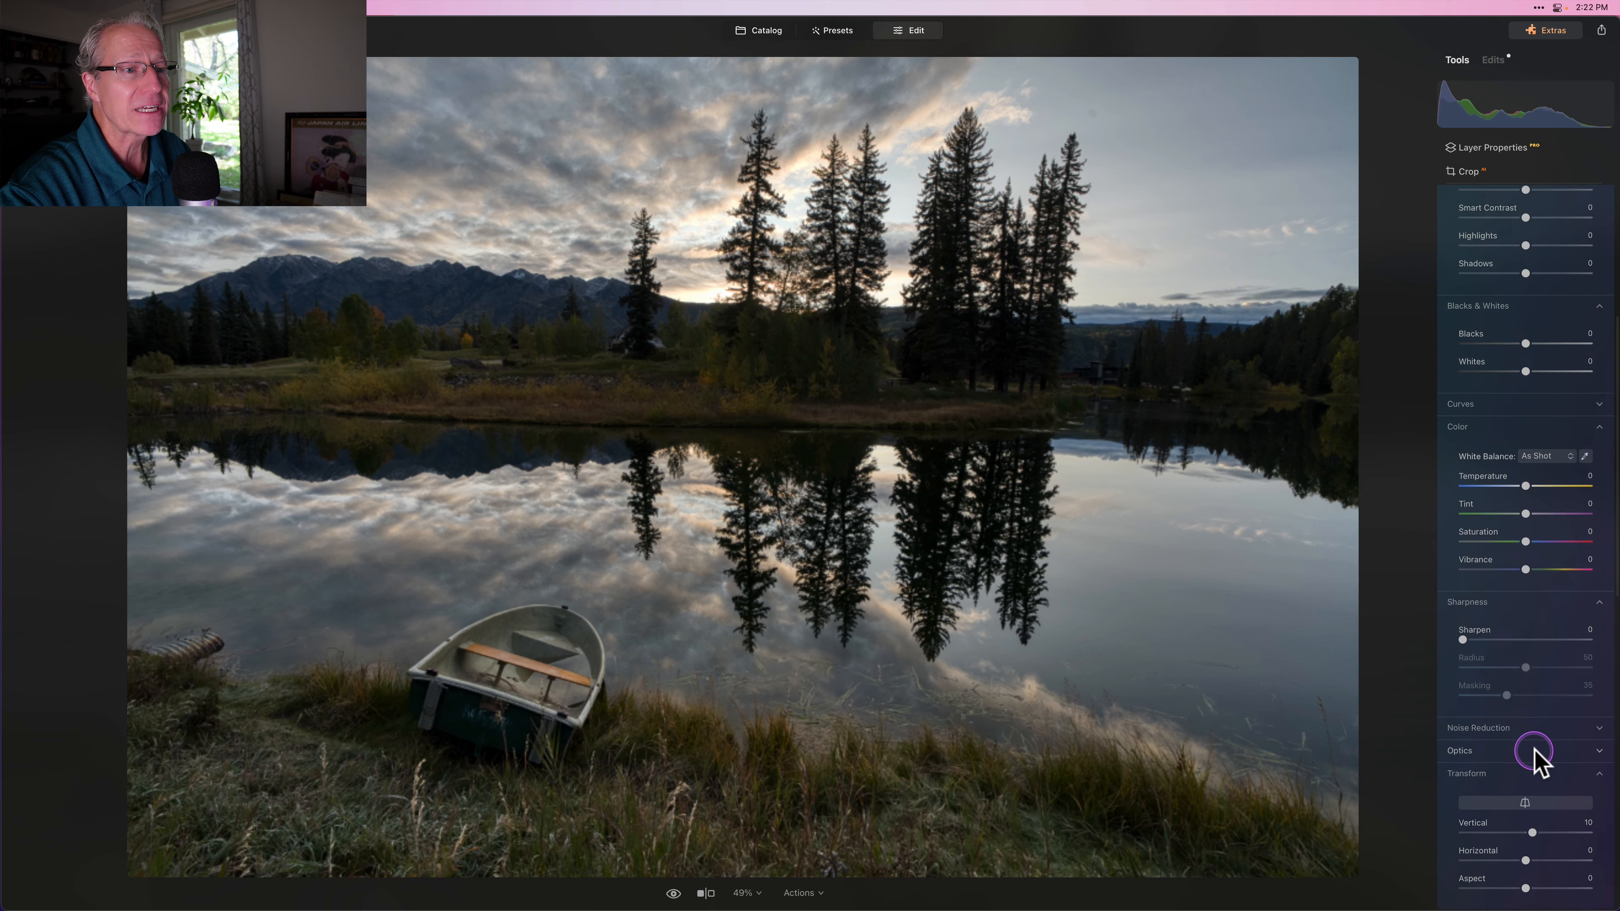
scroll(1534, 748, down, 2)
drag(1533, 687, 1540, 687)
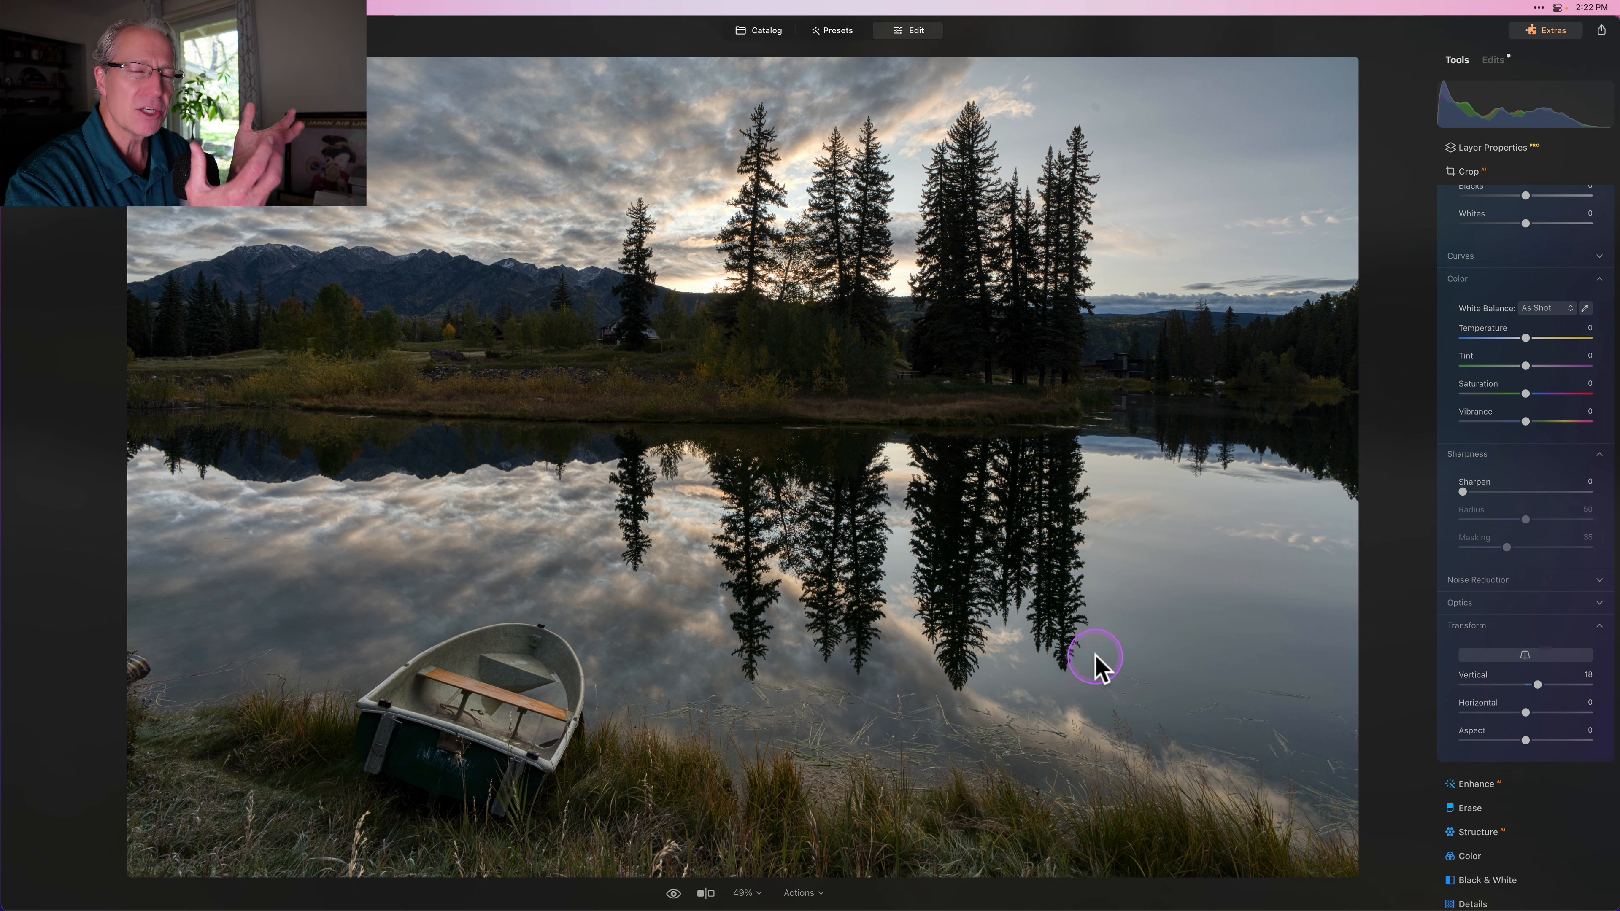
Step: Show the clipping overlay and set Smart Contrast to 12, Highlights to -41, Blacks to -8 and Whites to 12
scroll(1485, 472, up, 4)
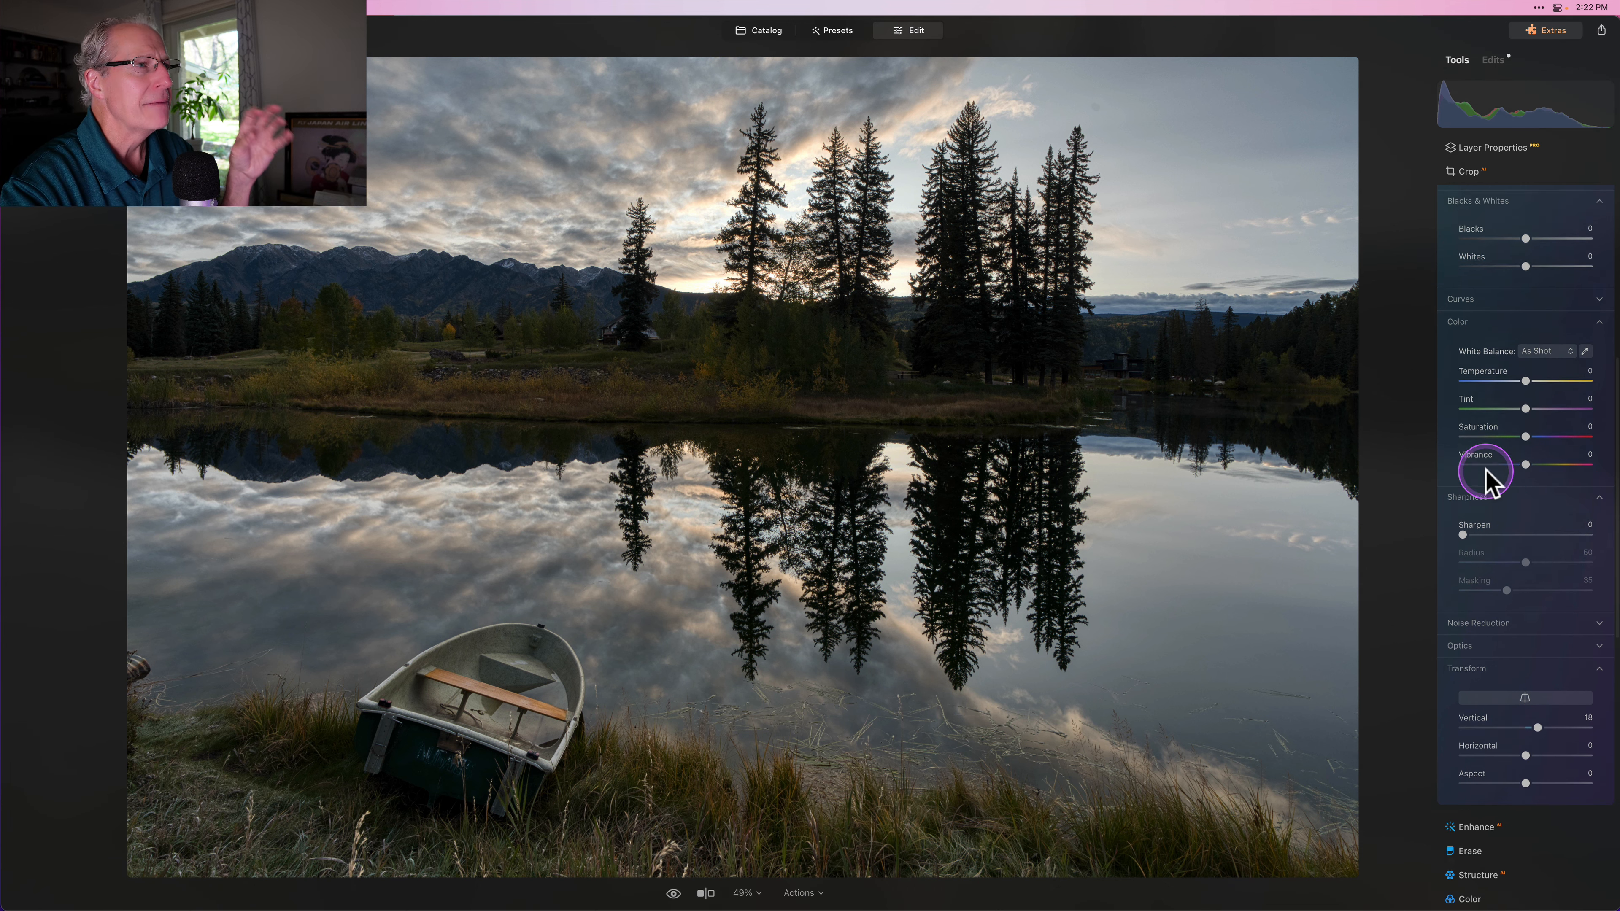
scroll(1486, 471, up, 5)
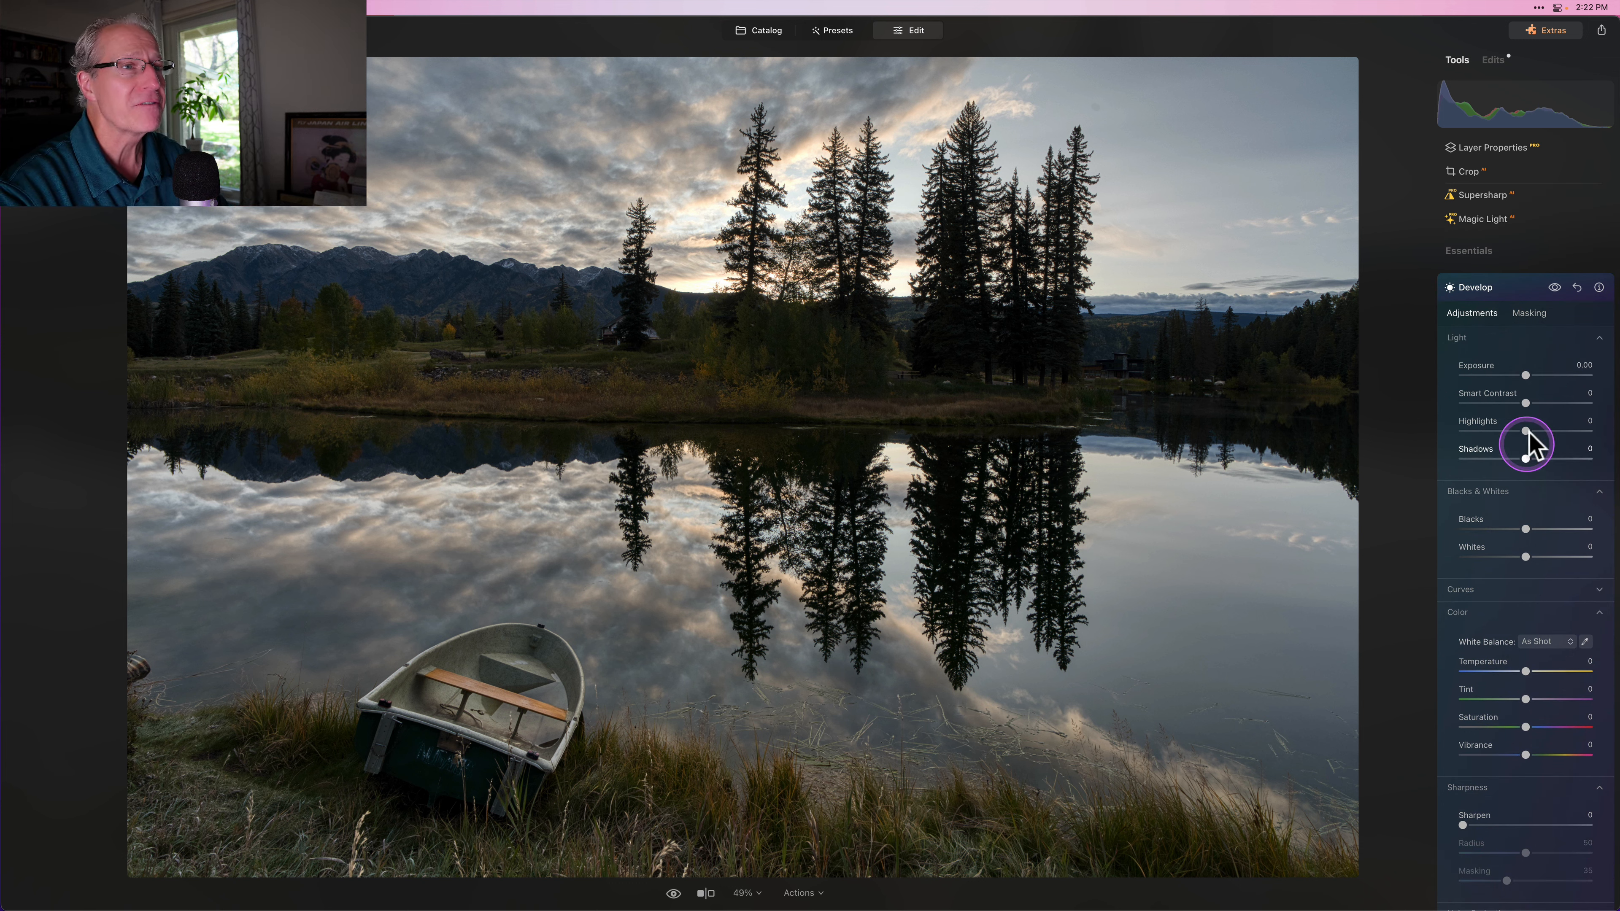
key(j)
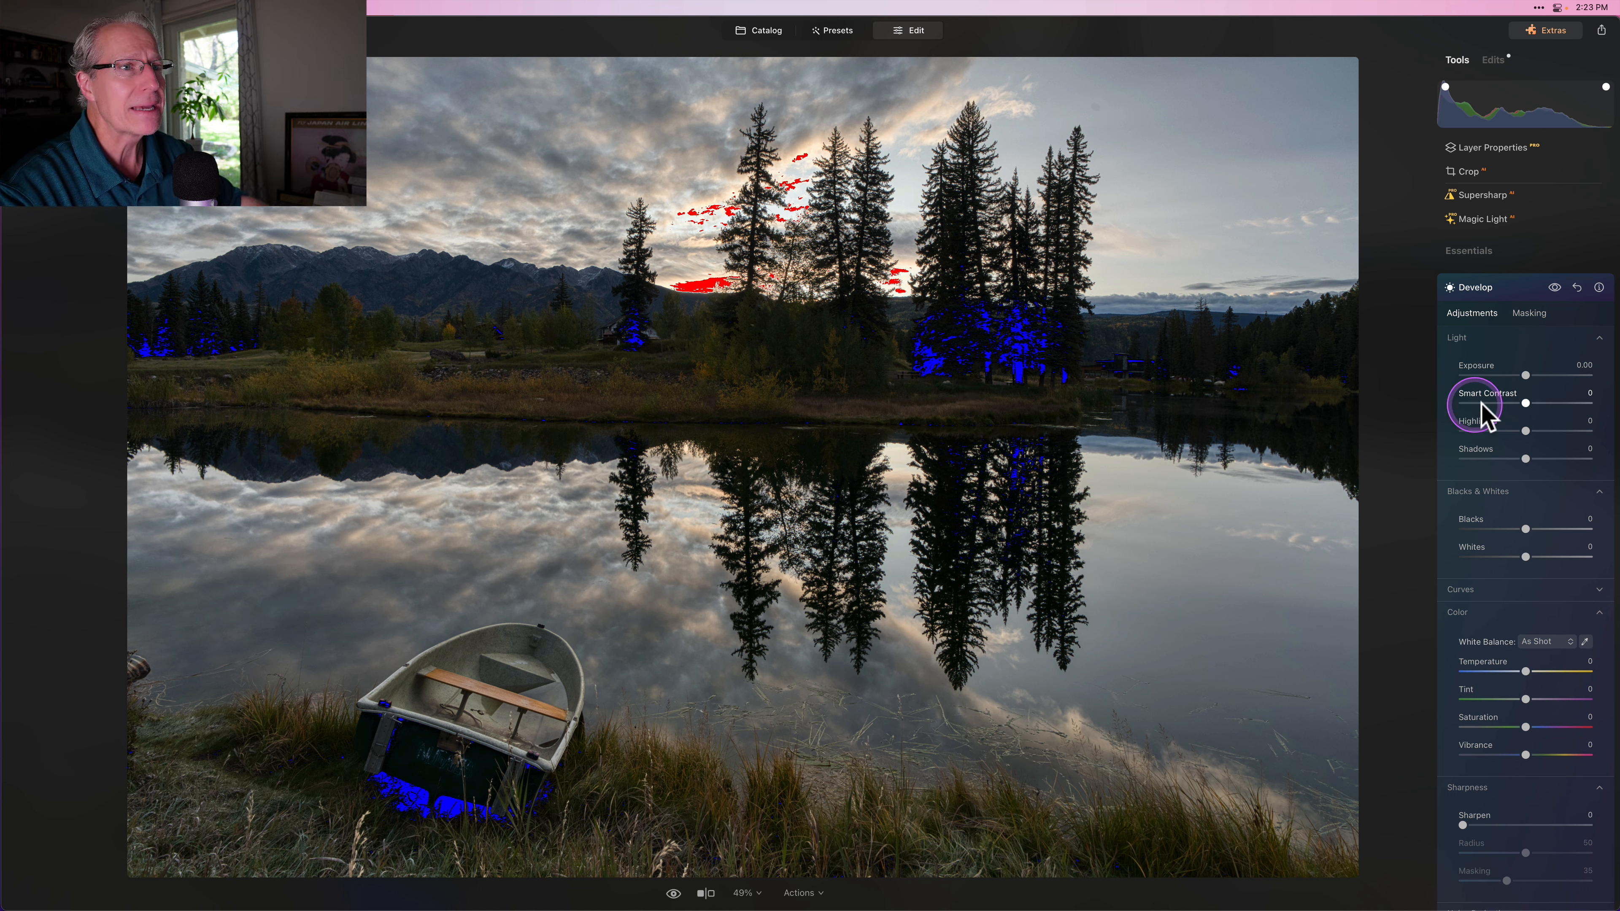
mouse_move(1524, 431)
mouse_down()
mouse_move(1498, 432)
mouse_move(1537, 406)
mouse_up()
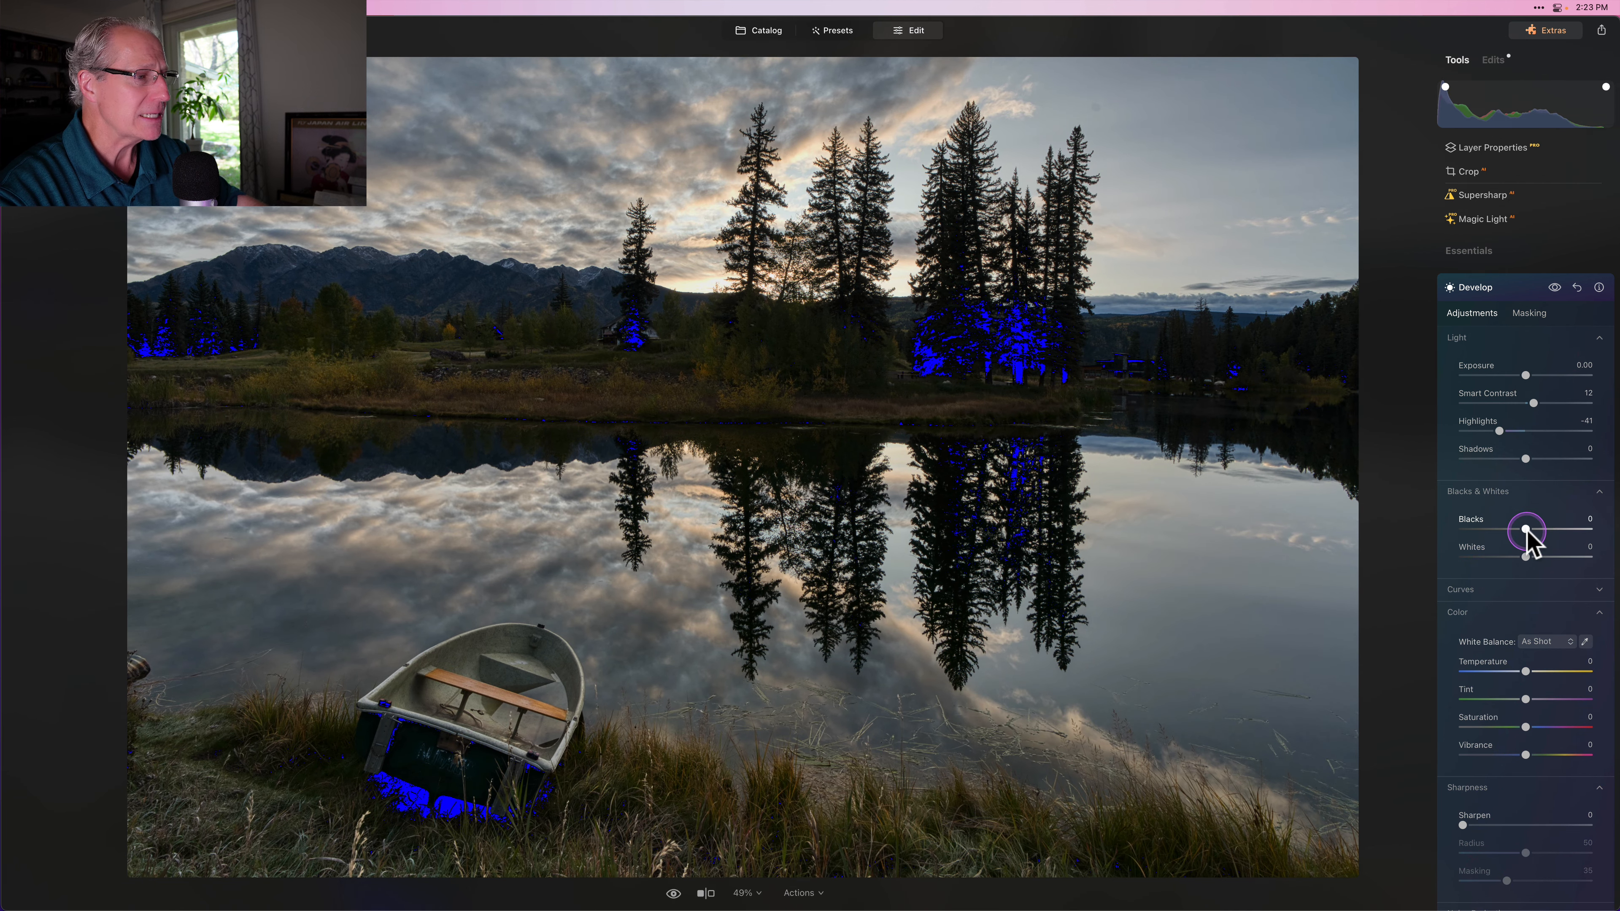
drag(1527, 532, 1522, 532)
drag(1525, 554, 1535, 556)
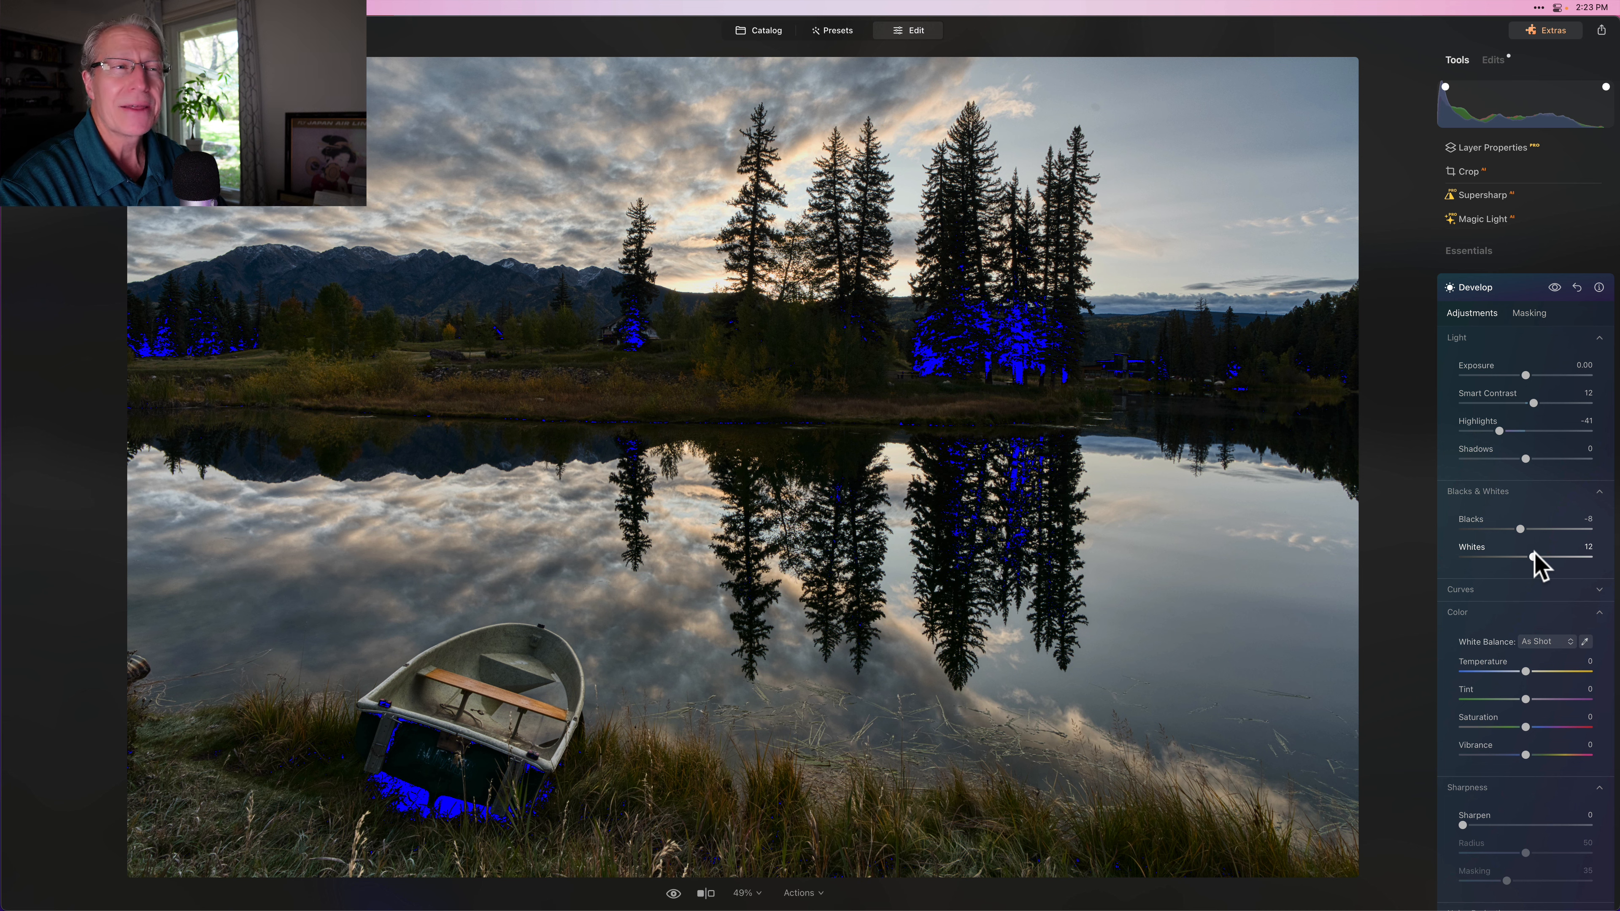
Step: Set Temperature to -5, Tint to 7 and Vibrance to 6, and sharpen the photo with Sharpen at 20
click(1522, 675)
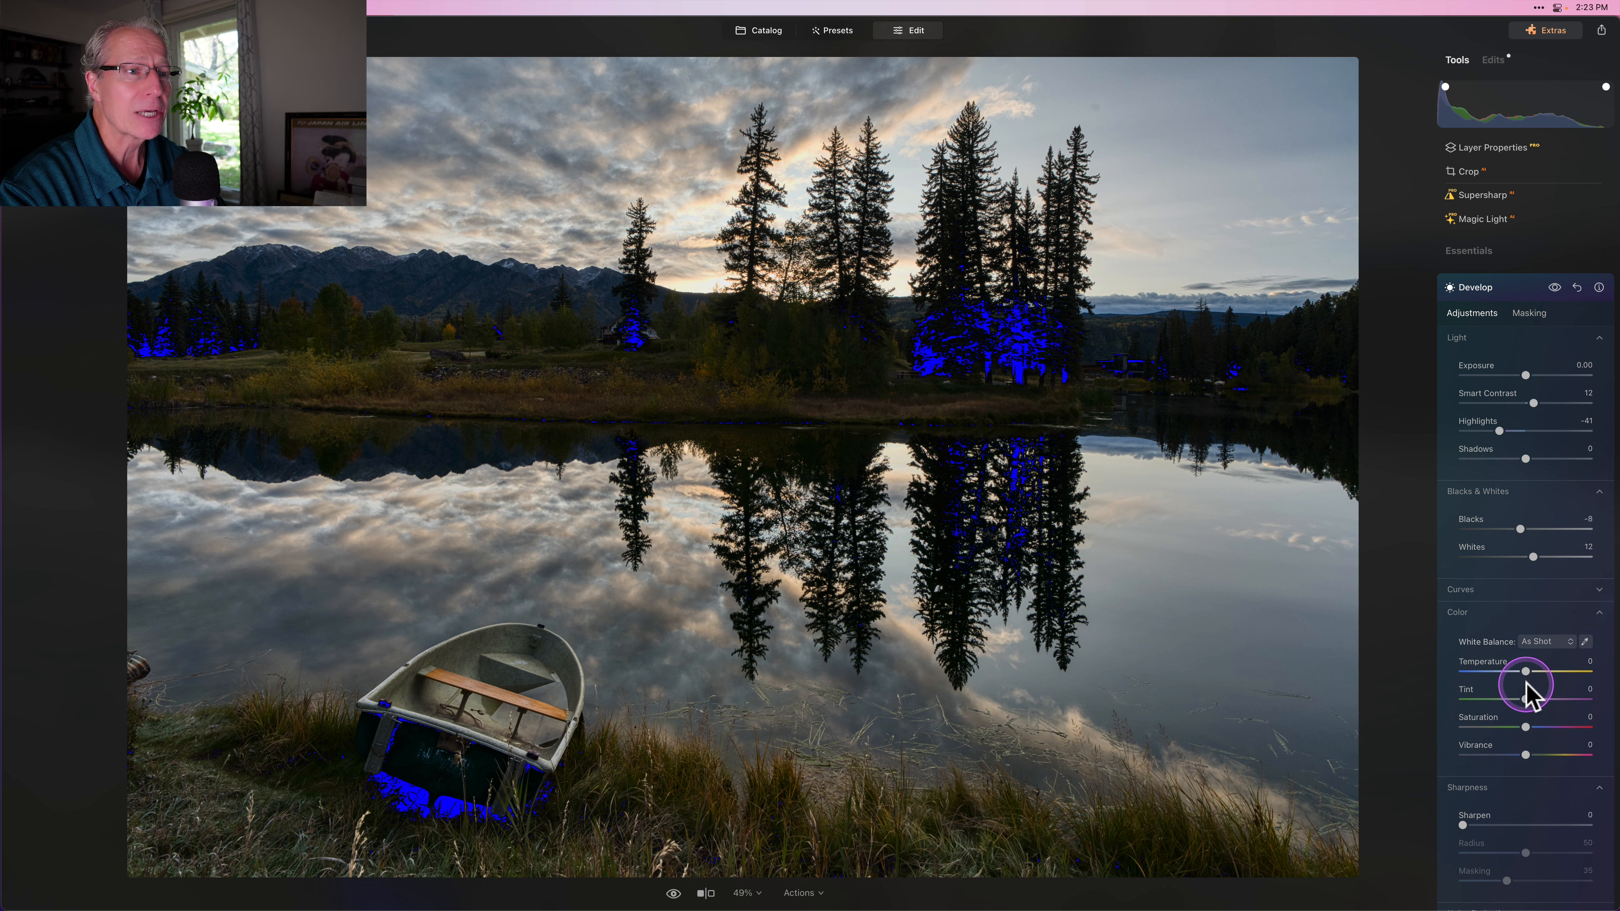
drag(1527, 671, 1529, 754)
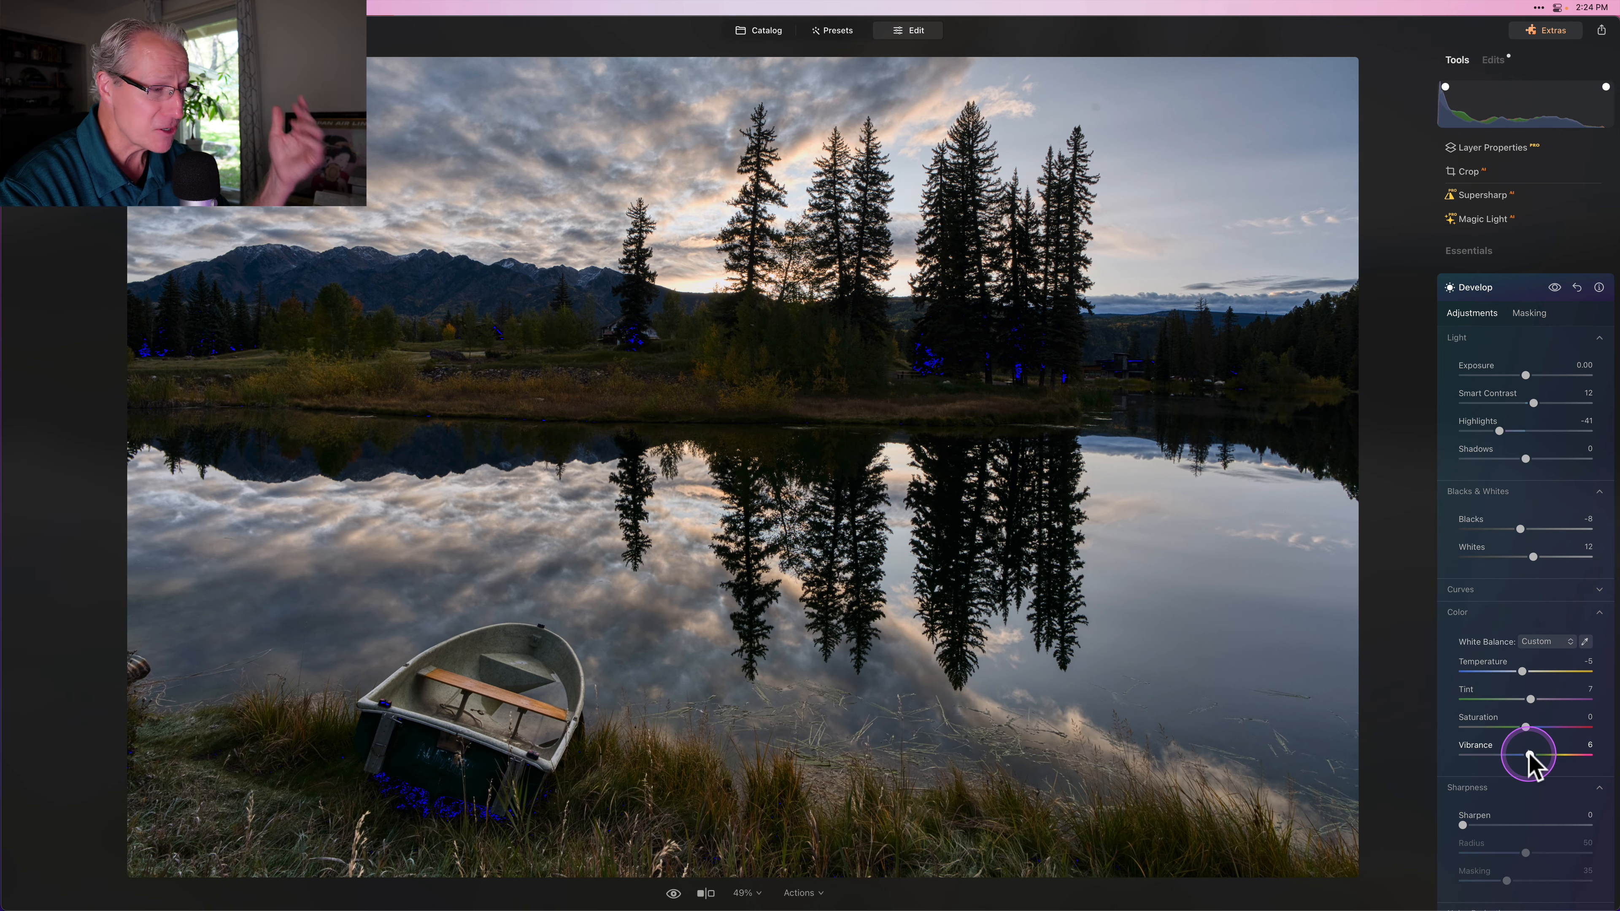
scroll(1529, 802, down, 3)
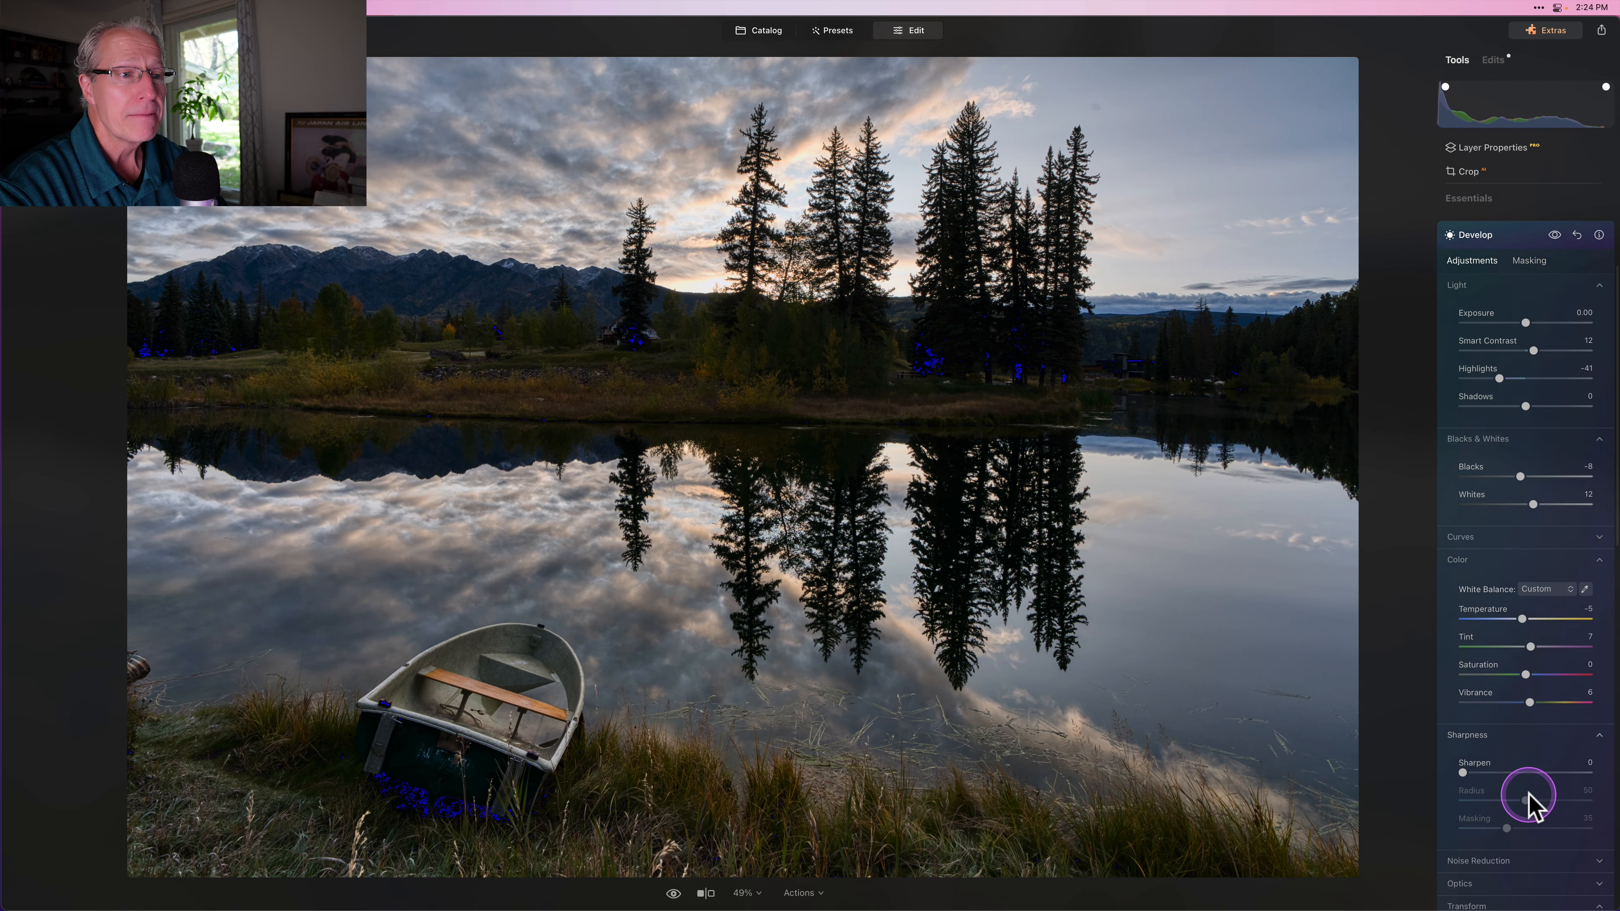
drag(1483, 681, 1487, 681)
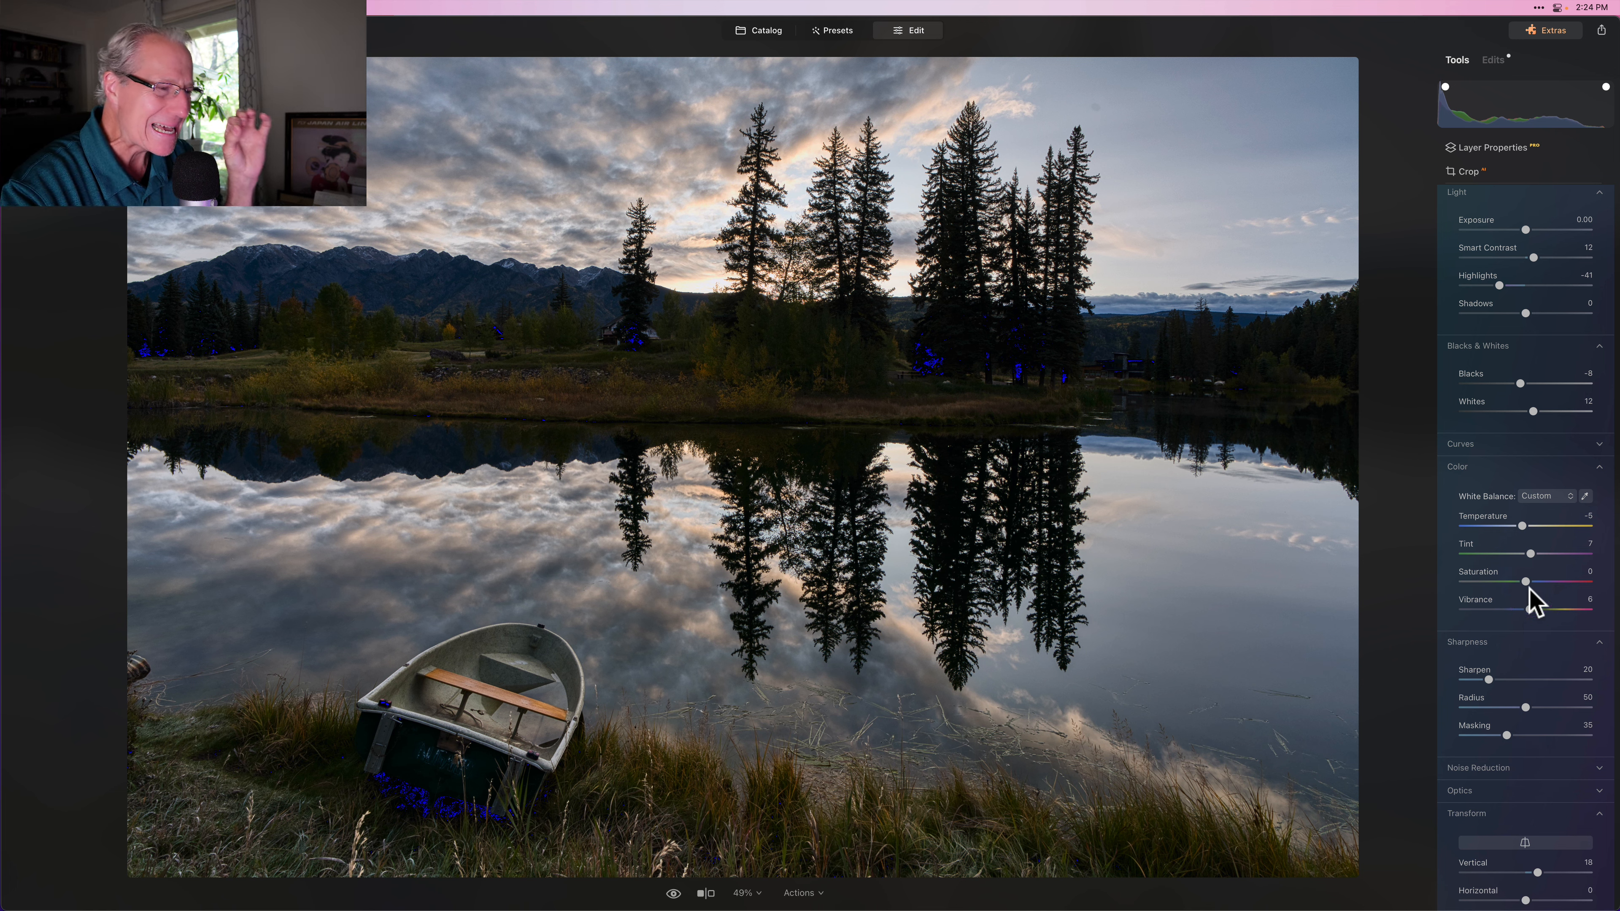
Step: Hide the clipping overlay, close the Develop tool and compare the edited photo with the original
scroll(1529, 662, up, 5)
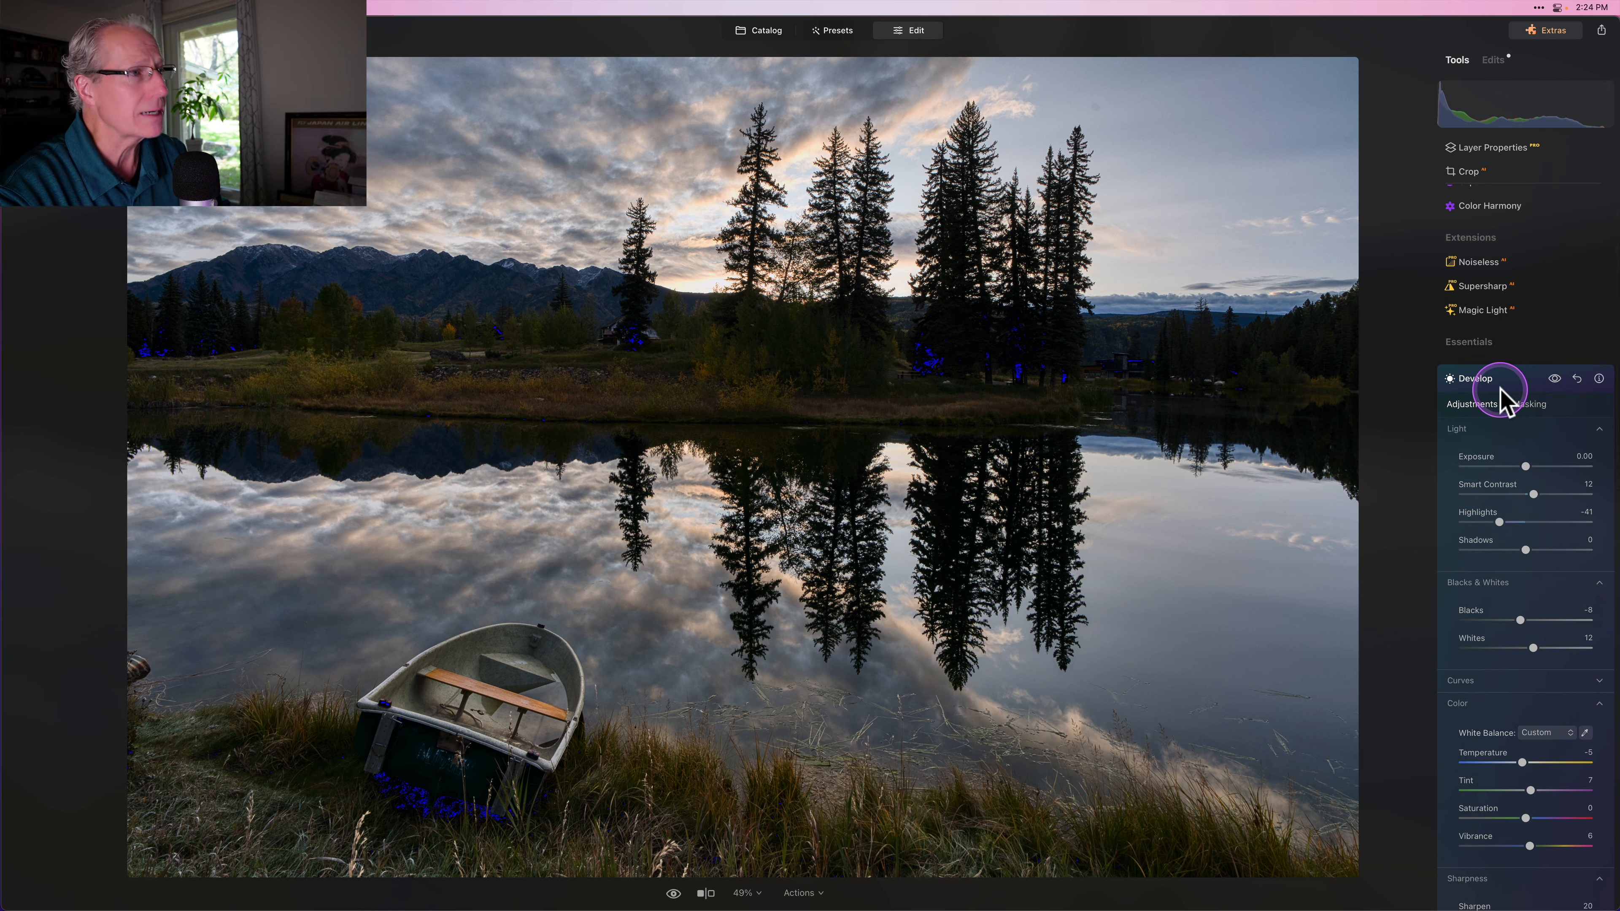
click(1521, 385)
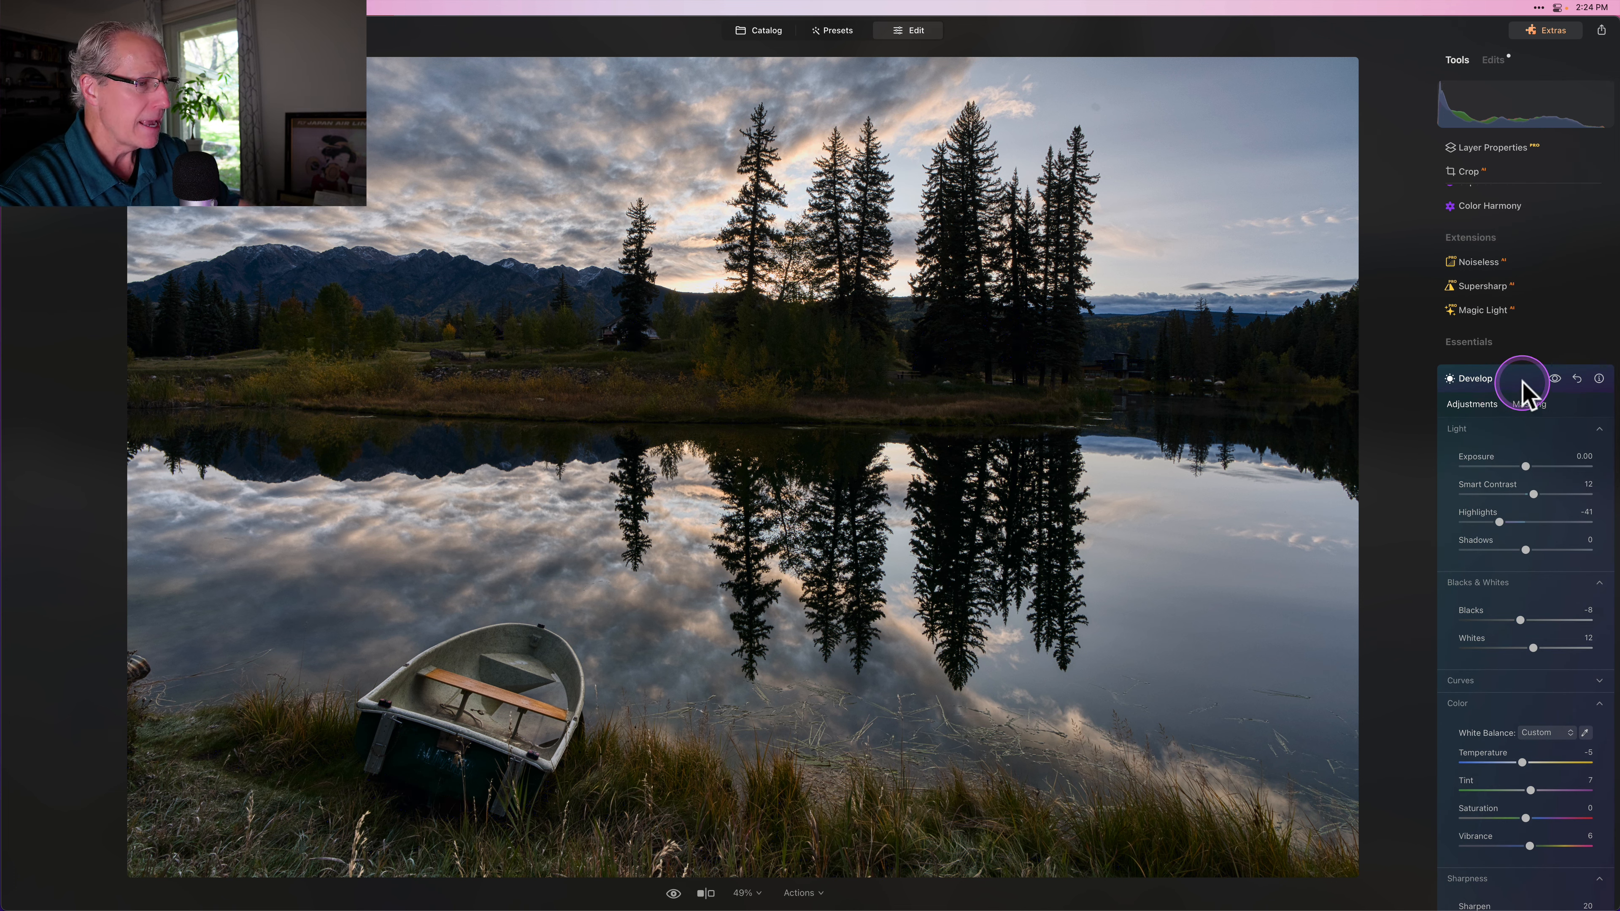
click(1522, 383)
click(1409, 398)
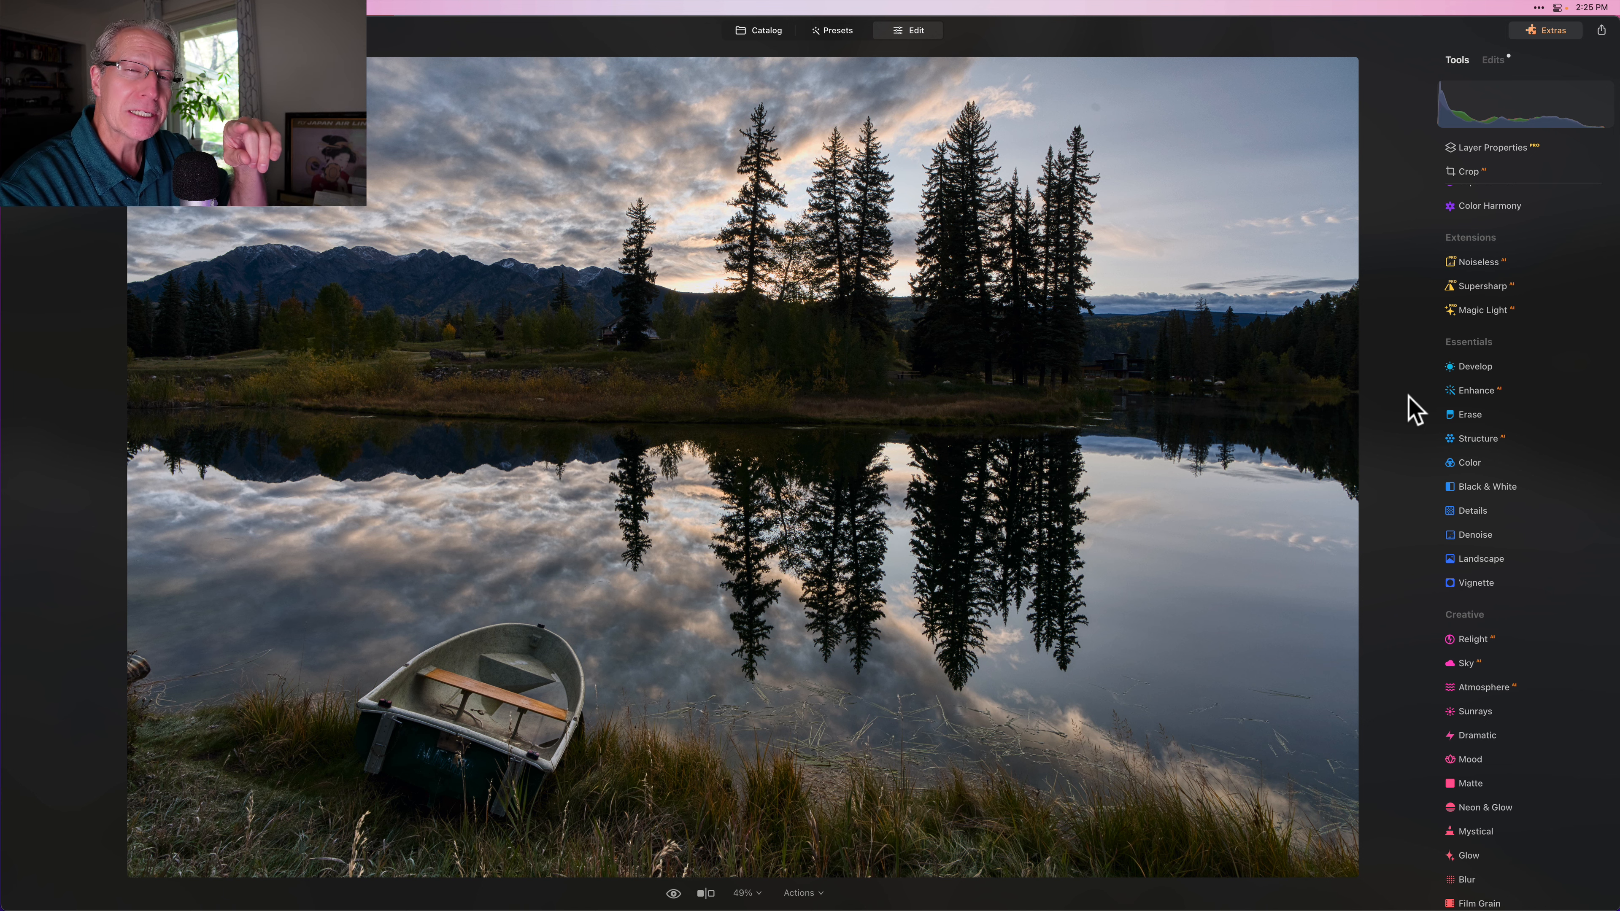
key(backslash)
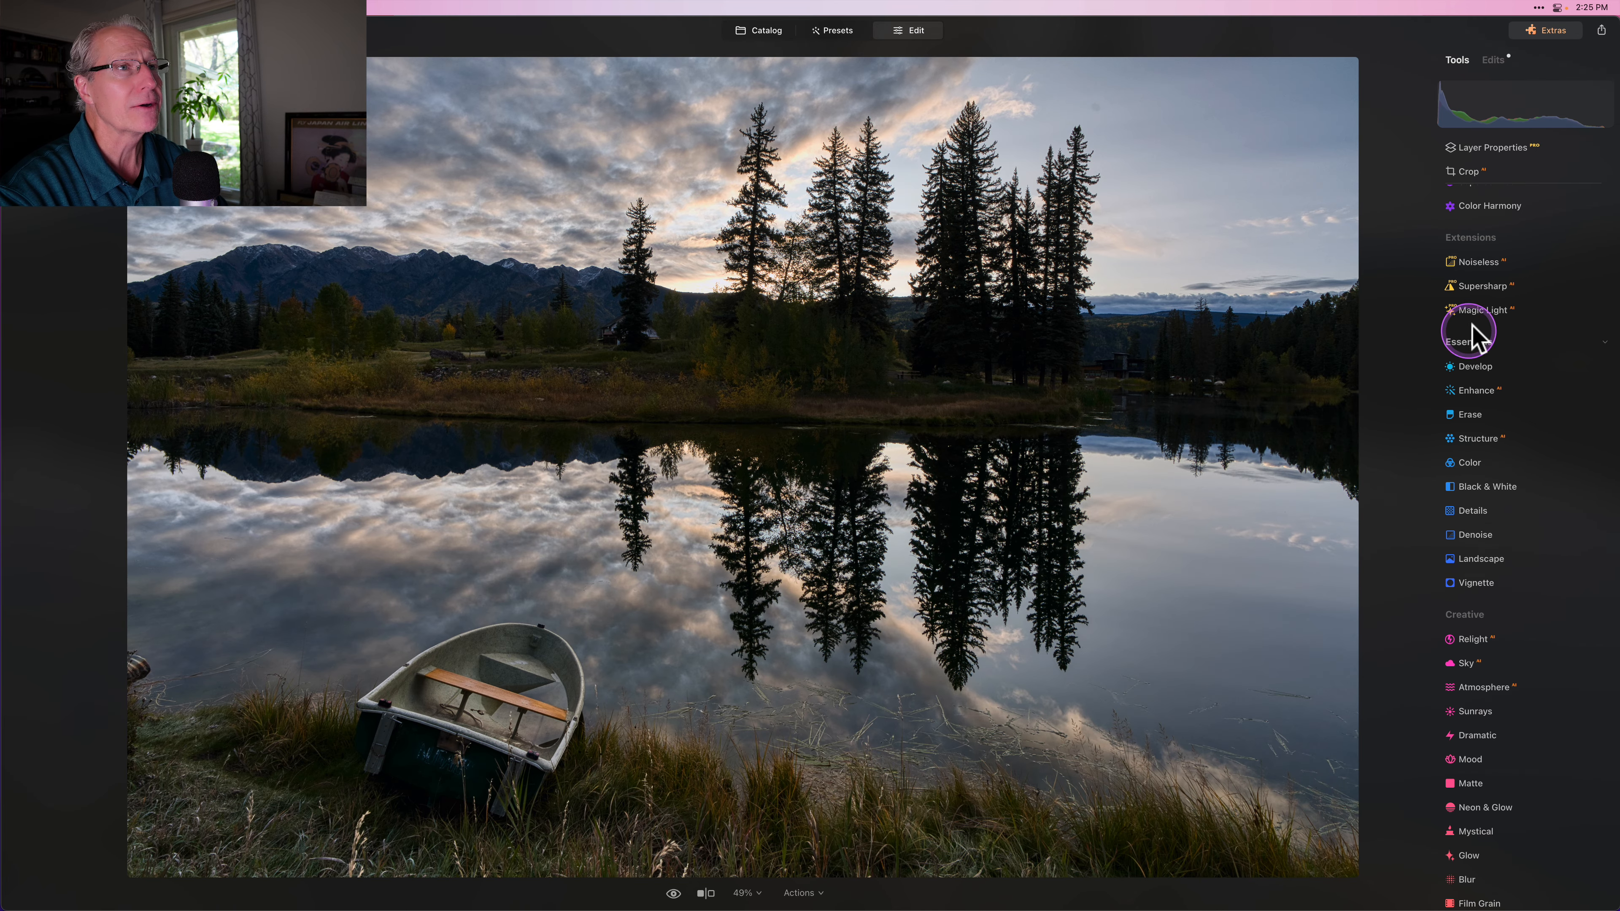
Step: Remove the dust spots from the photo with the Erase tool
scroll(1470, 329, up, 1)
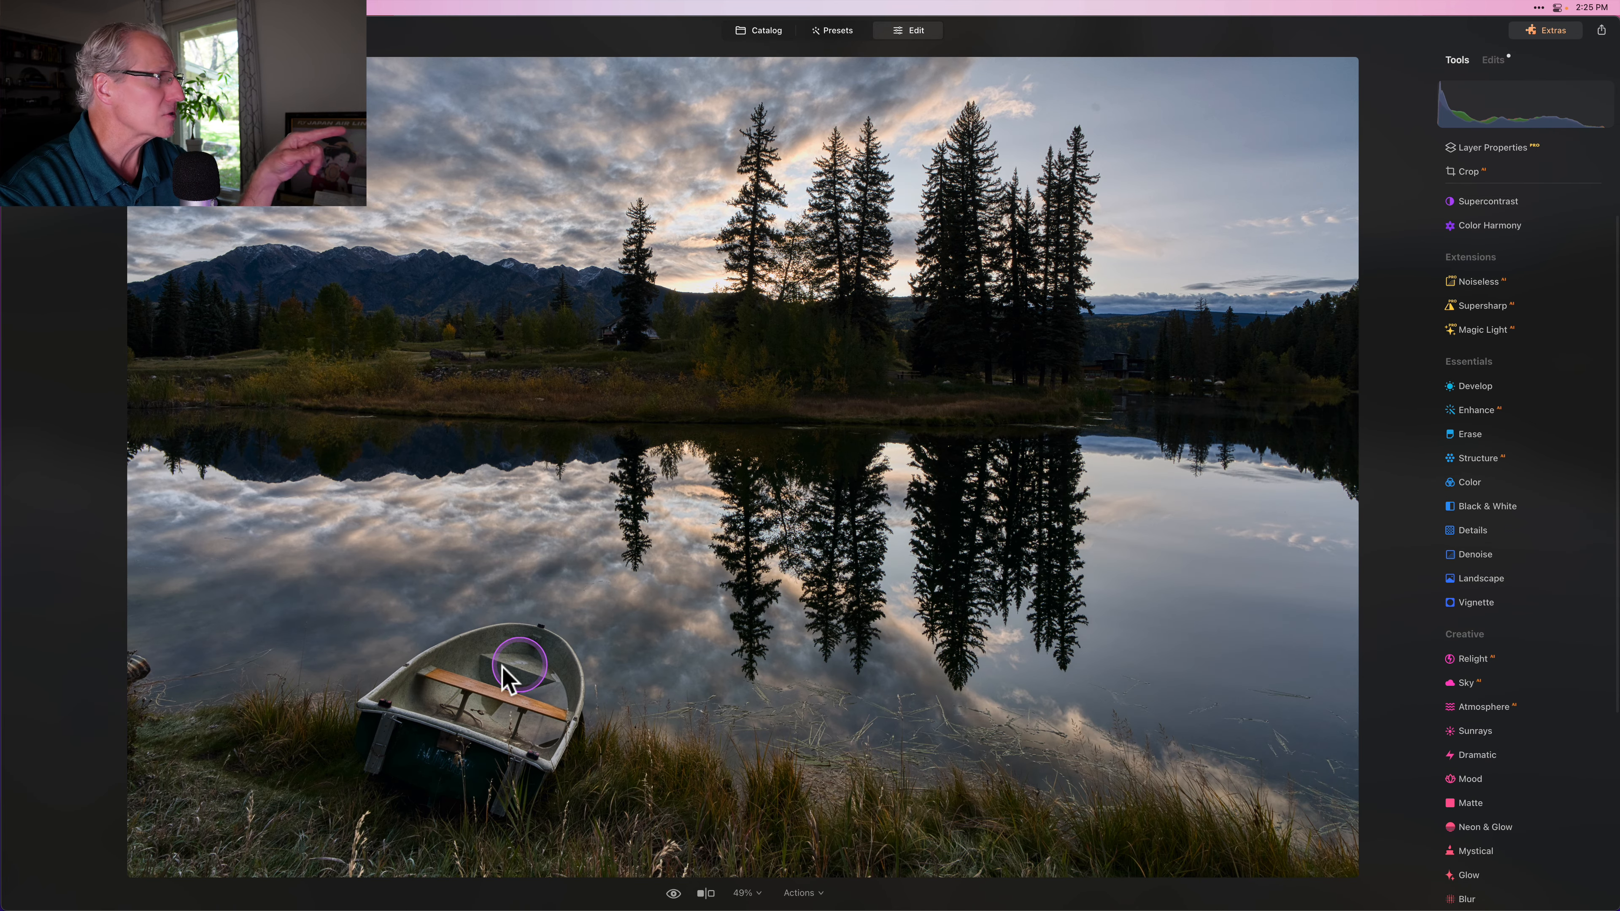
click(1468, 434)
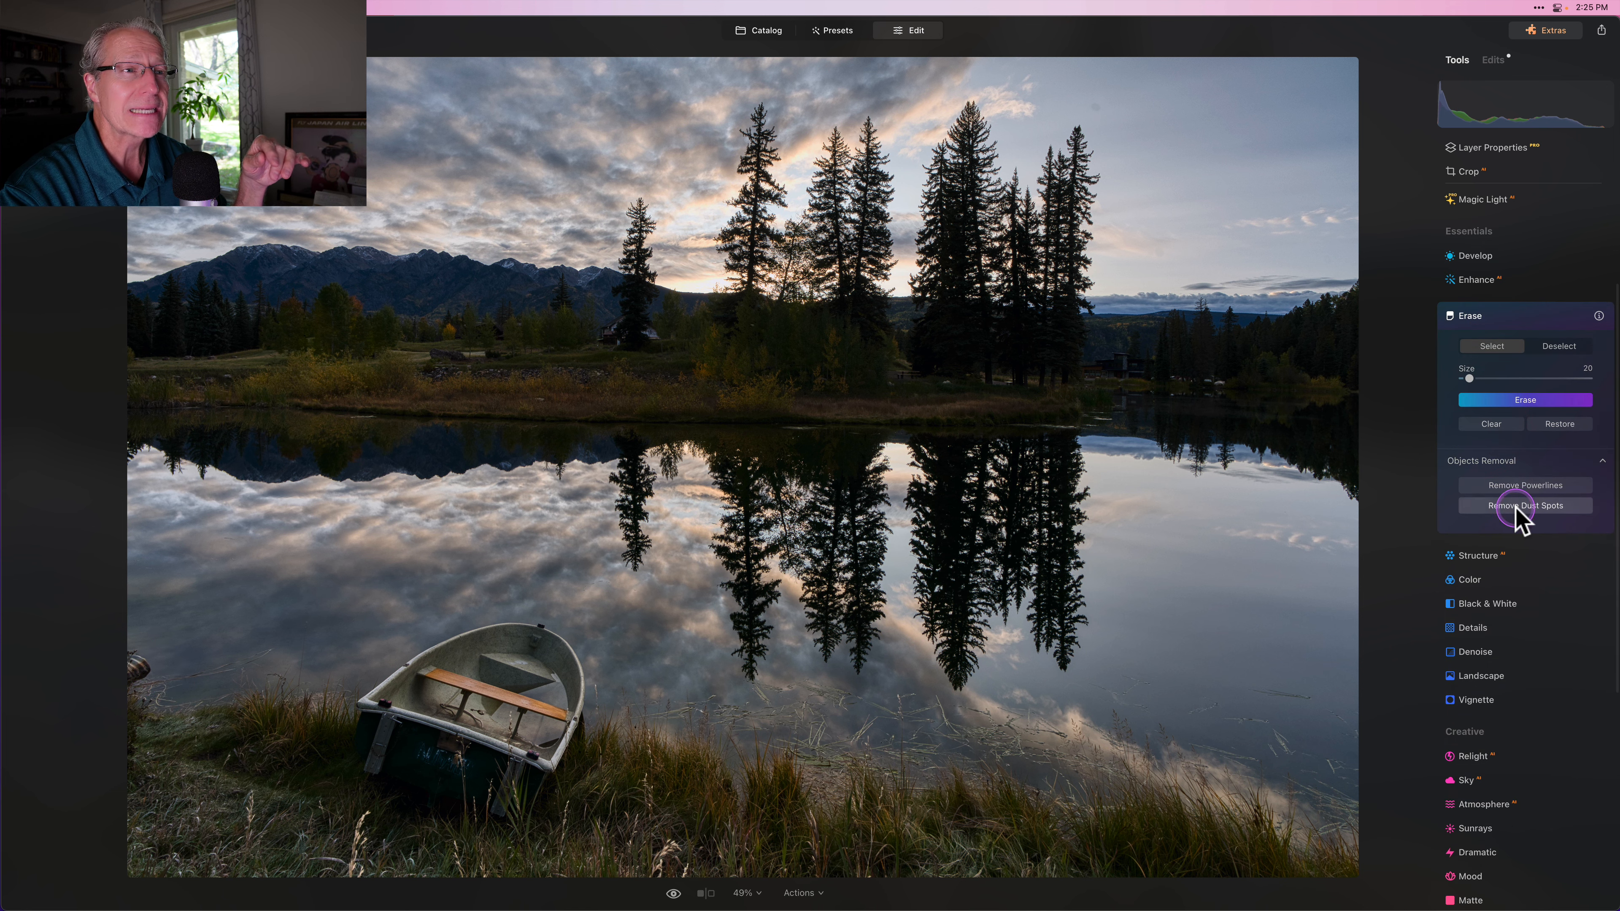
click(1515, 505)
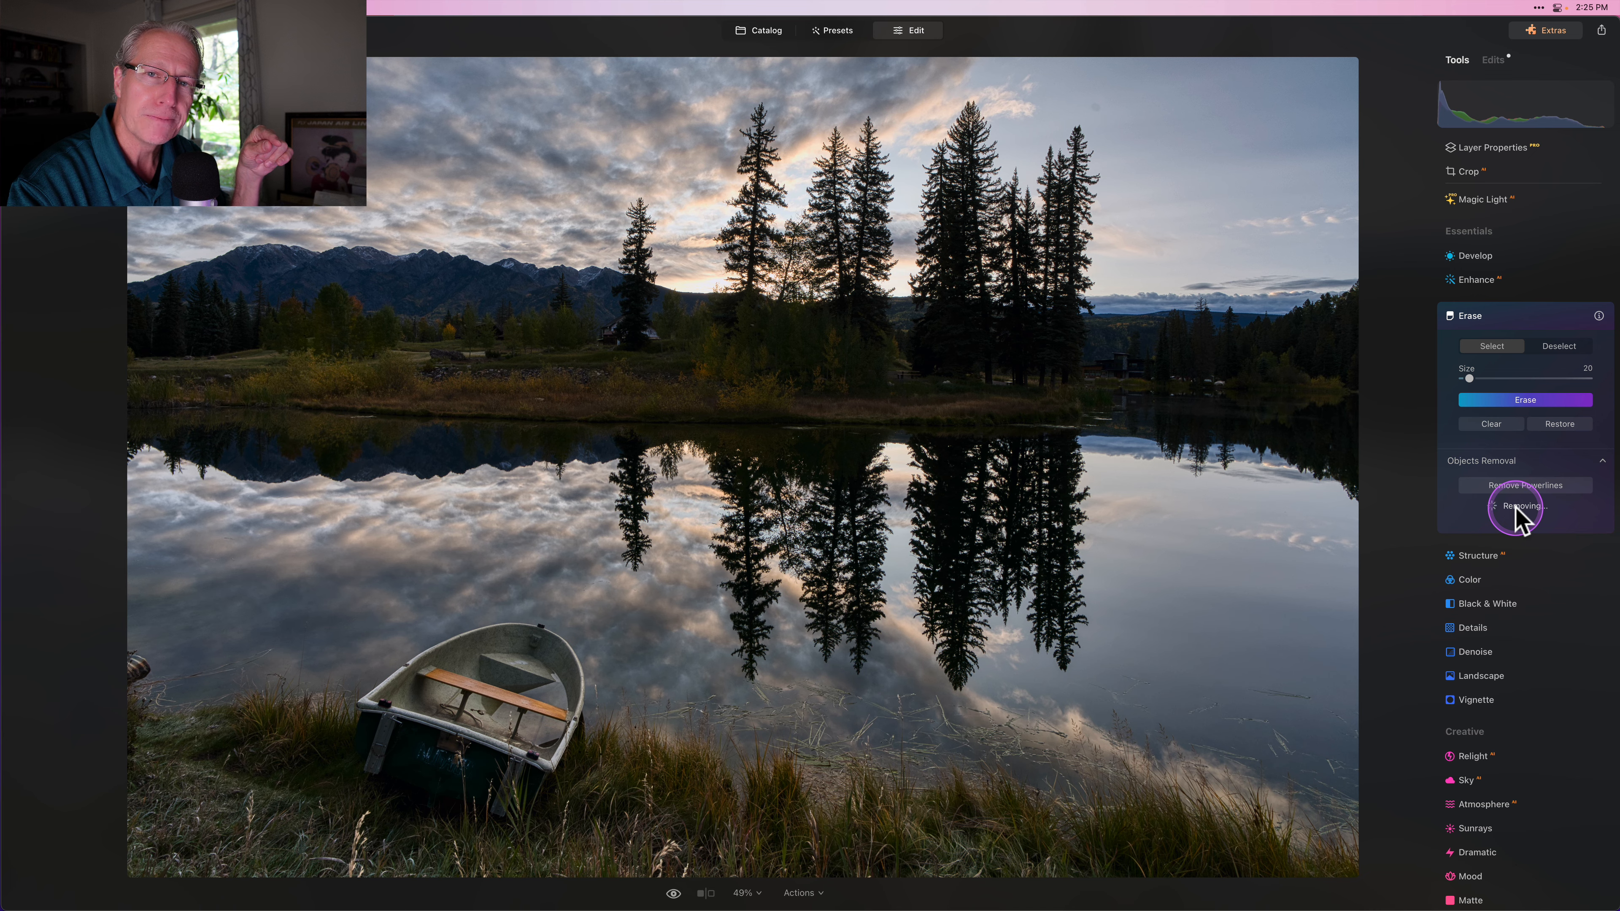
click(1513, 316)
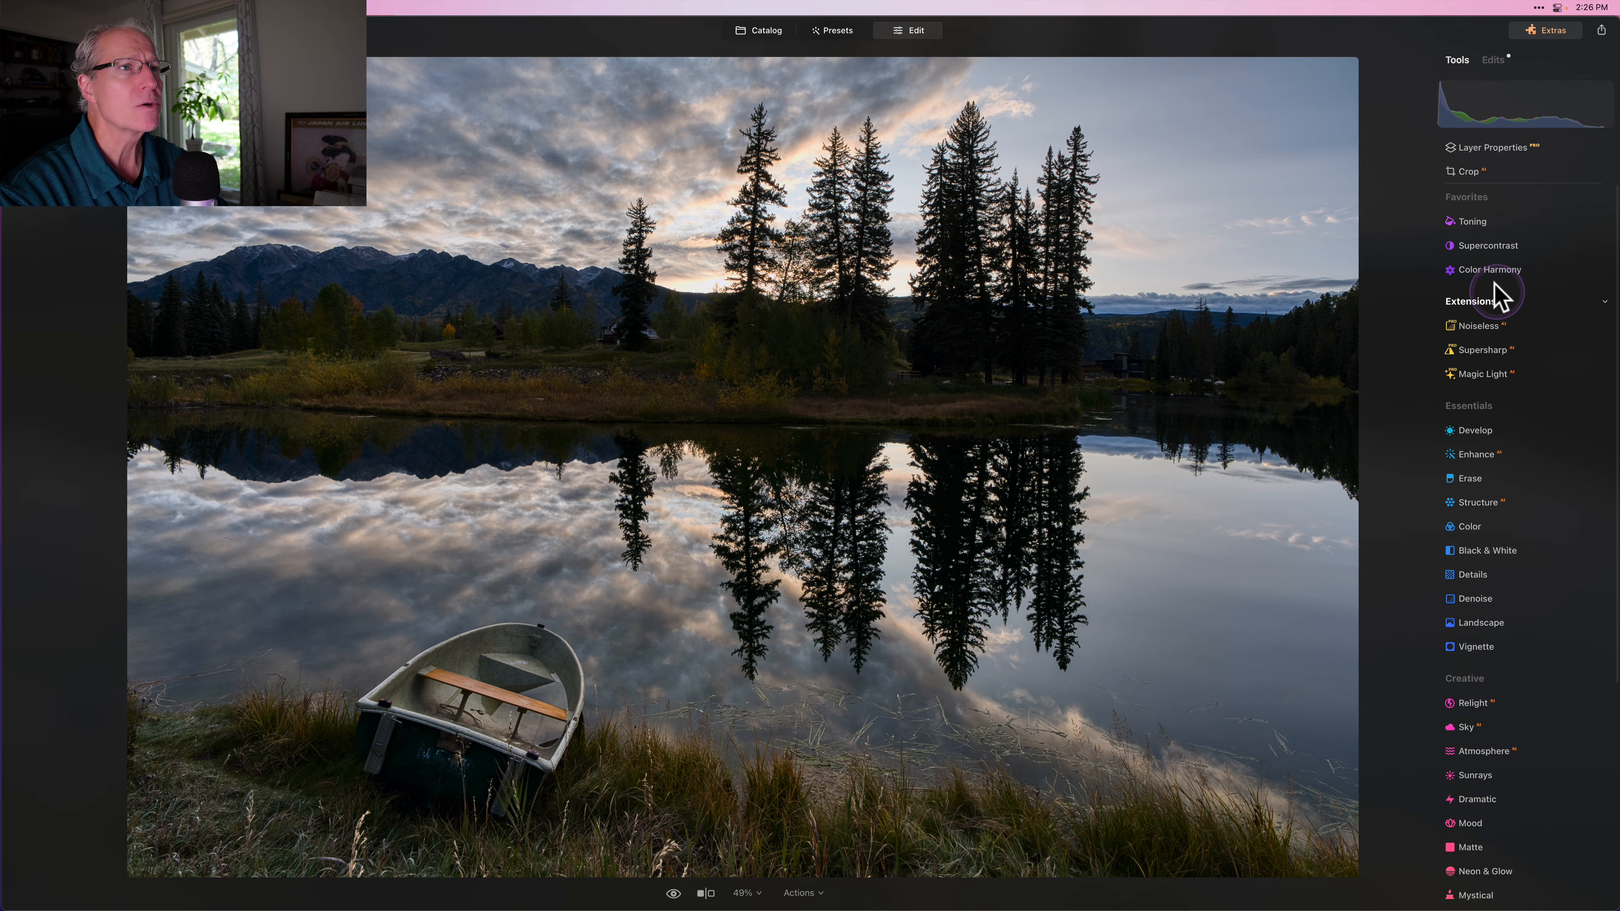
Step: Set Supercontrast contrast and balance to 22 and 12 for highlights, 21 and 6 for midtones, 19 and 4 for shadows, and compare the effect
click(1488, 244)
drag(1481, 324, 1491, 324)
click(1527, 351)
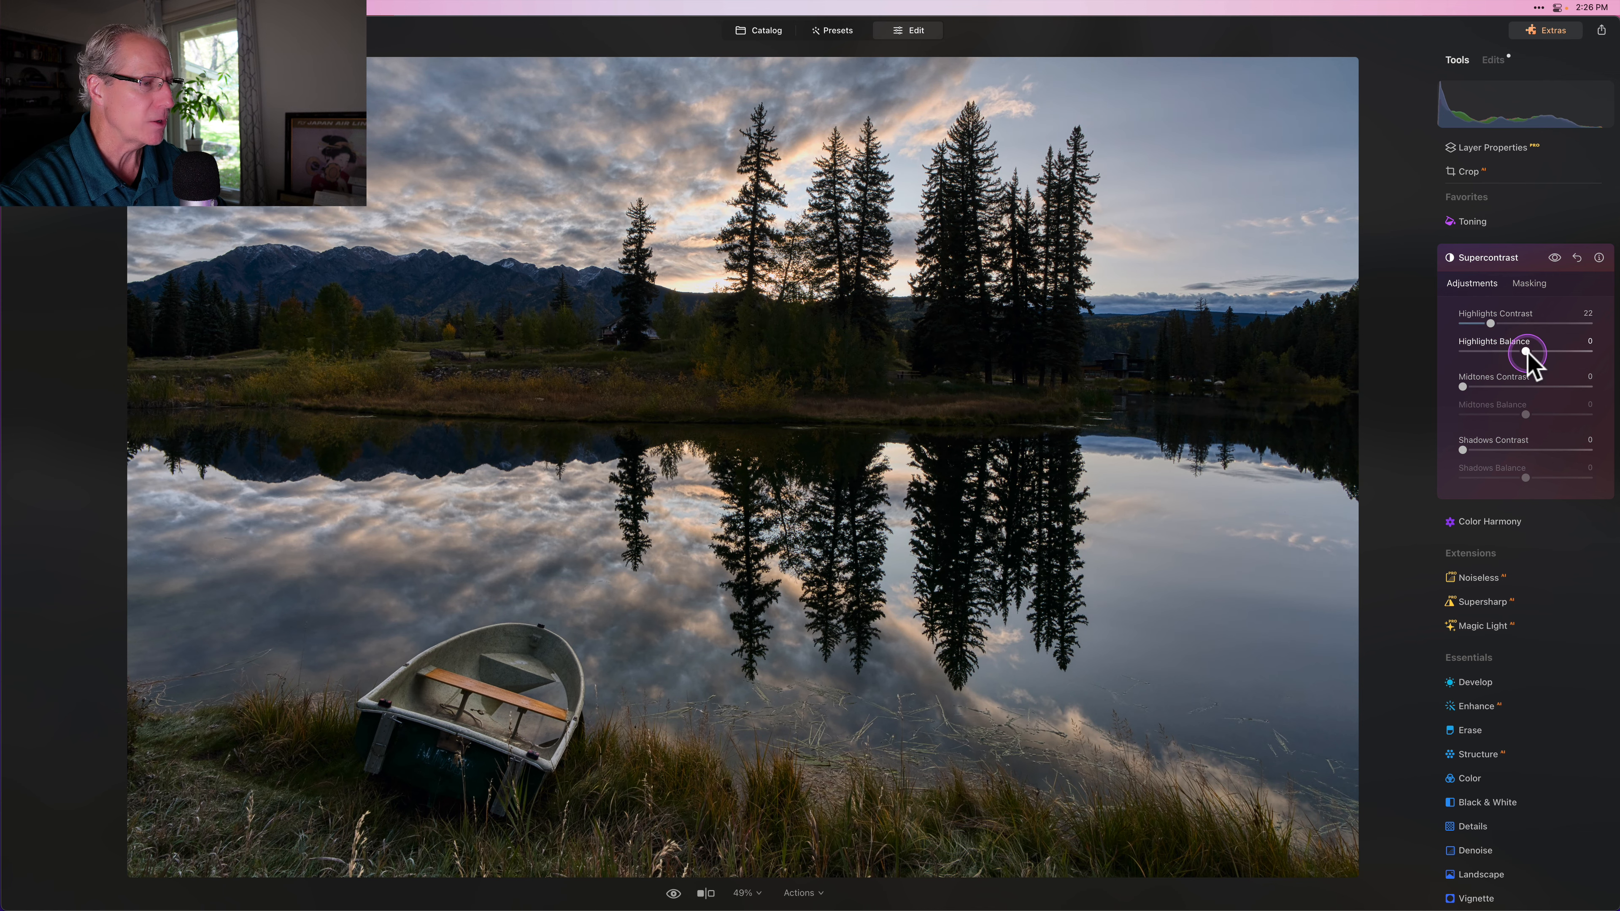
drag(1526, 351, 1529, 477)
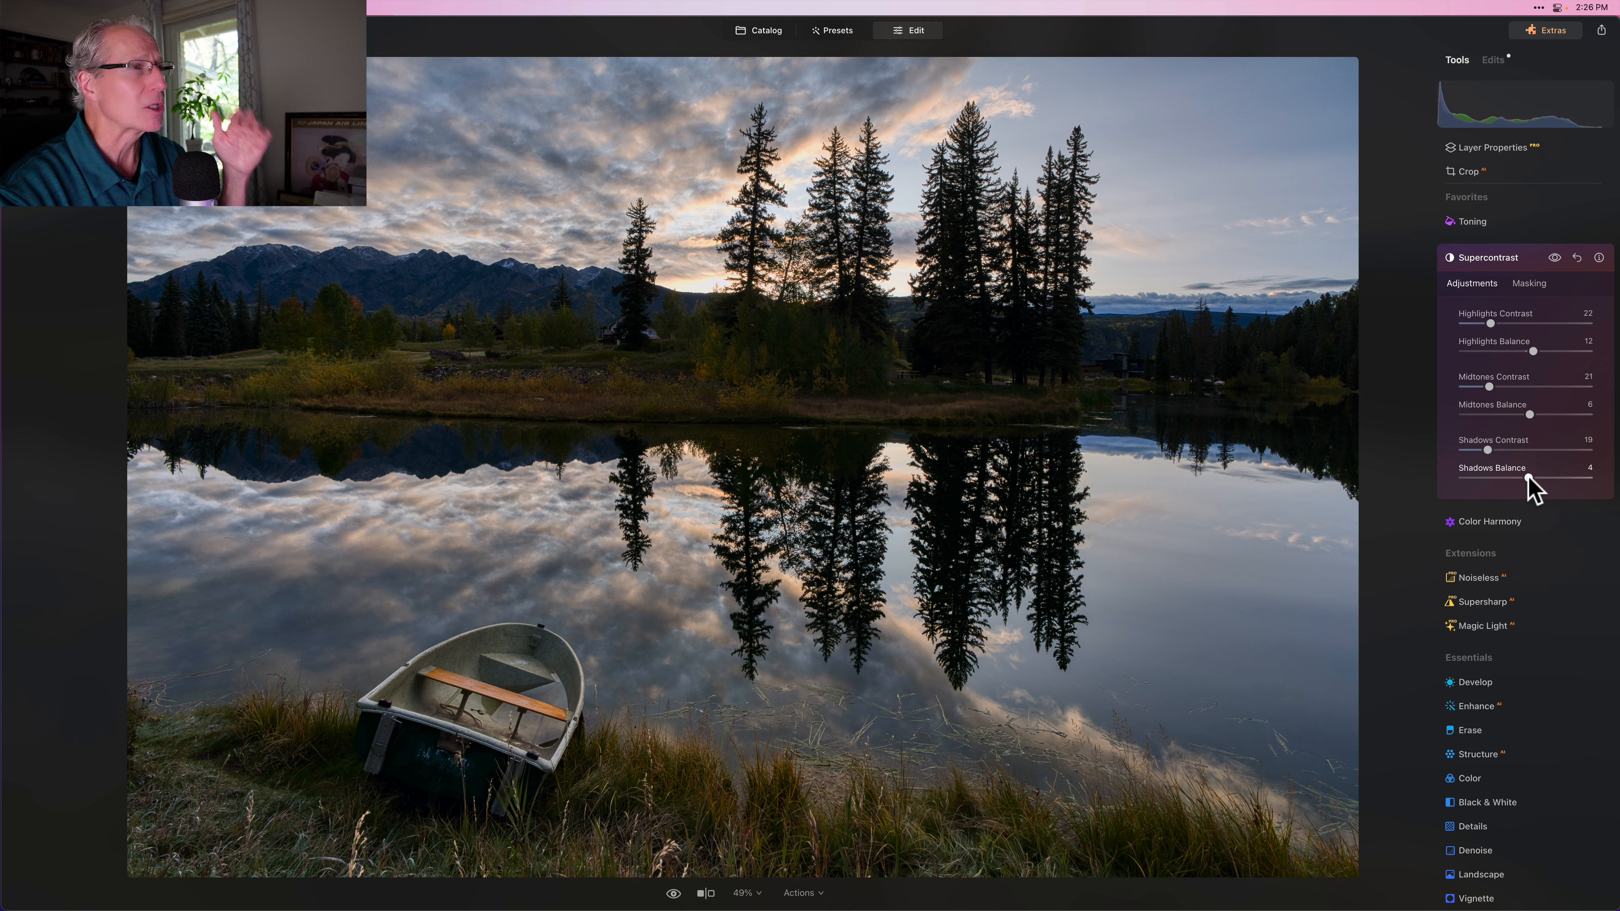
click(1554, 257)
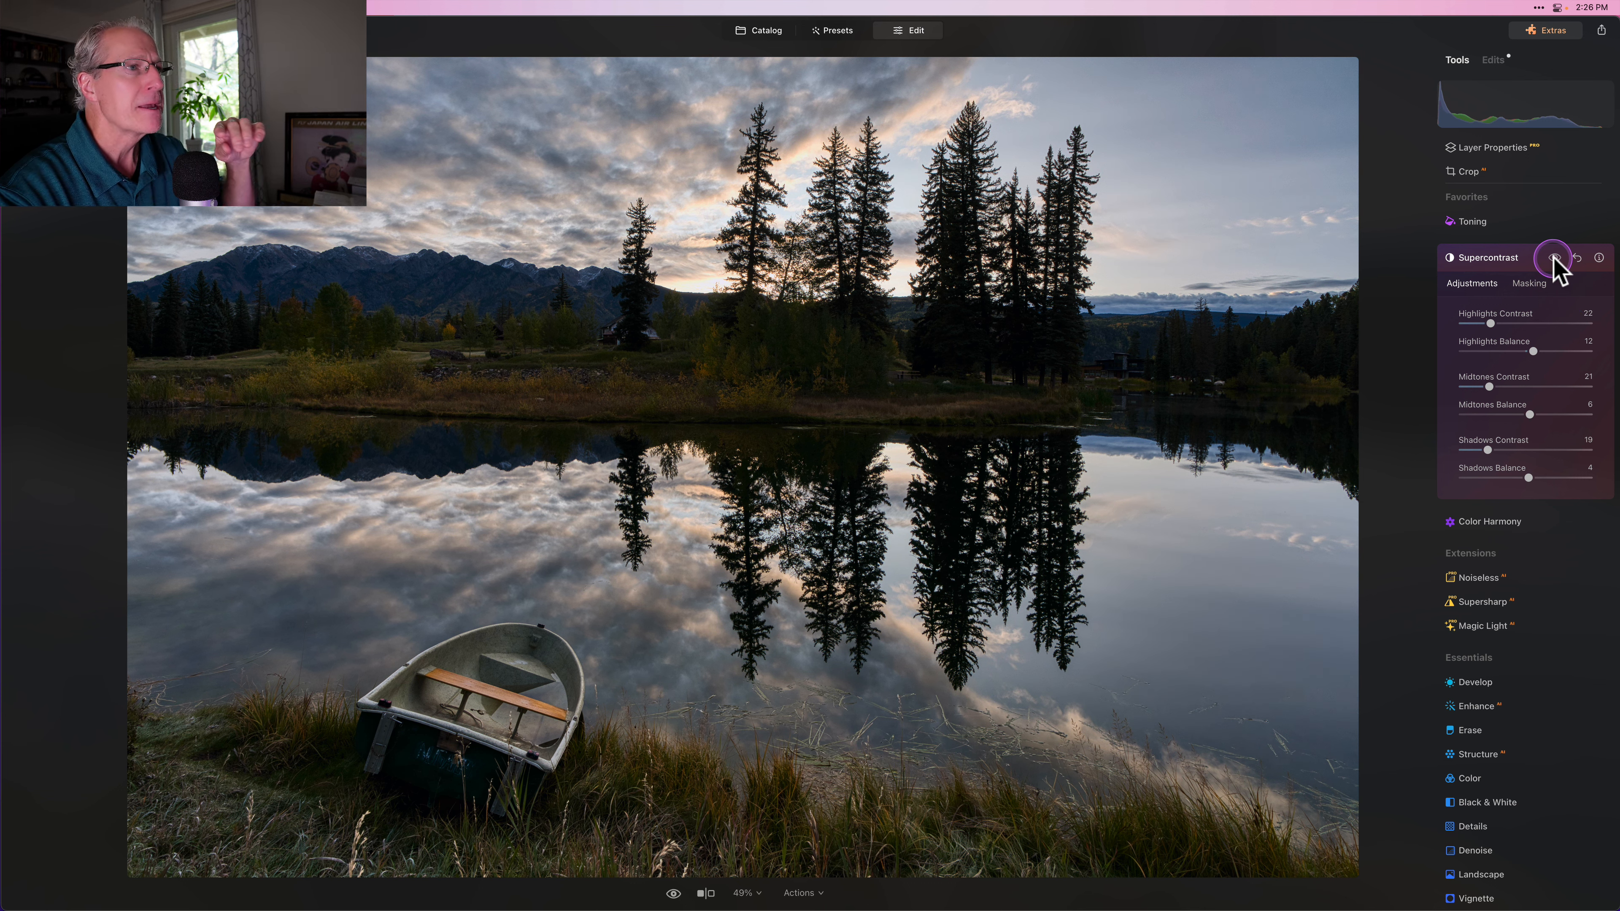
click(1555, 258)
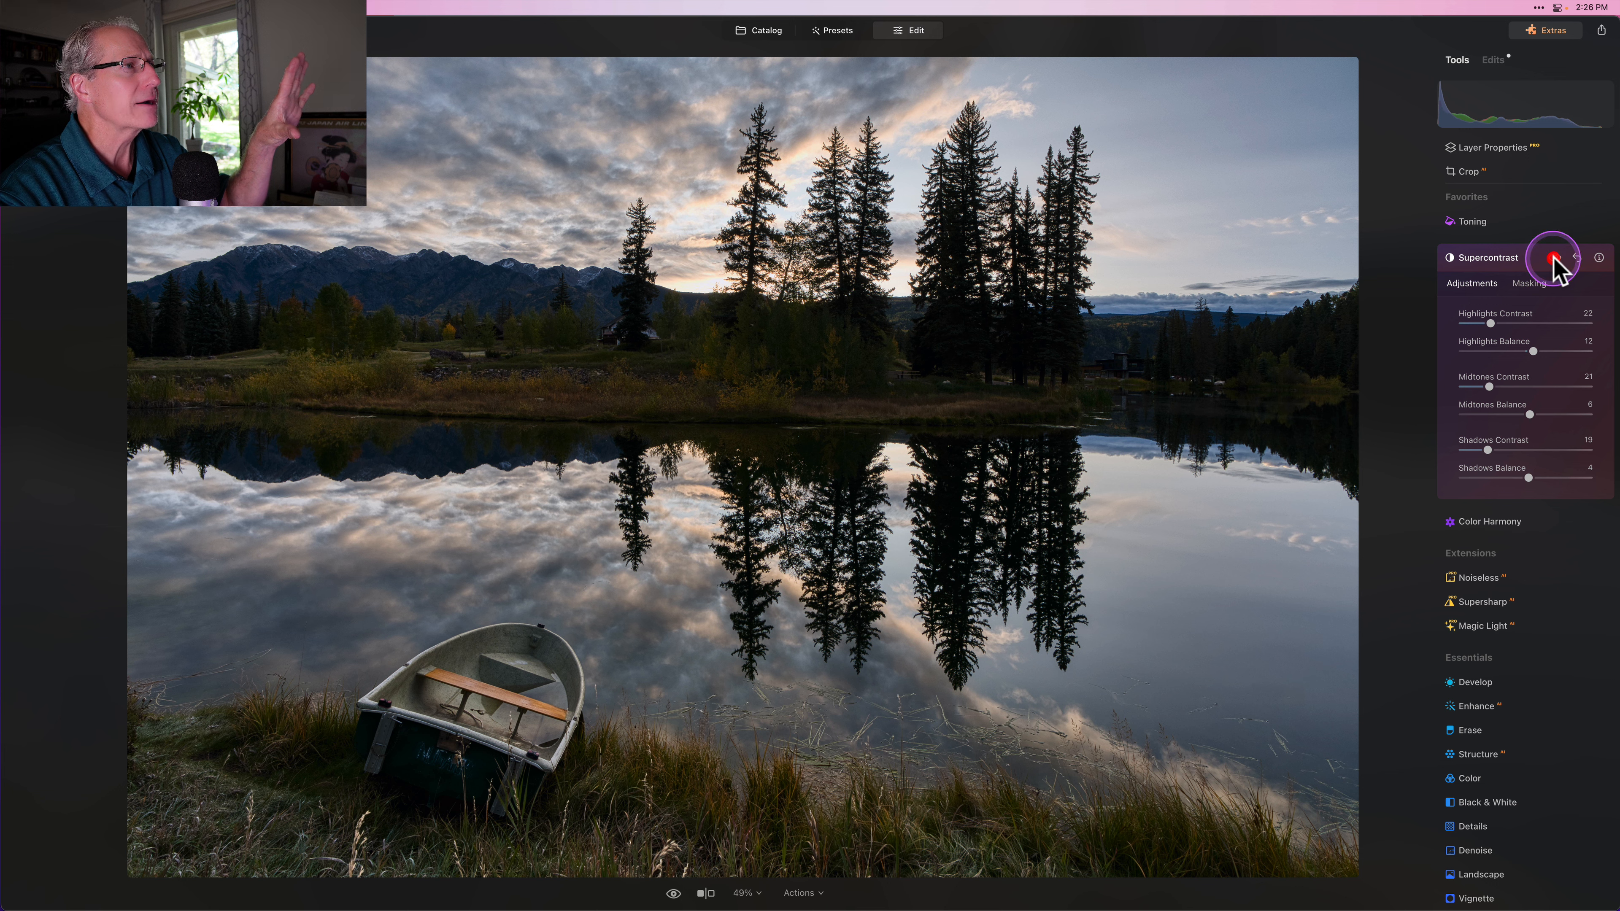
click(1507, 258)
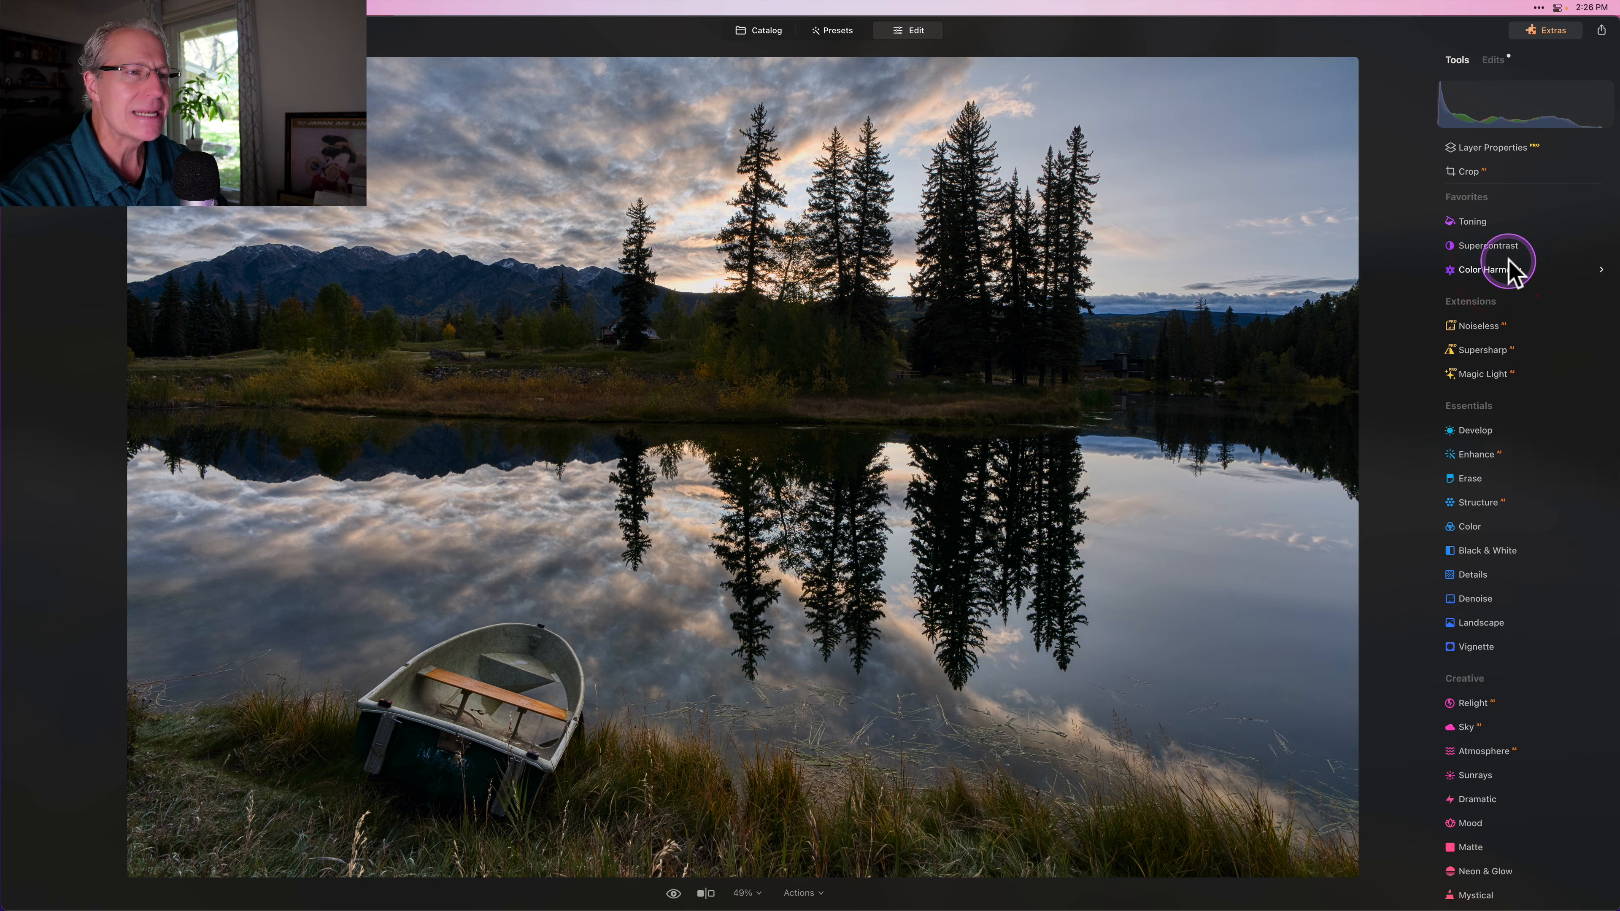
Step: Open the Structure tool and restrict it to the sky and water with AI masks
click(1494, 384)
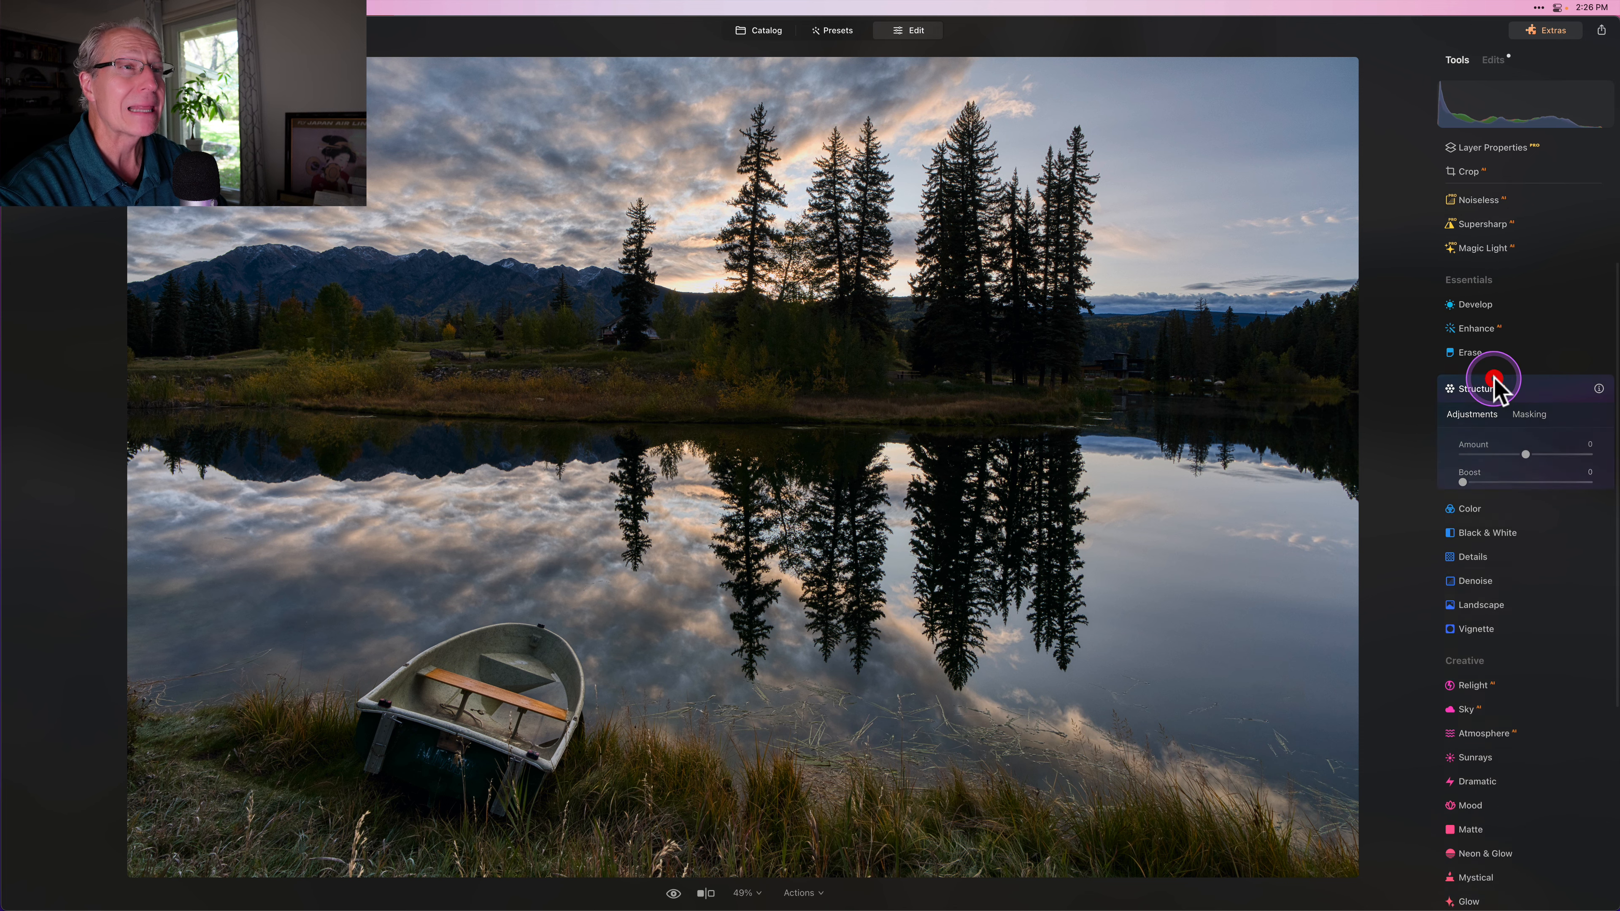
click(1531, 416)
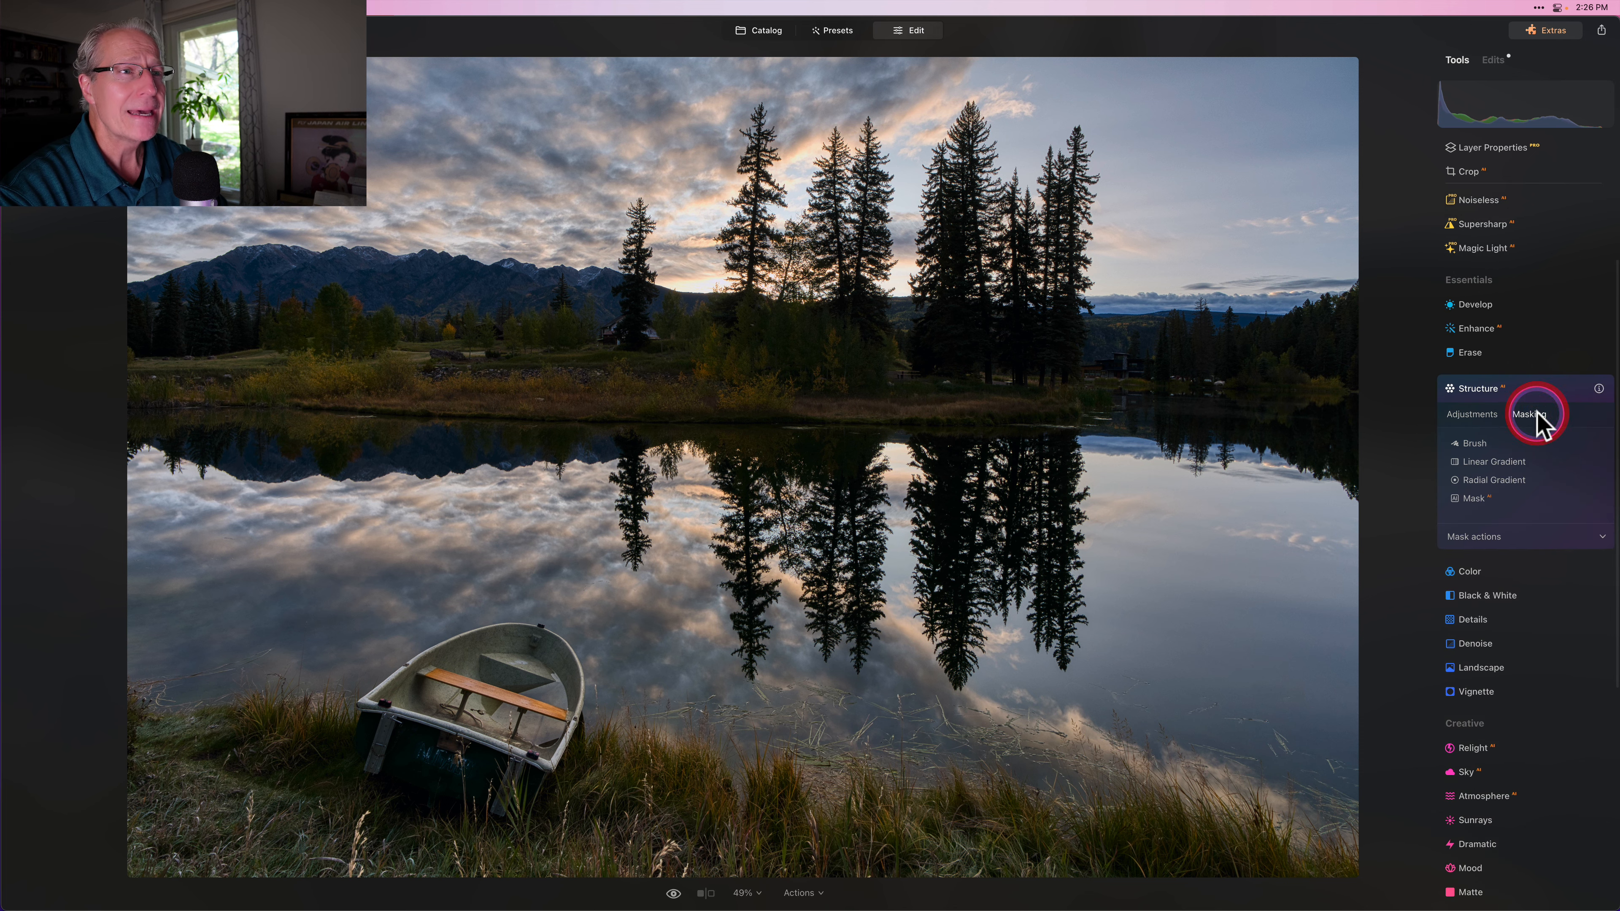
click(1487, 507)
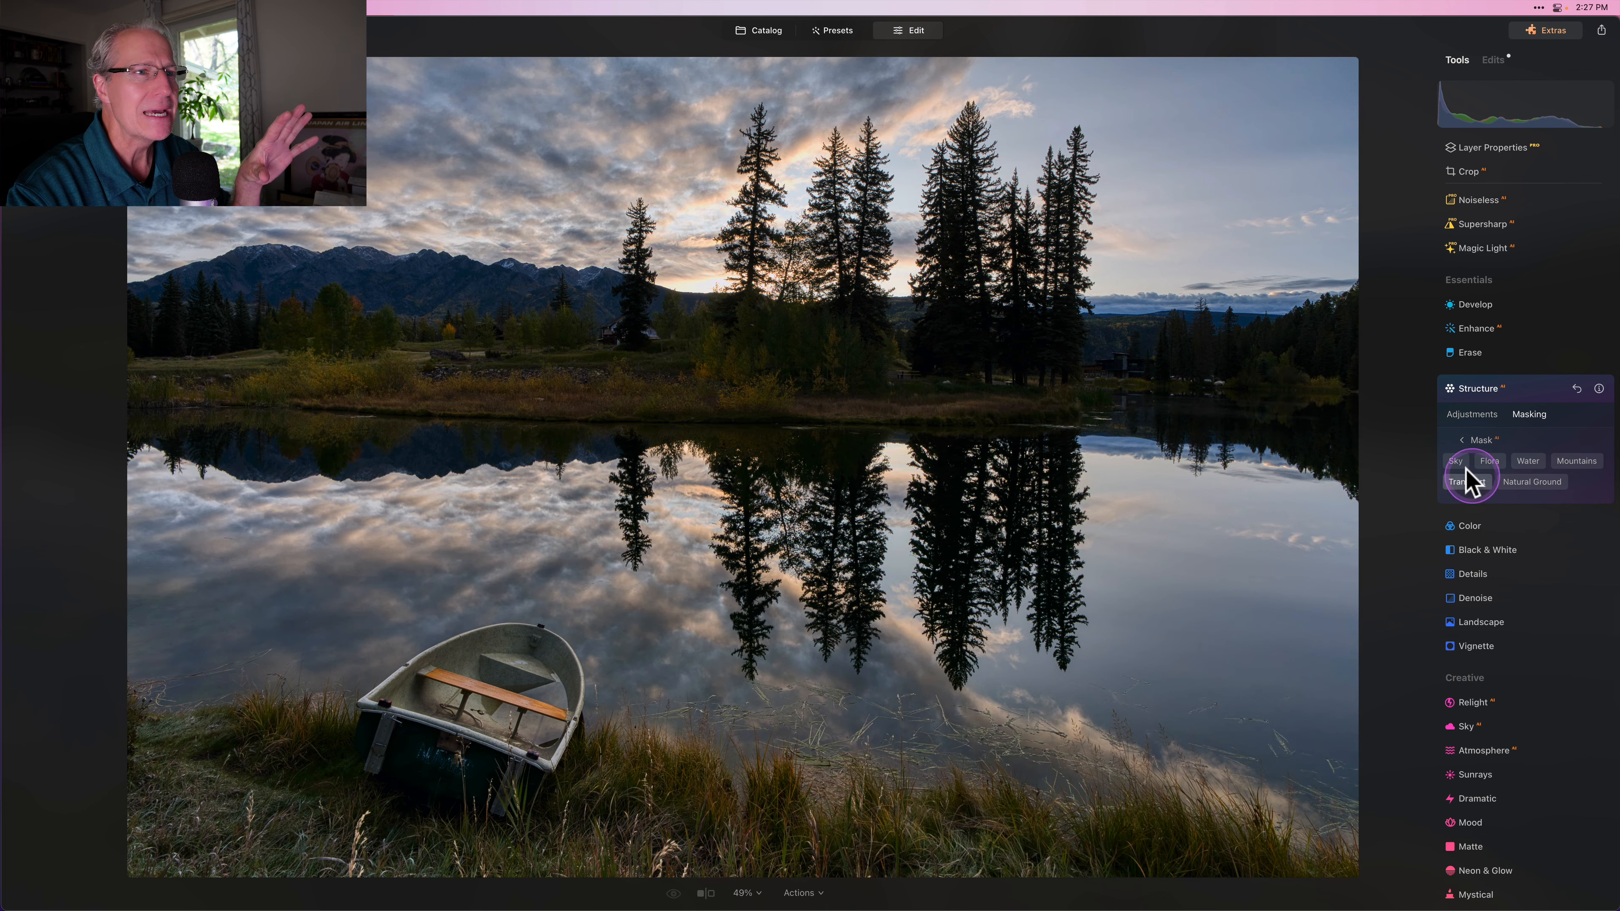
click(1456, 458)
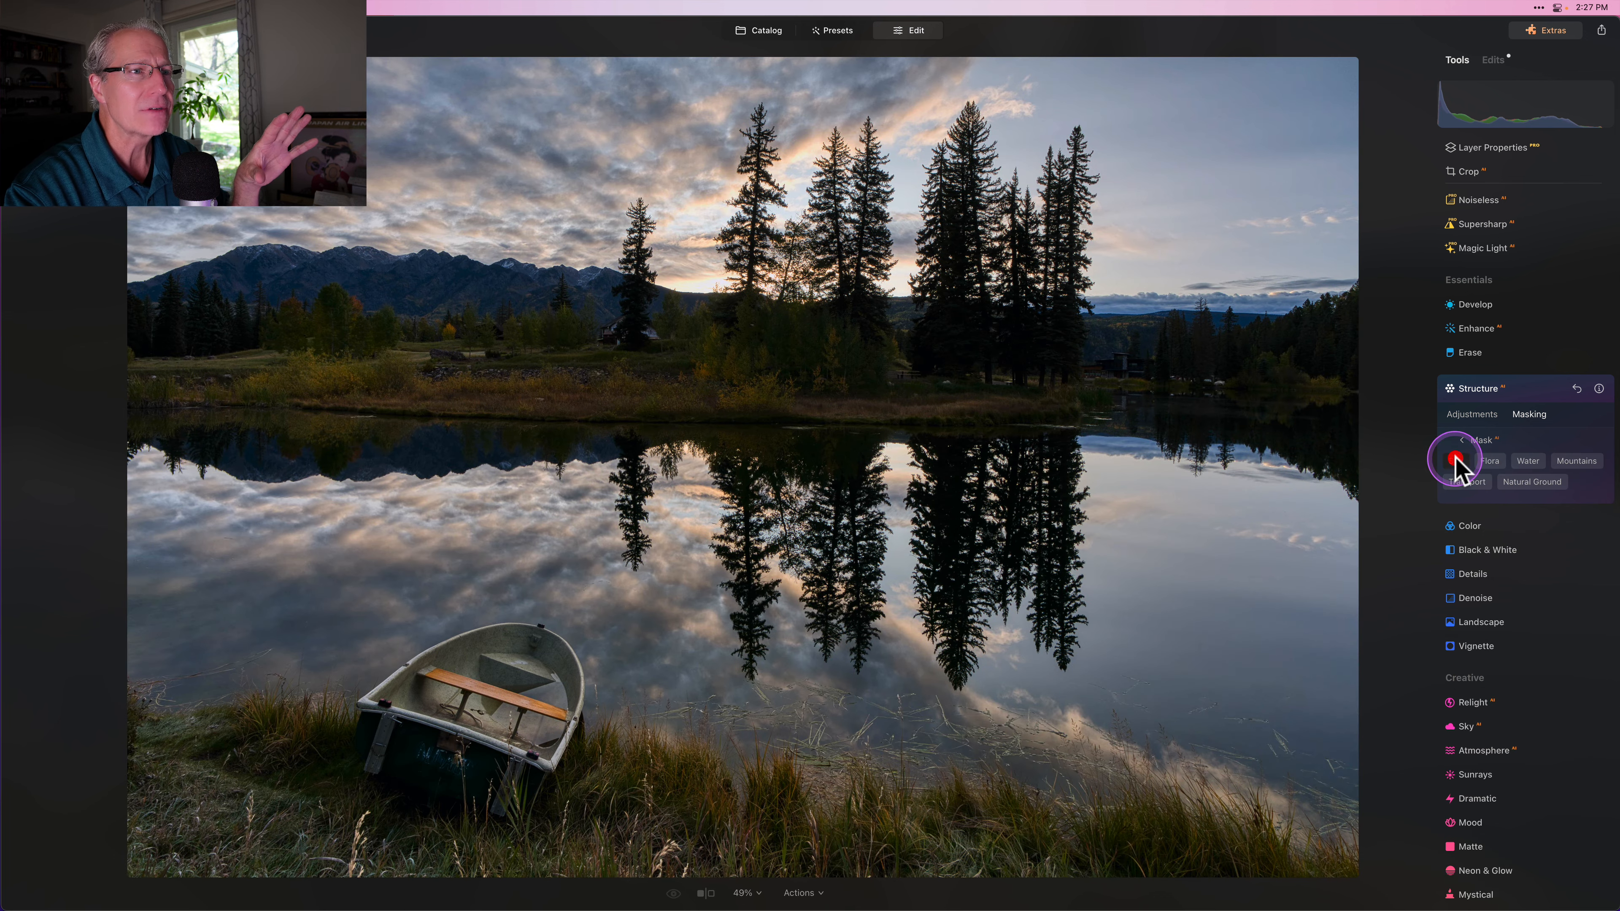
click(1527, 462)
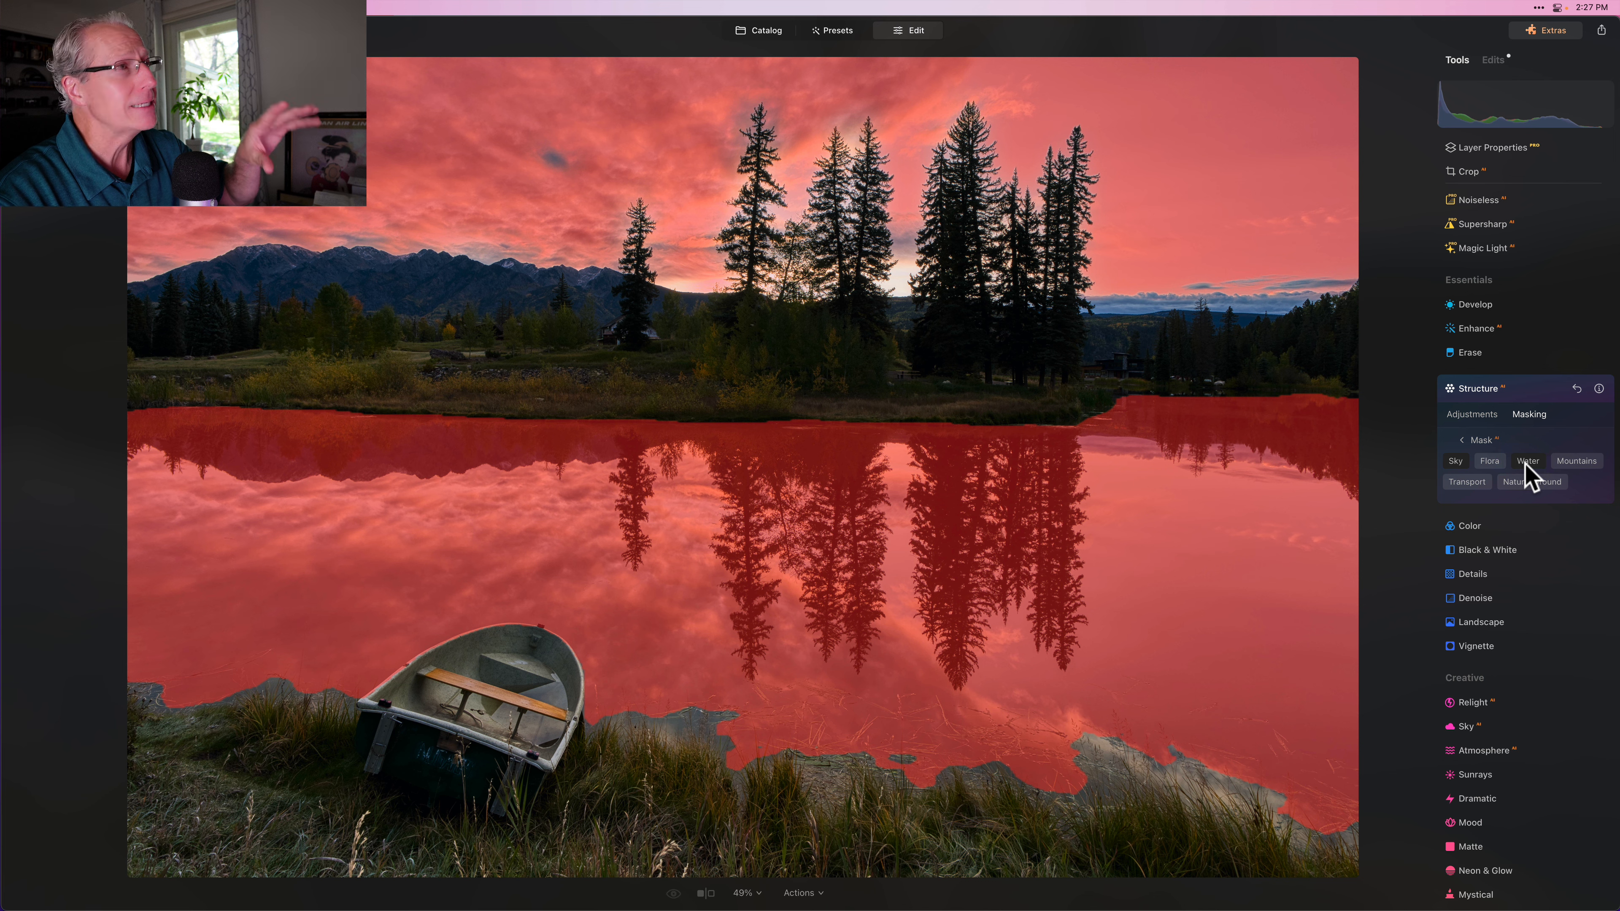
Step: Set the Structure amount to -26 for the masked sky and water, and close the tool
click(1477, 414)
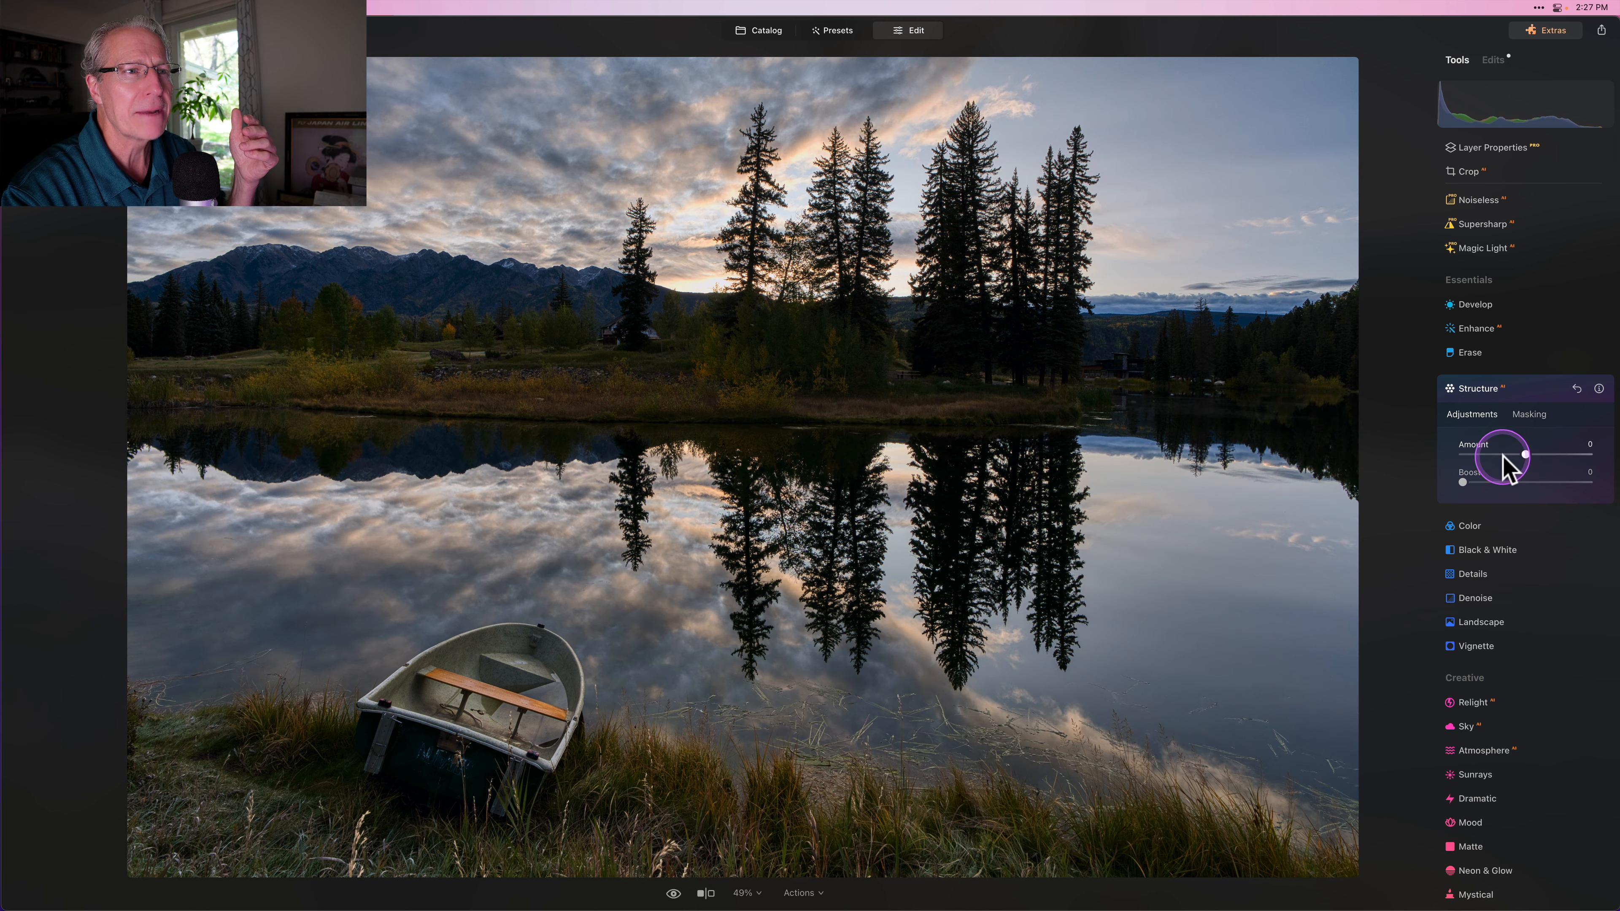
click(1505, 455)
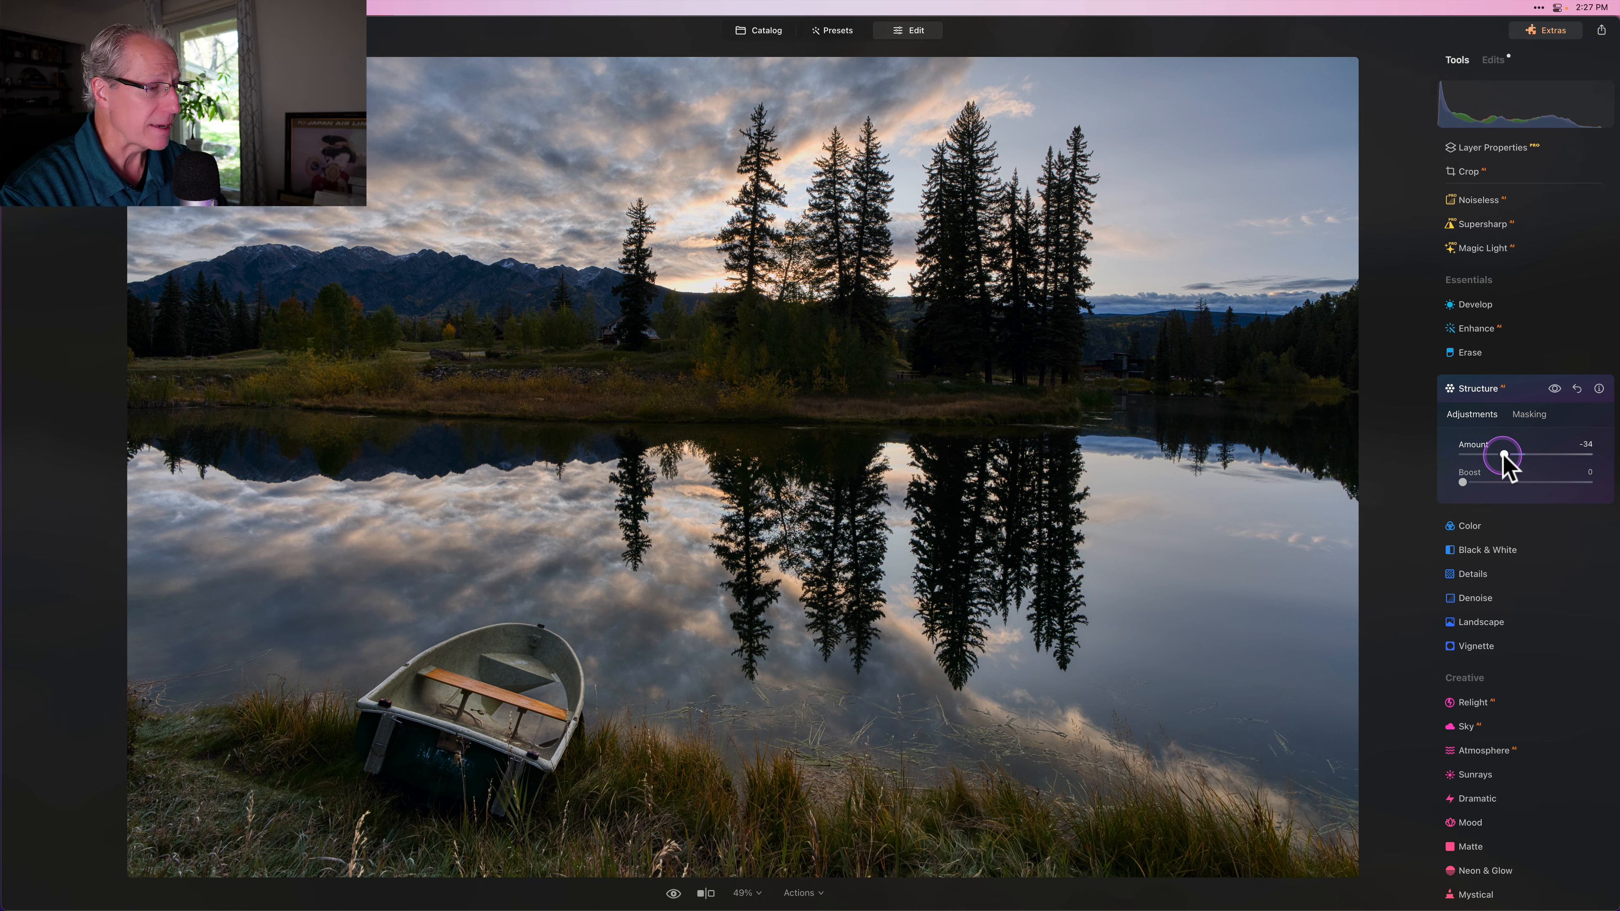
drag(1504, 455, 1509, 455)
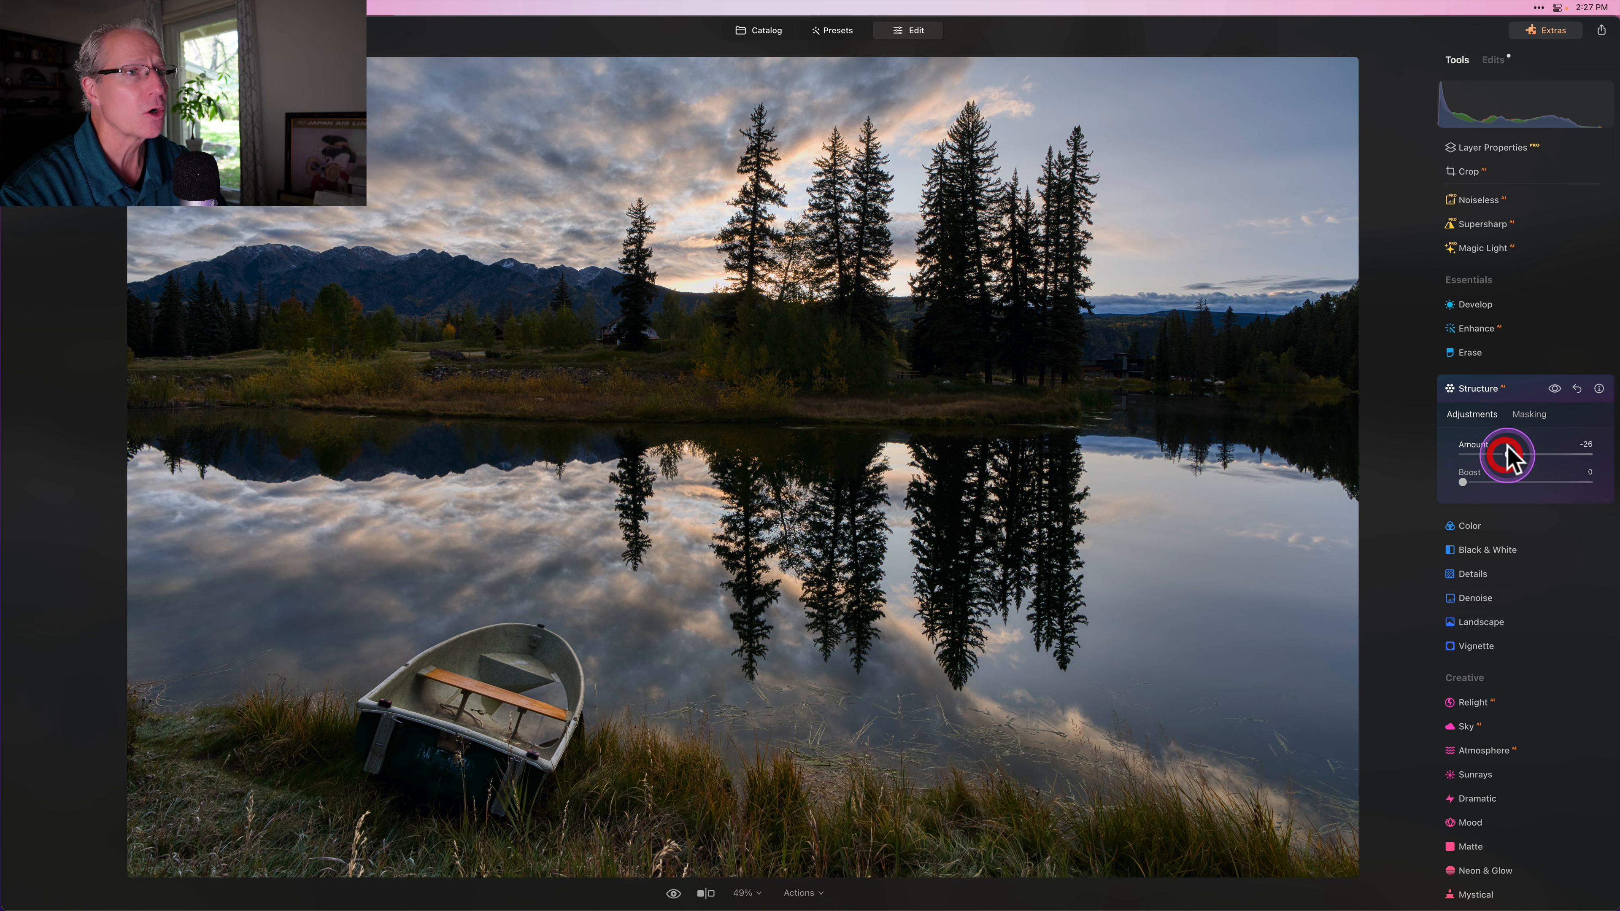
click(1491, 389)
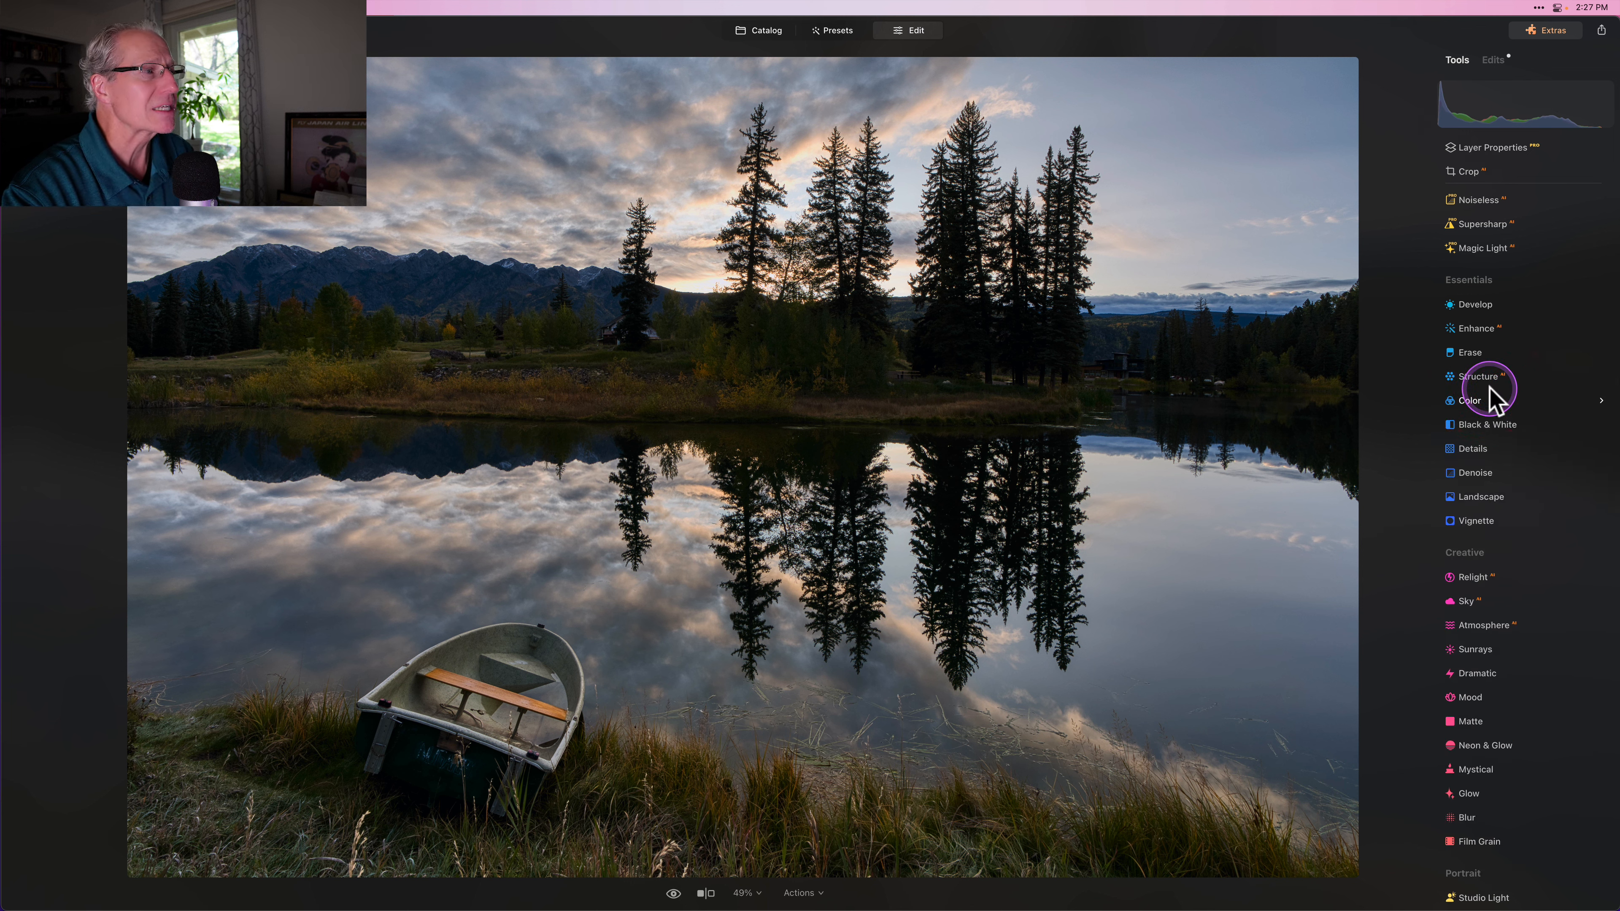
Step: Tone the highlights with Saturation at 20 in the Toning tool, and compare the photo with and without it
scroll(1528, 319, up, 4)
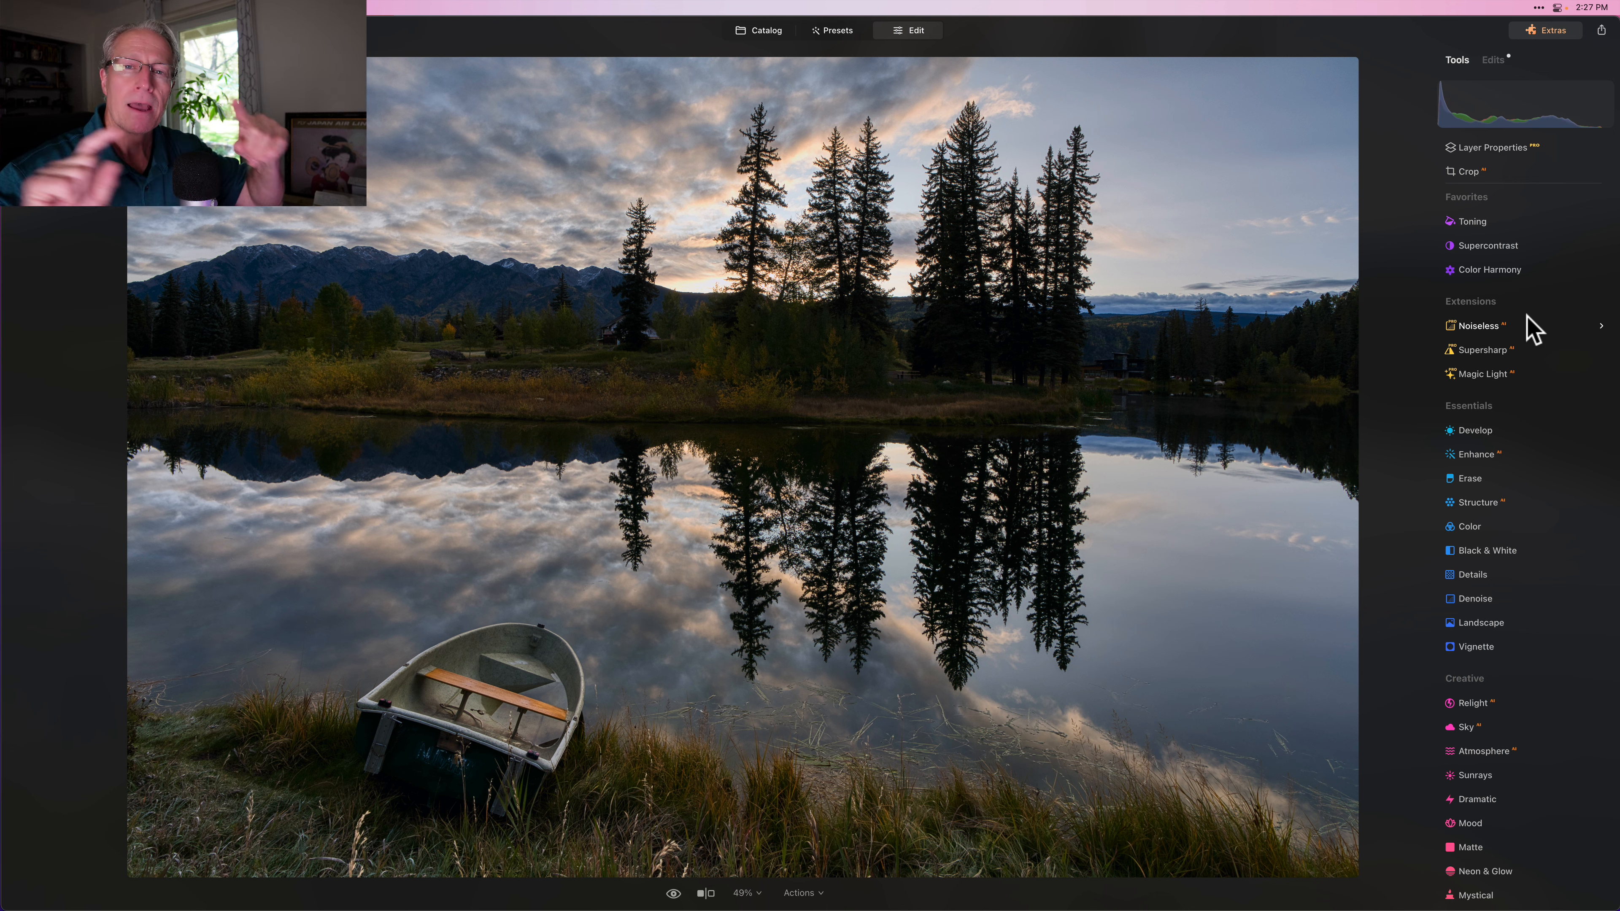
click(1488, 265)
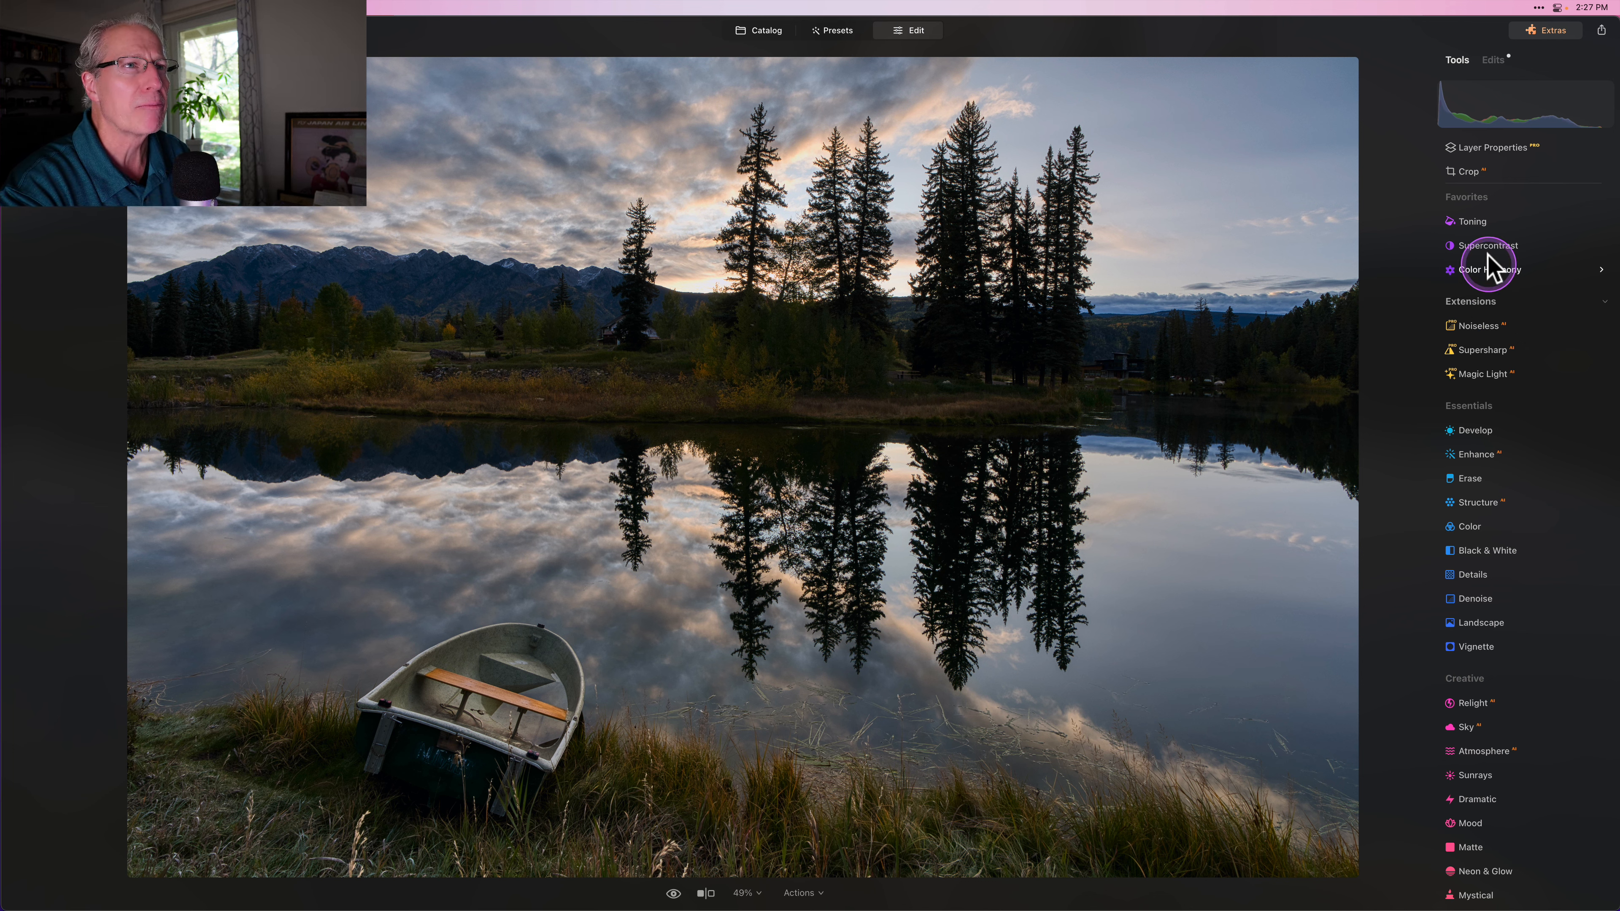
click(1474, 221)
drag(1470, 356, 1486, 355)
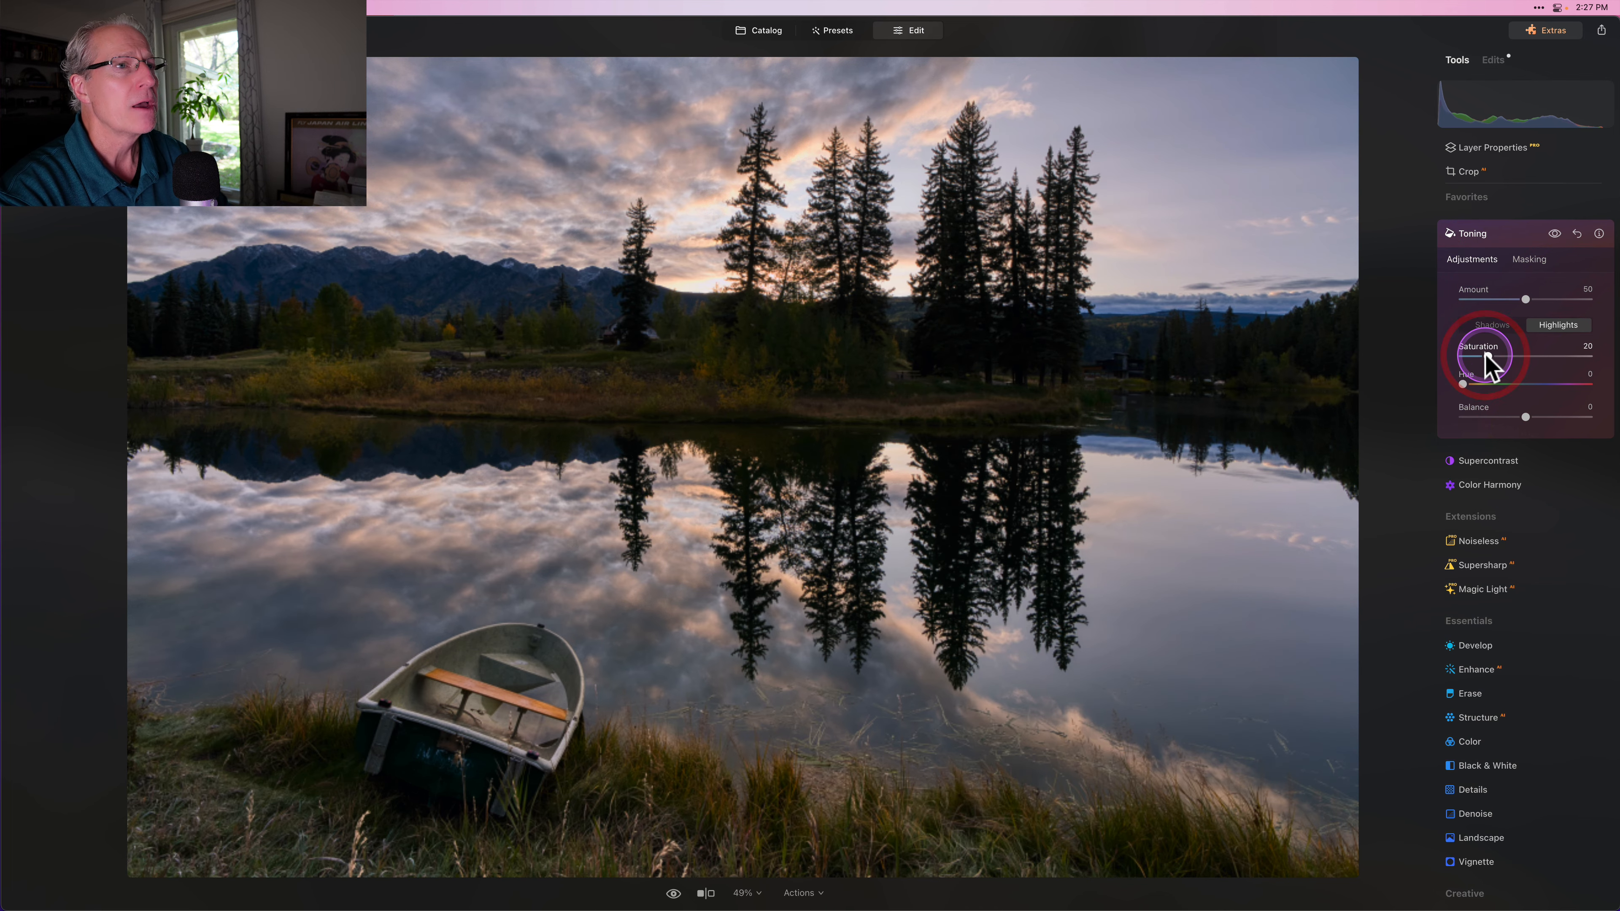
click(1562, 325)
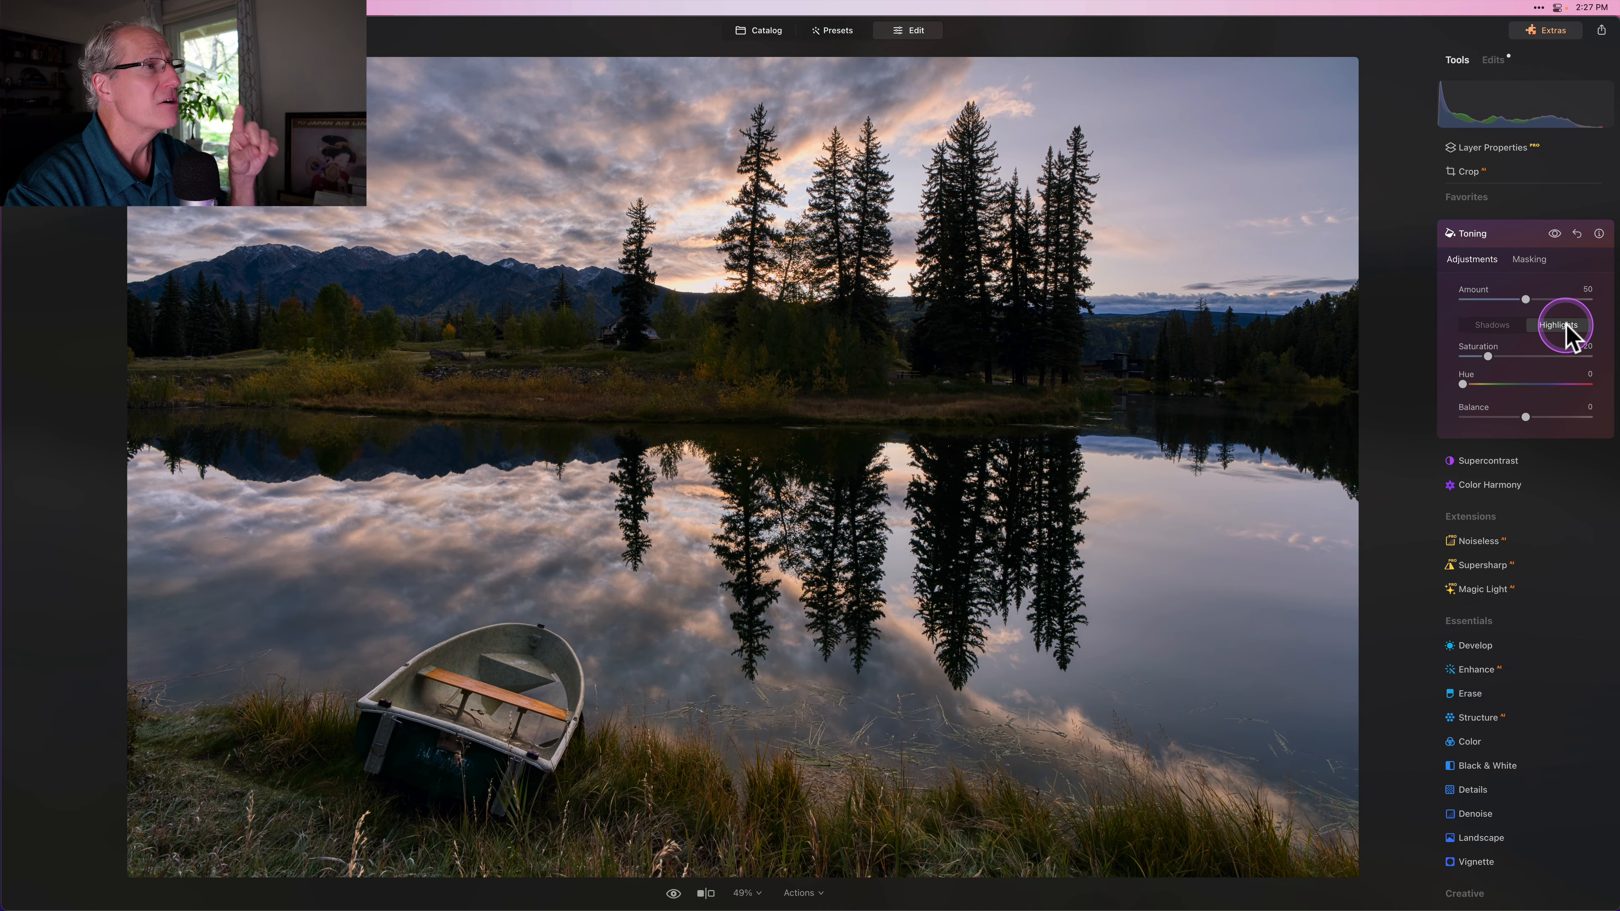
click(1462, 384)
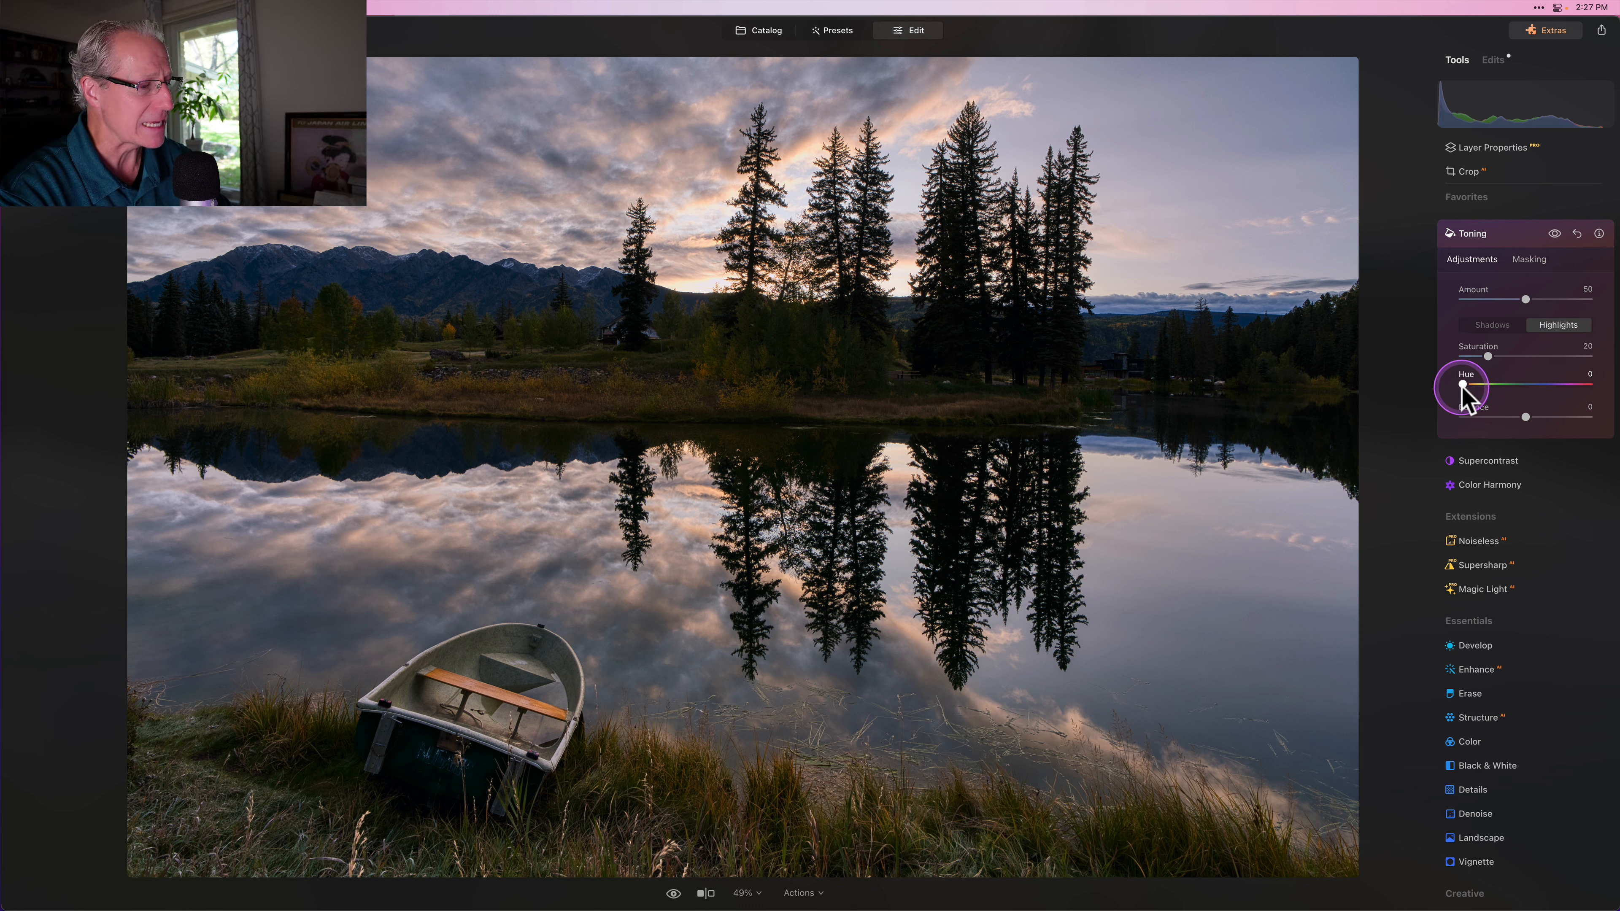
click(1554, 233)
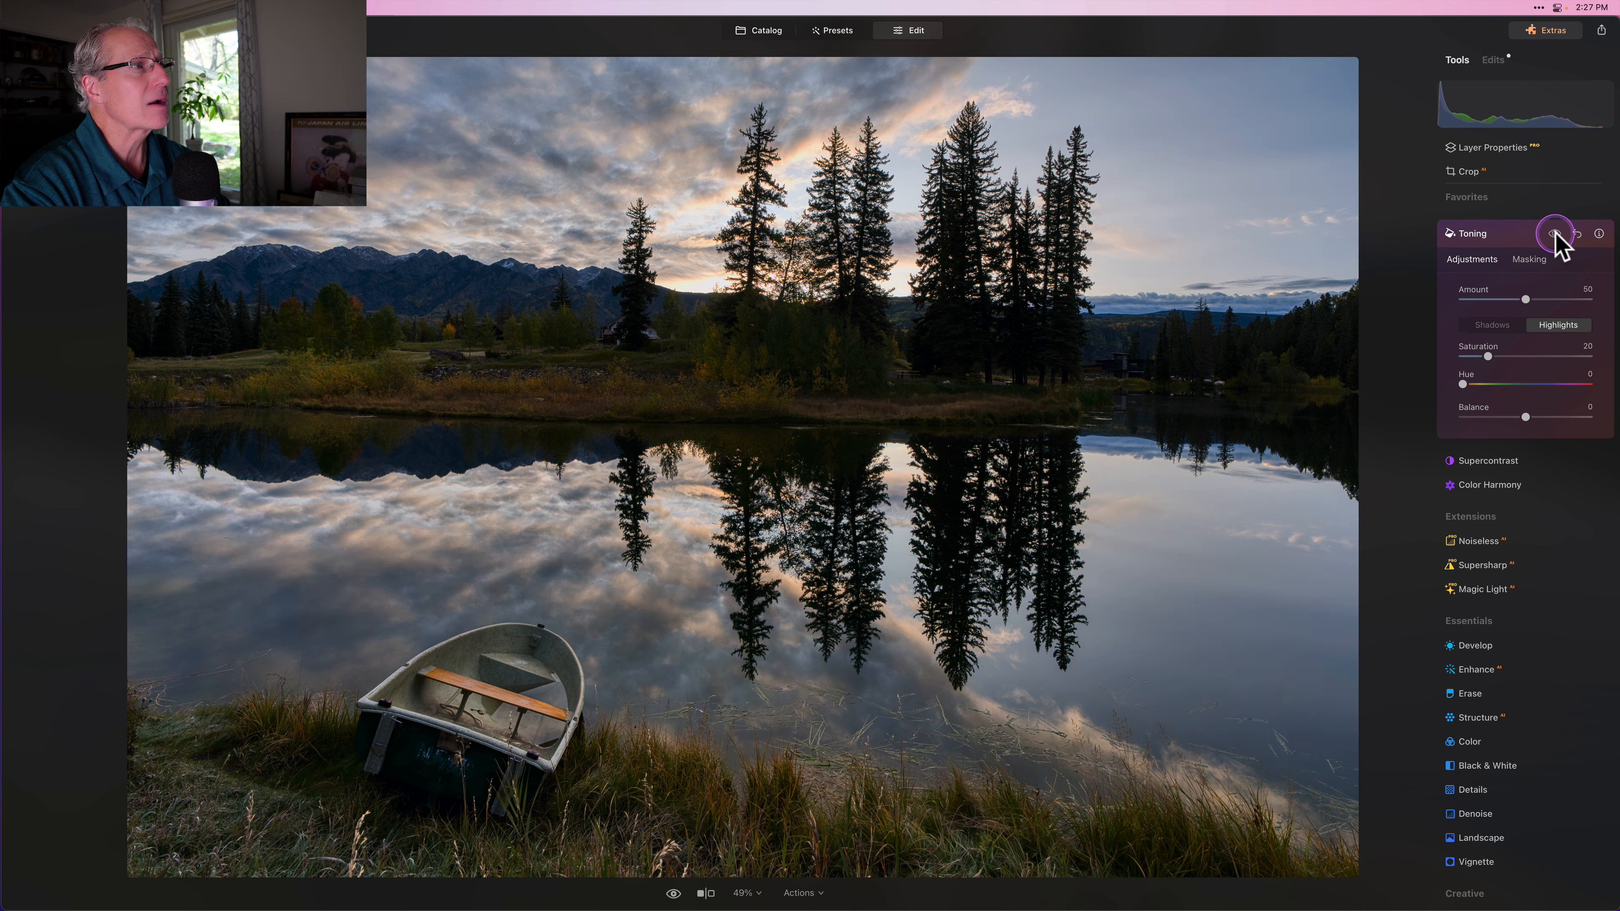
click(1555, 234)
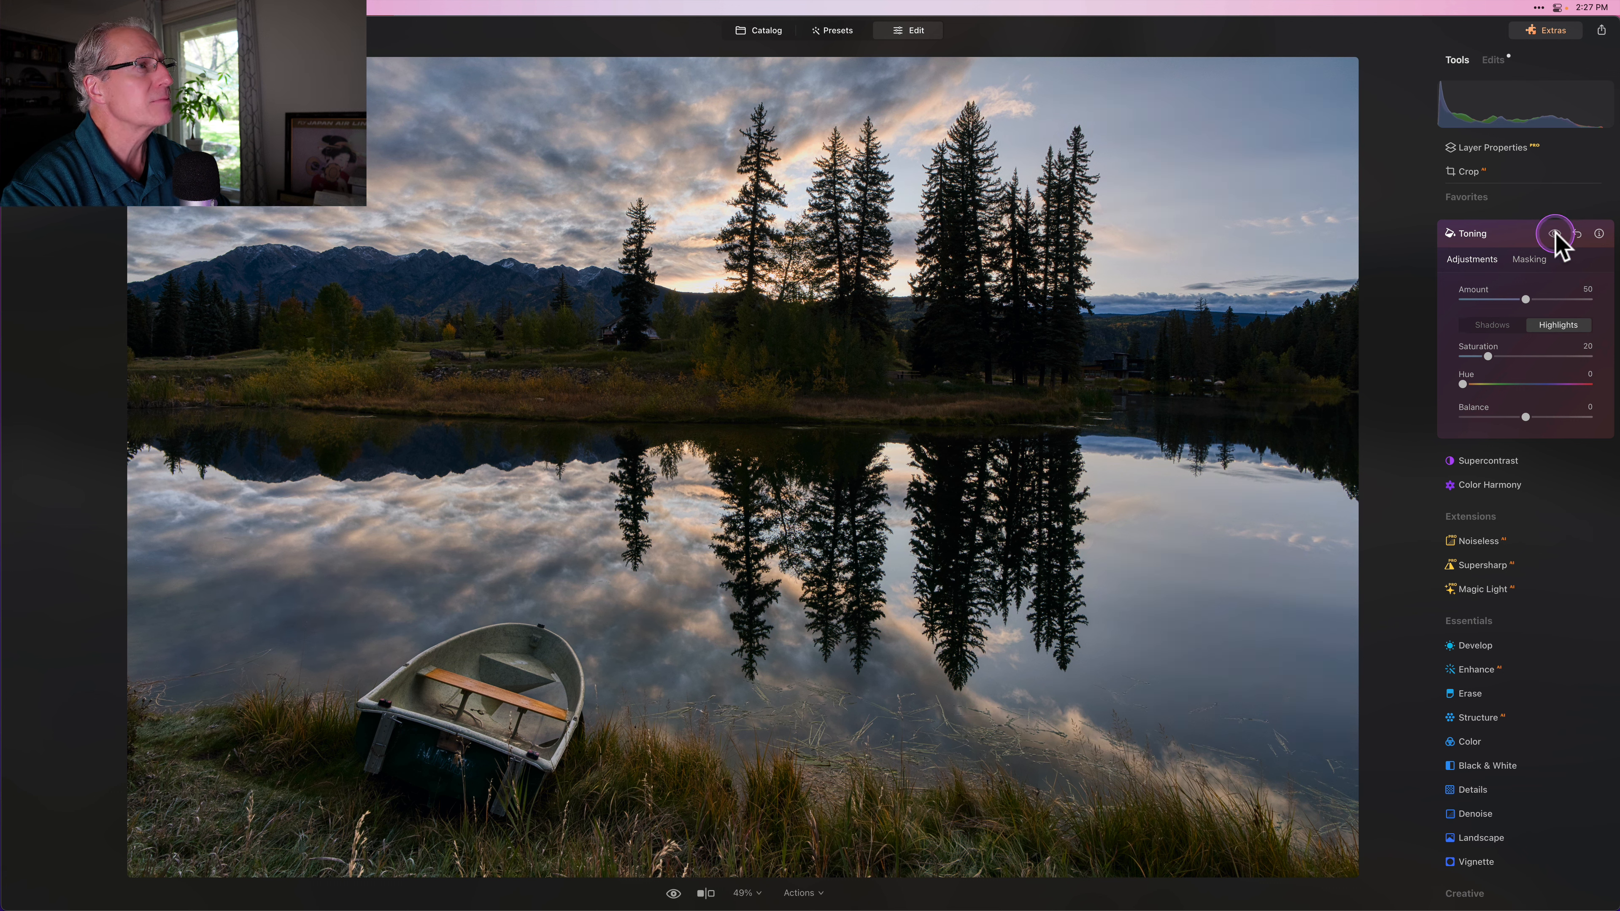
click(1509, 234)
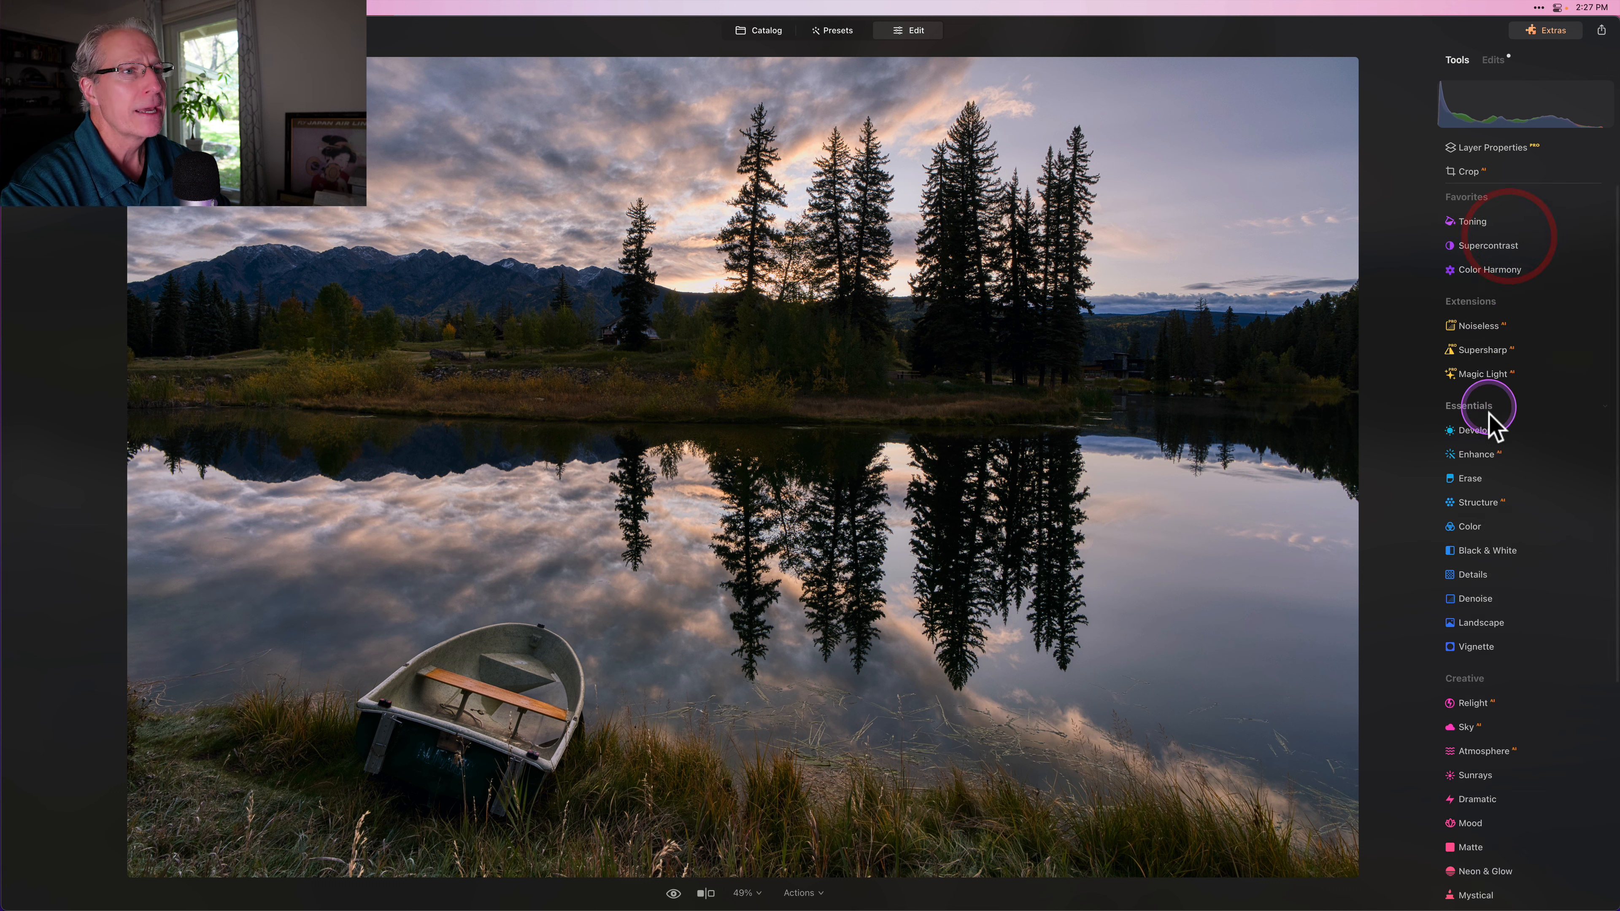
Step: Set Golden Hour to 24 in the Landscape tool and compare the photo with and without it
click(1477, 622)
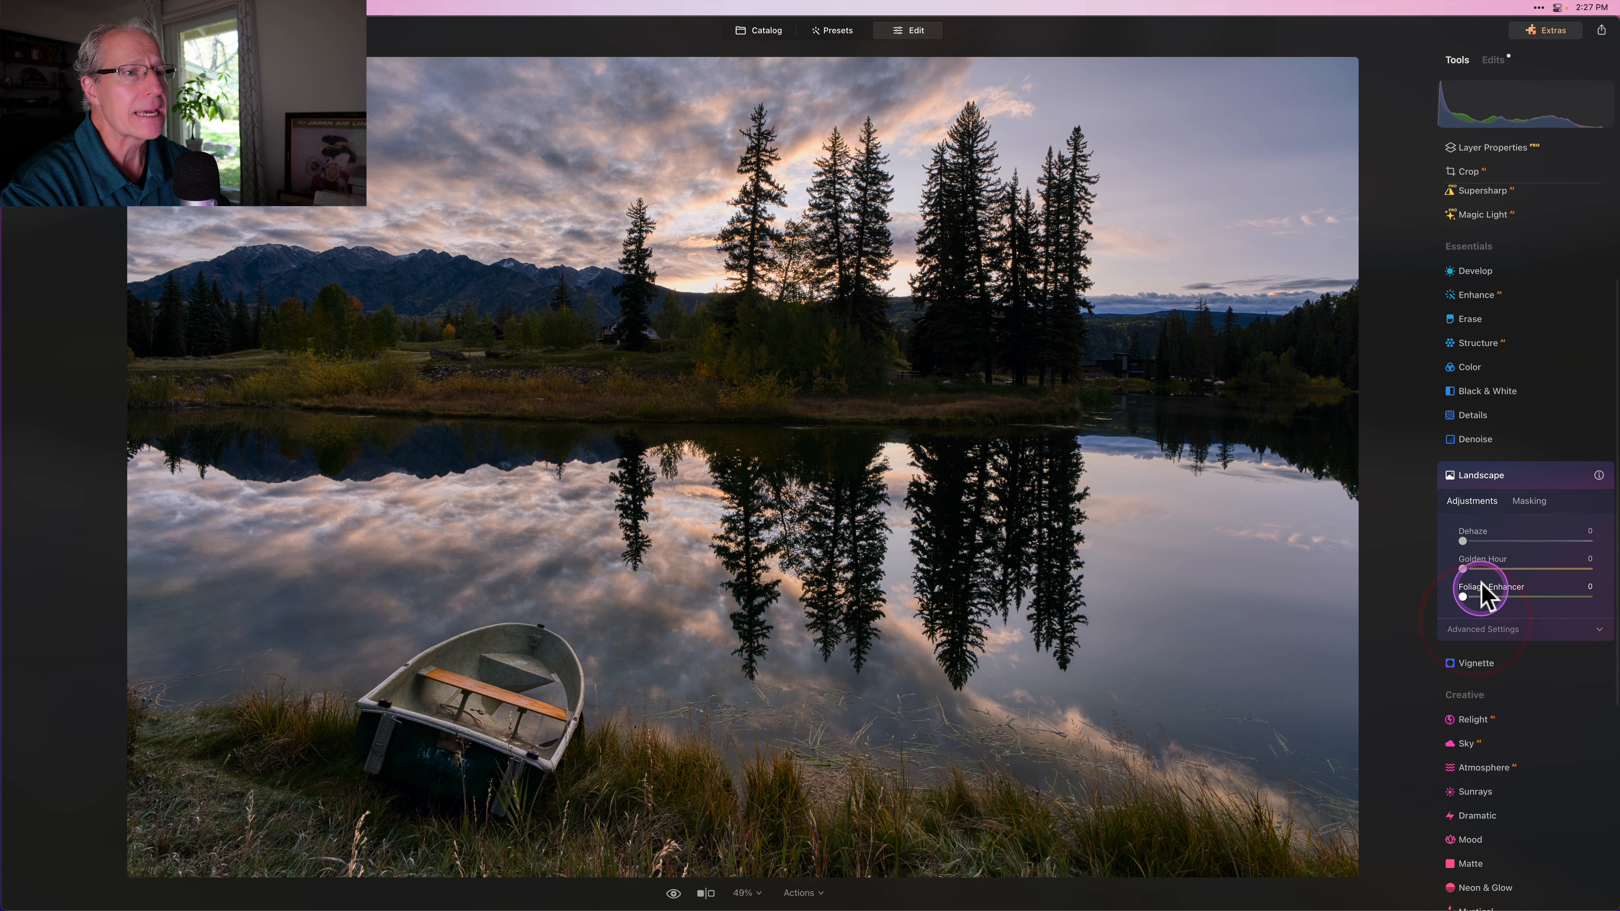
drag(1464, 569, 1492, 568)
click(1554, 476)
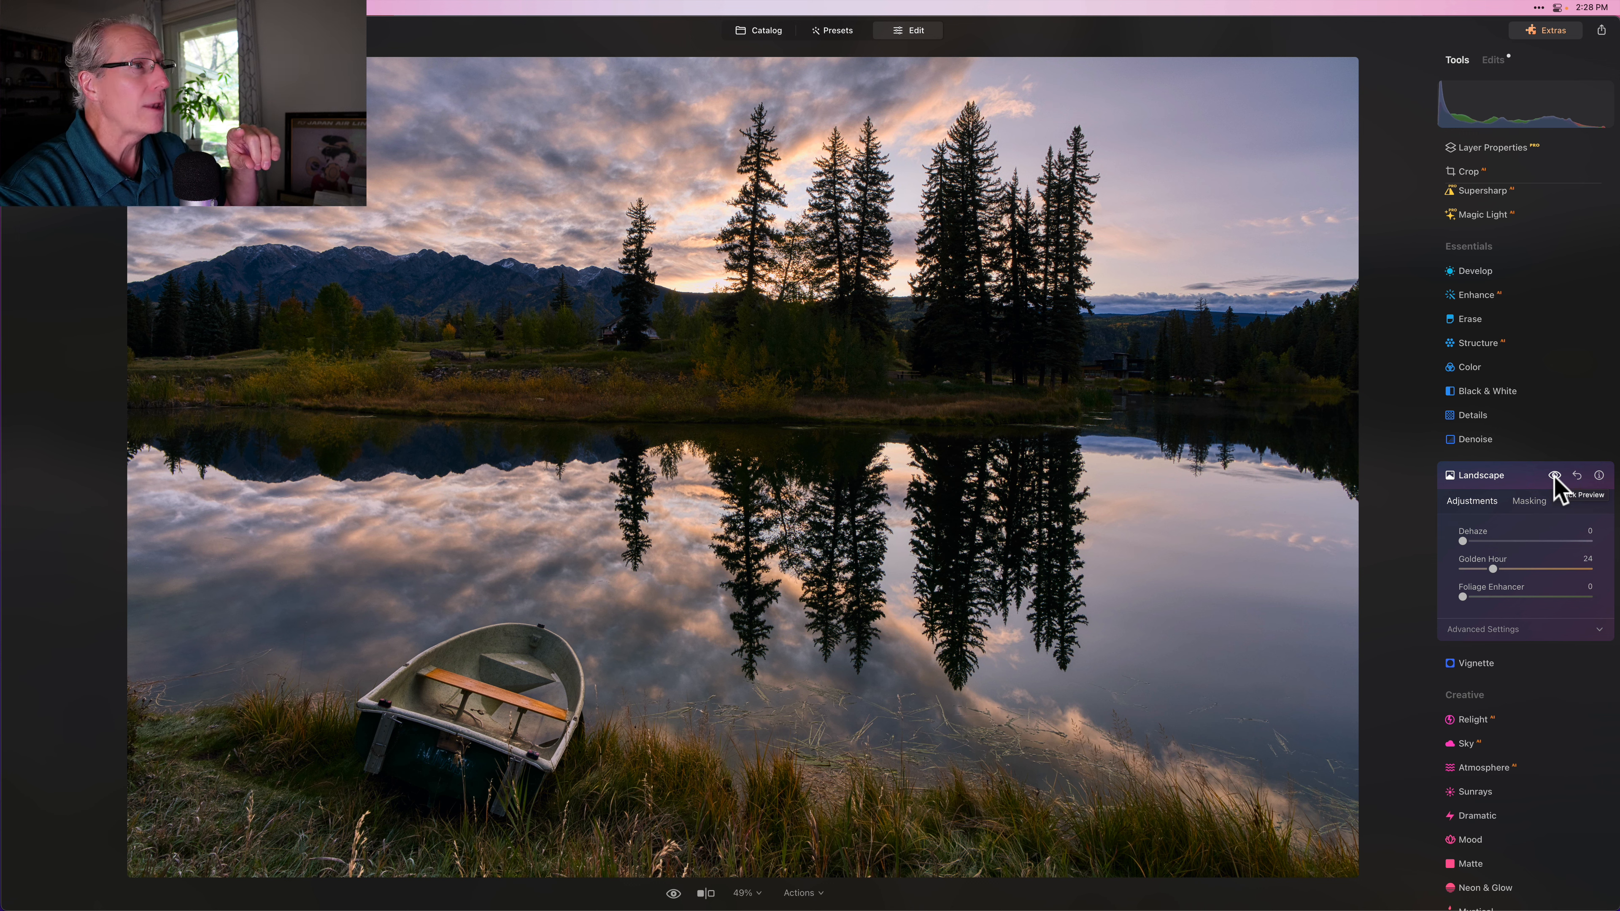
click(1554, 476)
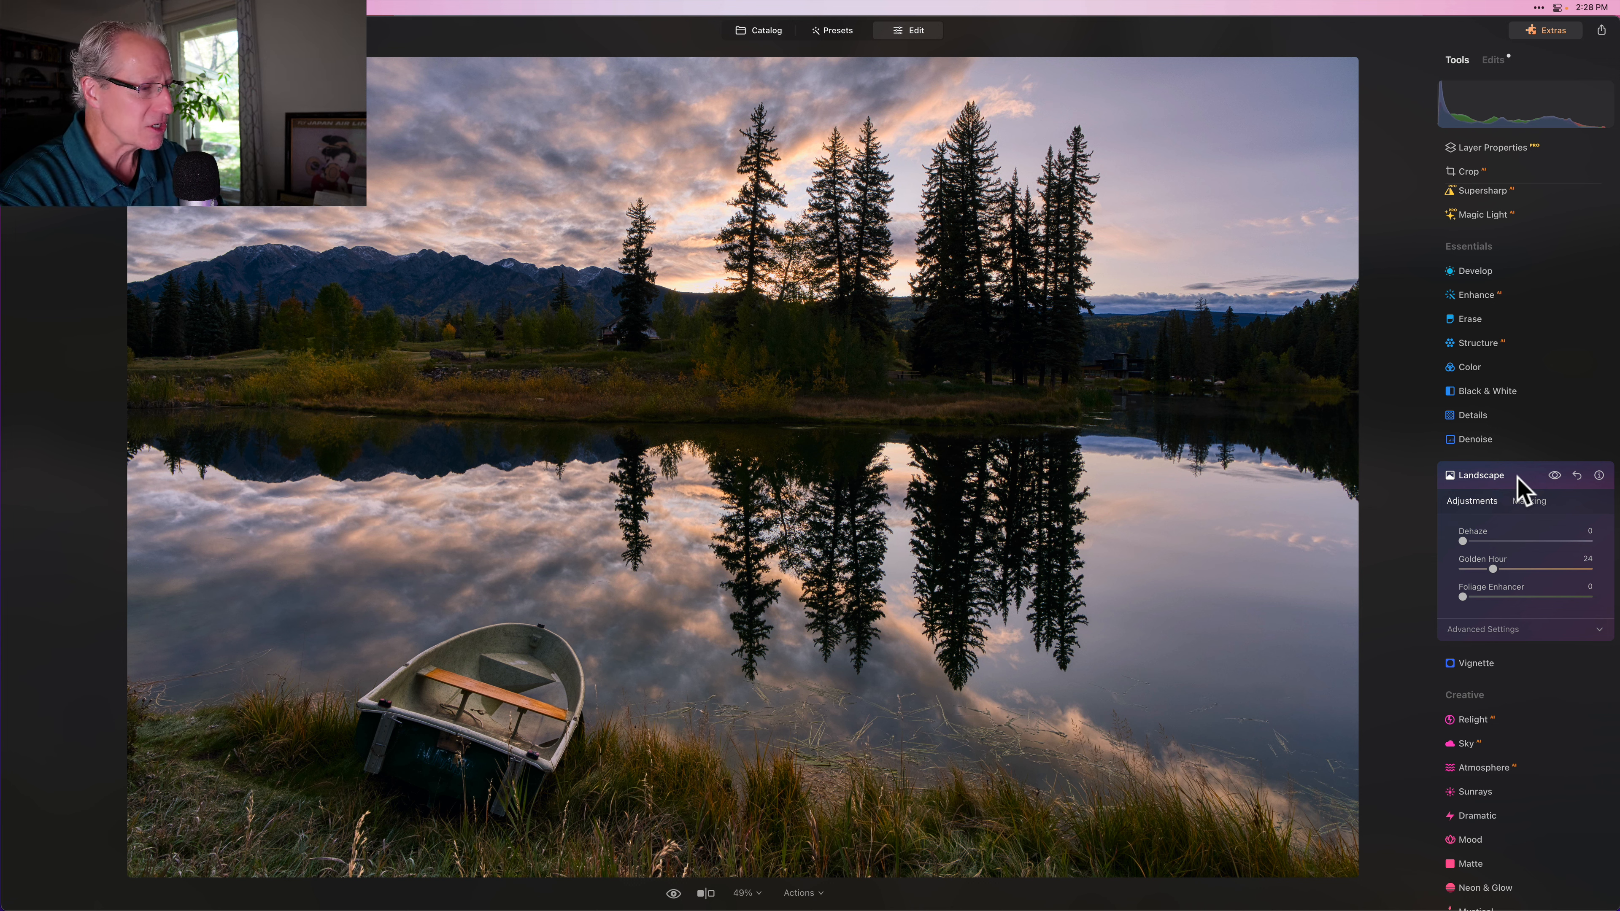
click(1518, 479)
Step: Set Brilliance to 9 and Warmth to -17 in the Color Harmony tool
scroll(1499, 357, up, 8)
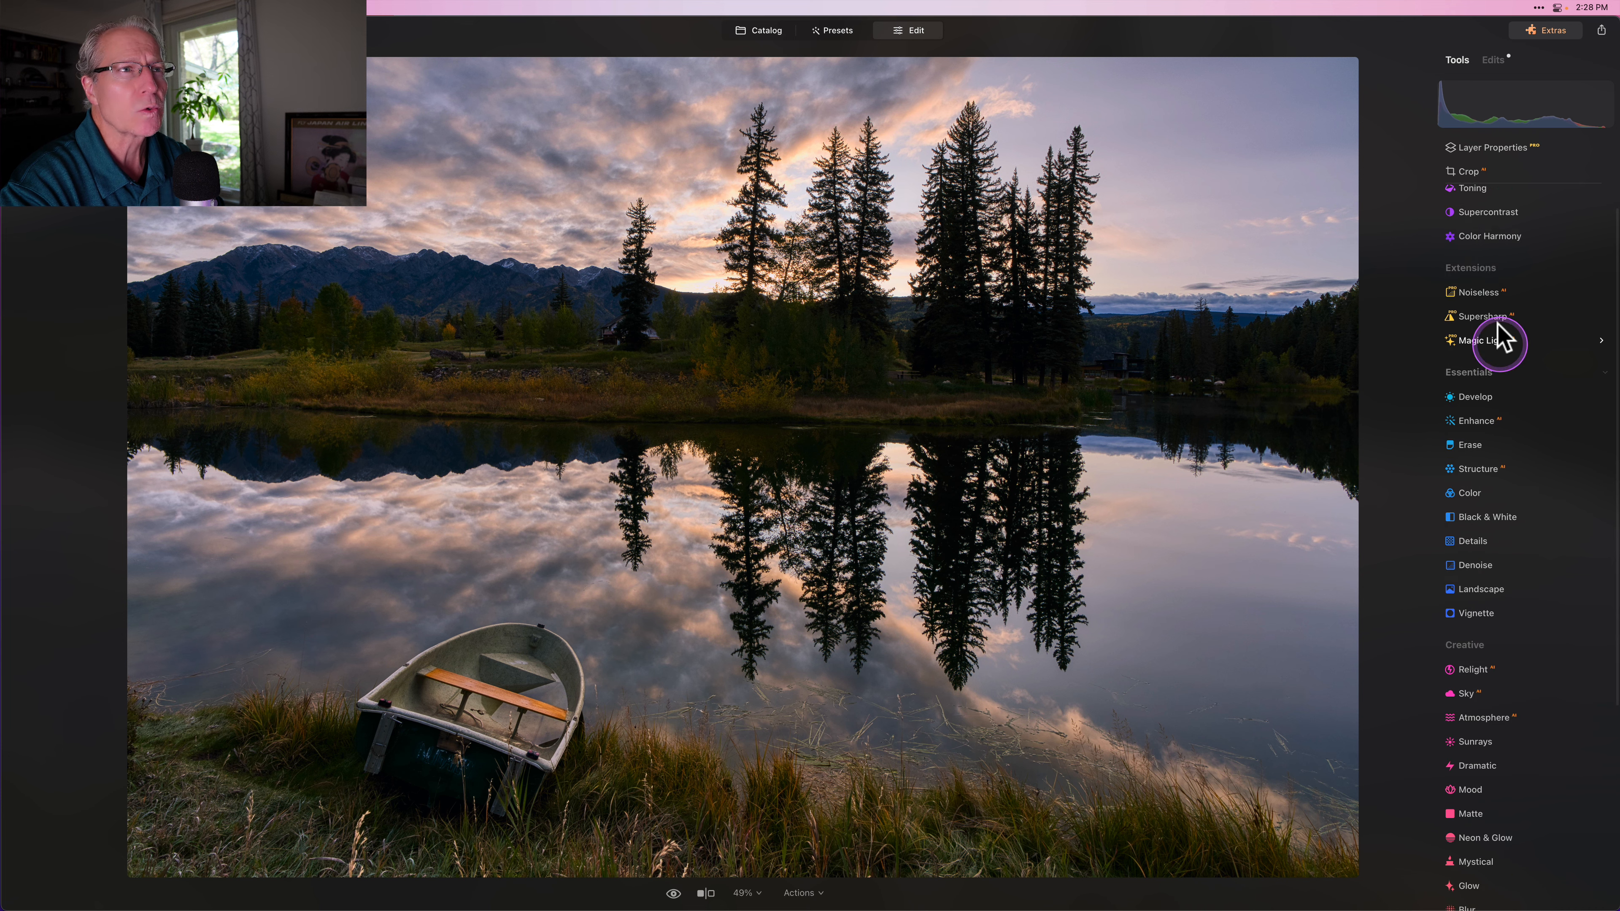
click(1489, 247)
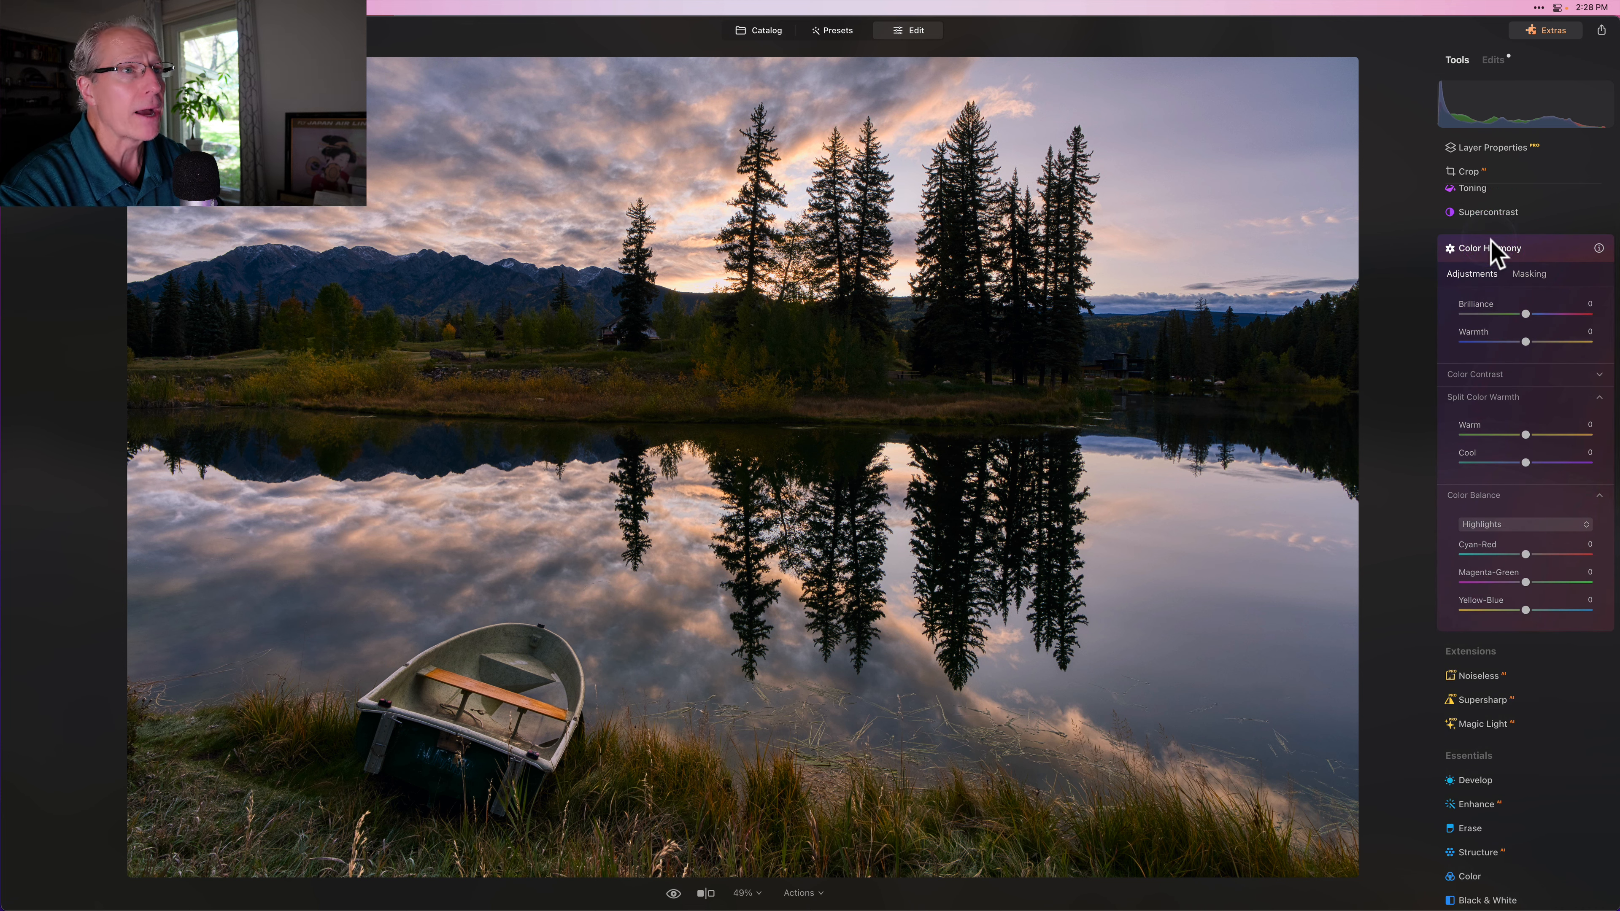
click(1525, 313)
drag(1526, 313, 1515, 342)
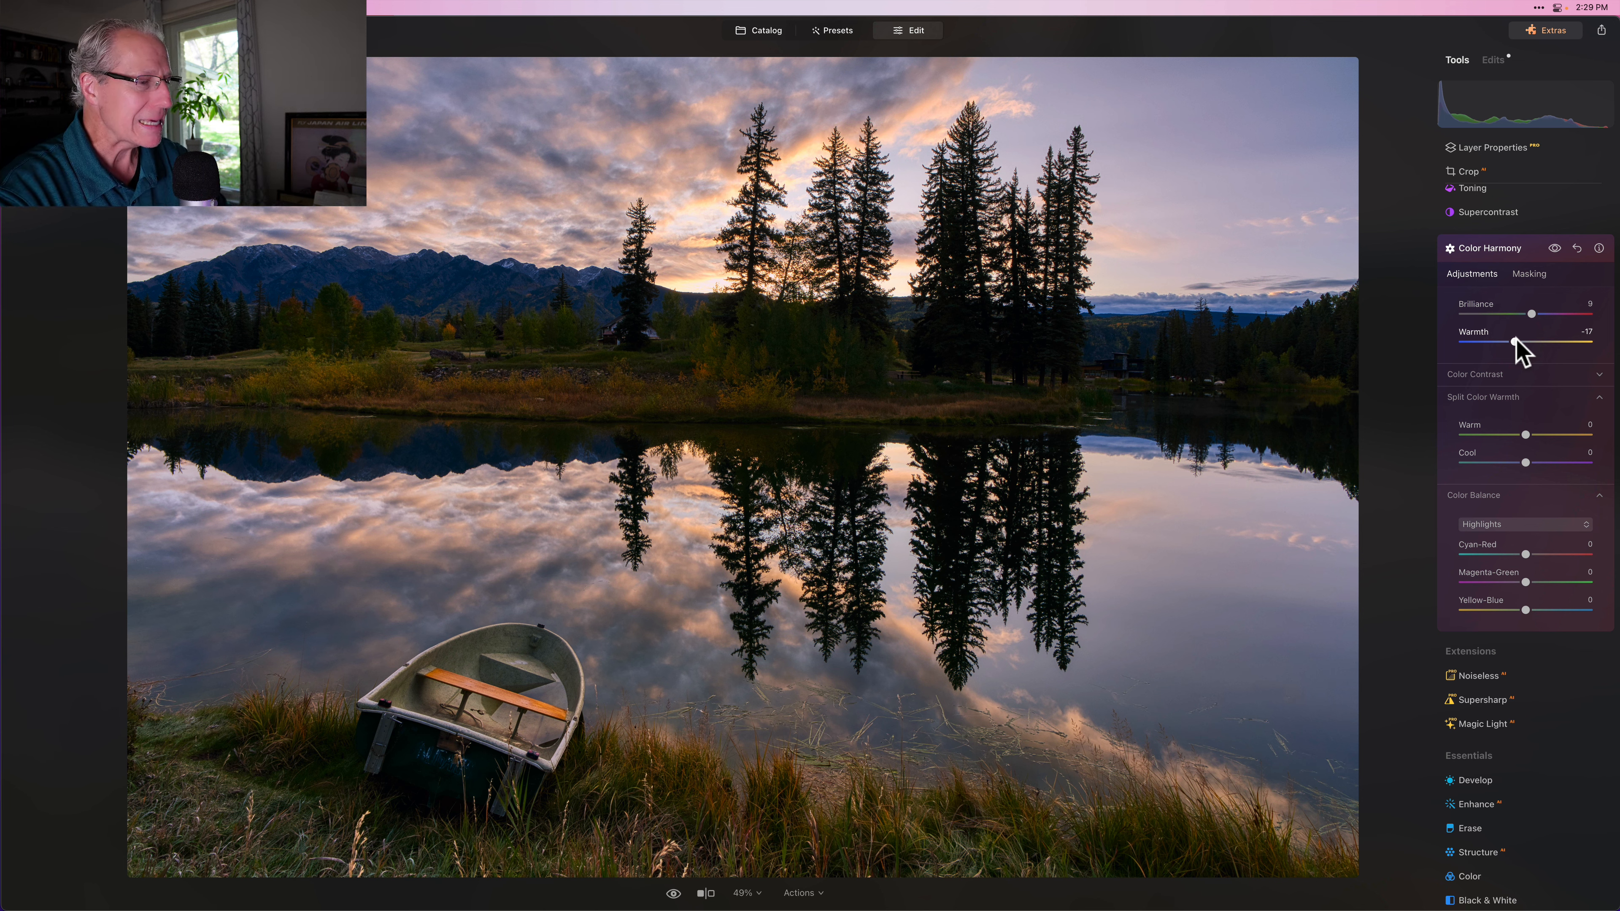
Step: Set the Split Color Warmth values to 11 for Warm and -24 for Cool
mouse_move(1525, 434)
mouse_down()
mouse_move(1526, 459)
mouse_move(1509, 462)
mouse_up()
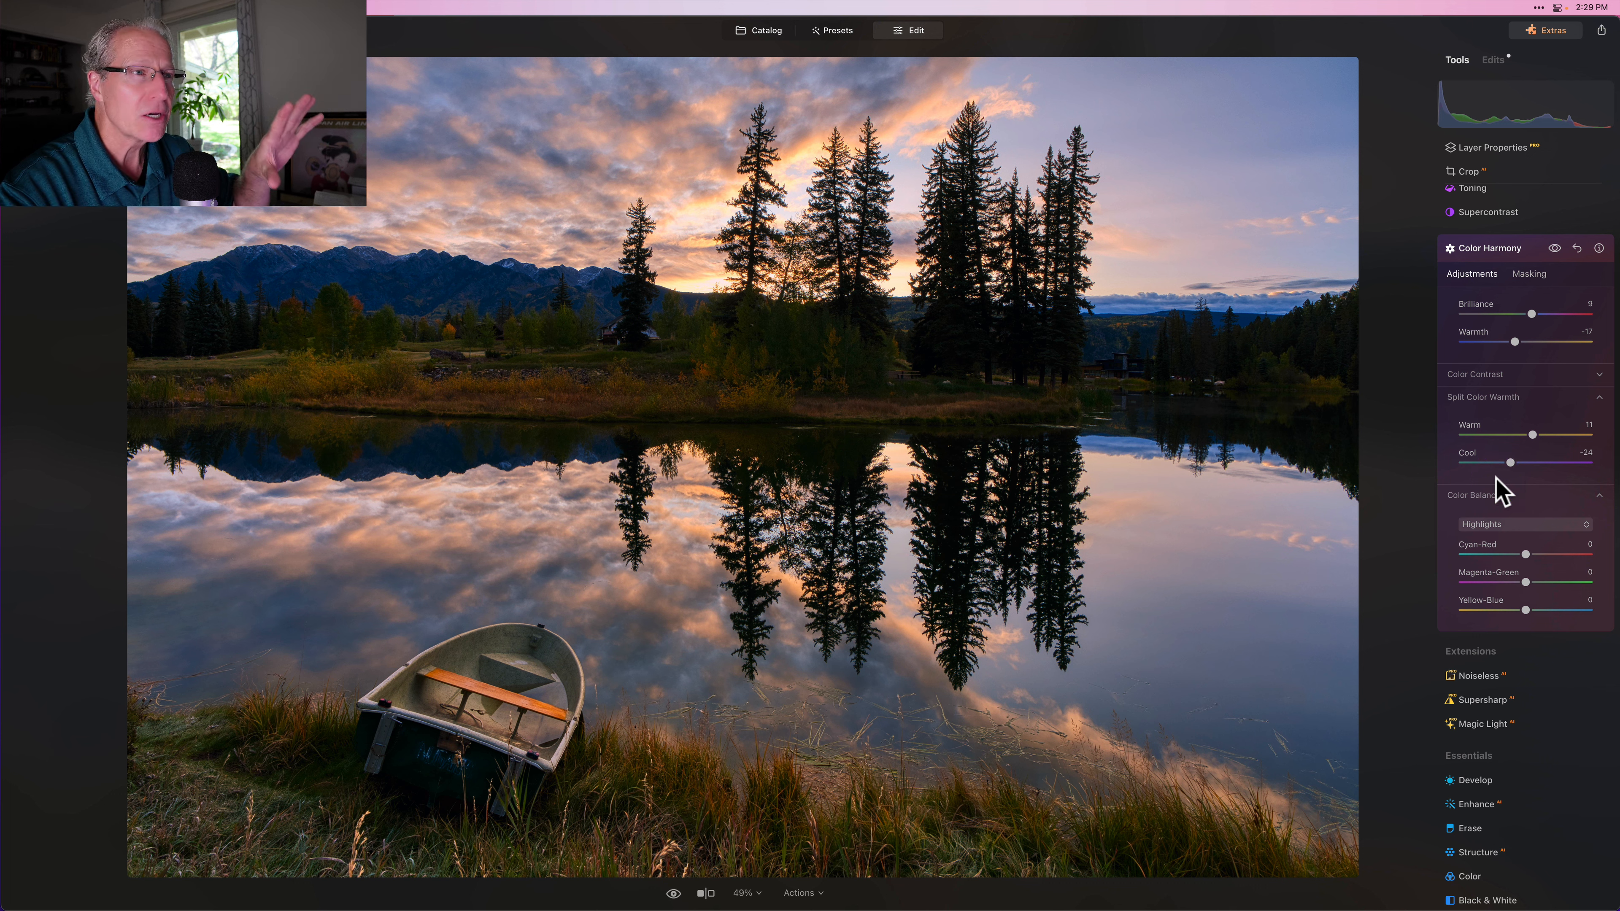
click(1505, 466)
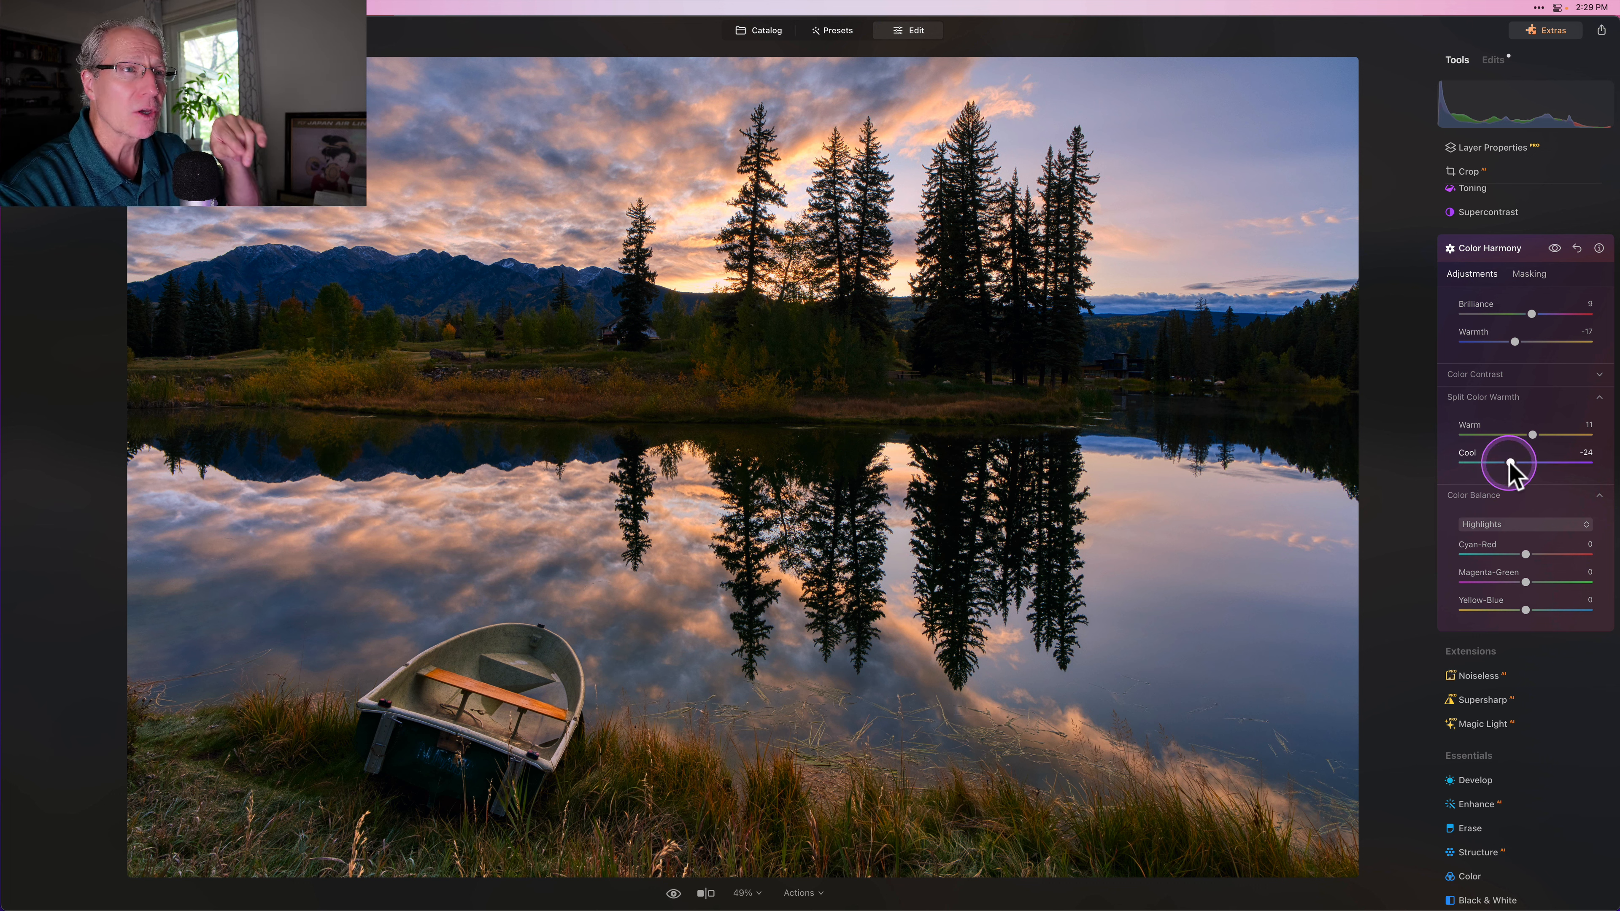
click(1515, 343)
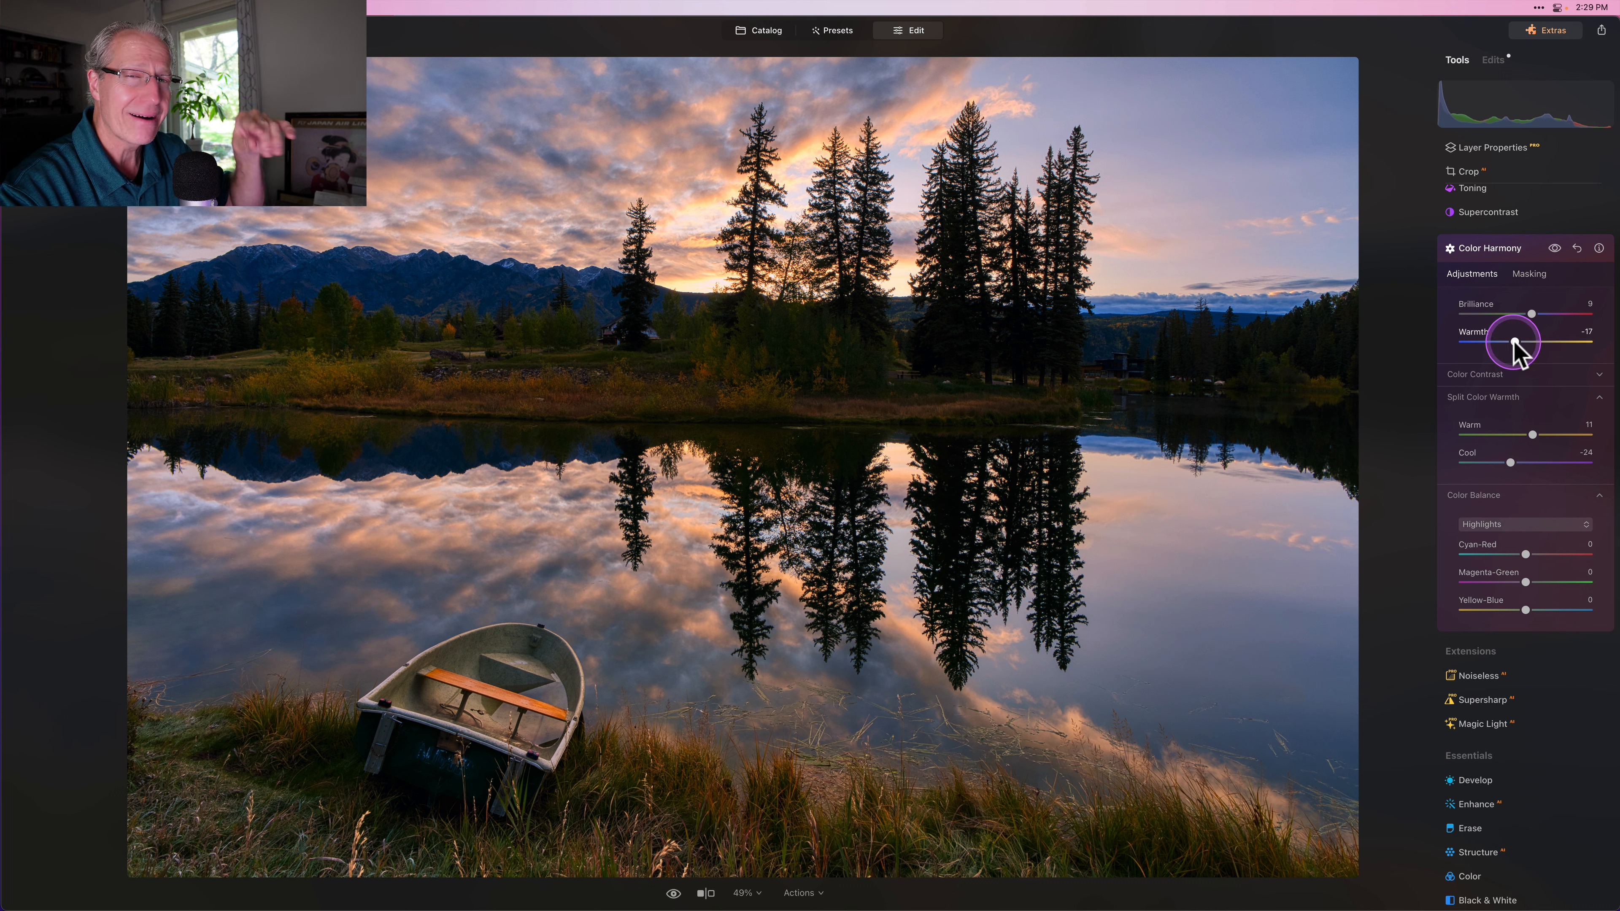
Step: Set the highlights' Color Balance to Cyan-Red 4 and Magenta-Green -8, and compare the photo with and without Color Harmony
click(1507, 525)
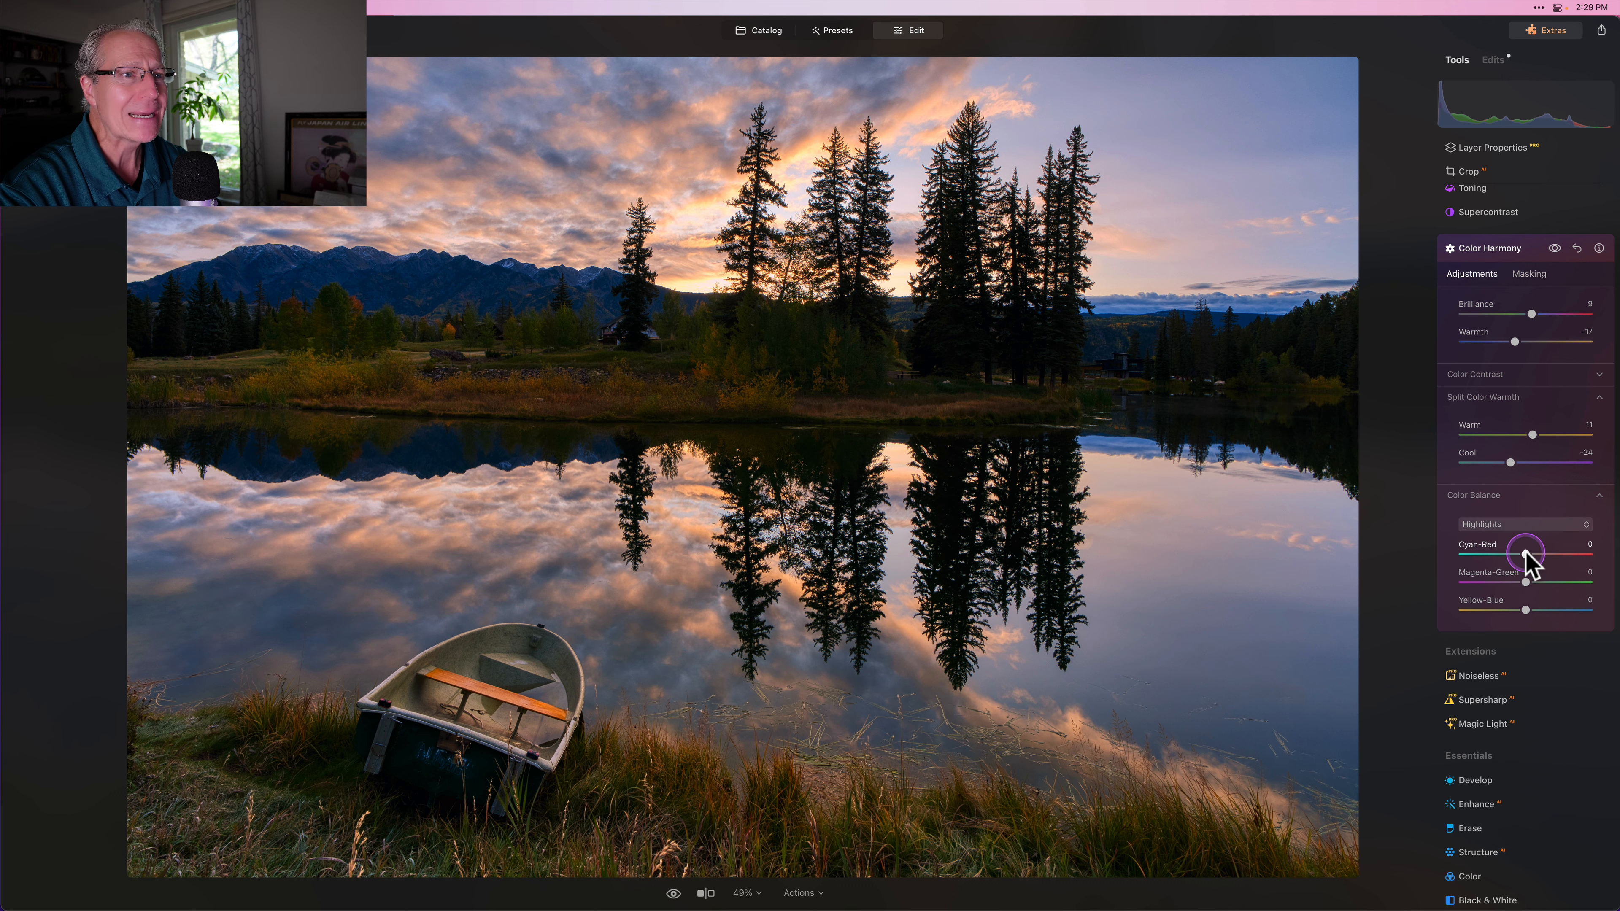
drag(1526, 553, 1531, 554)
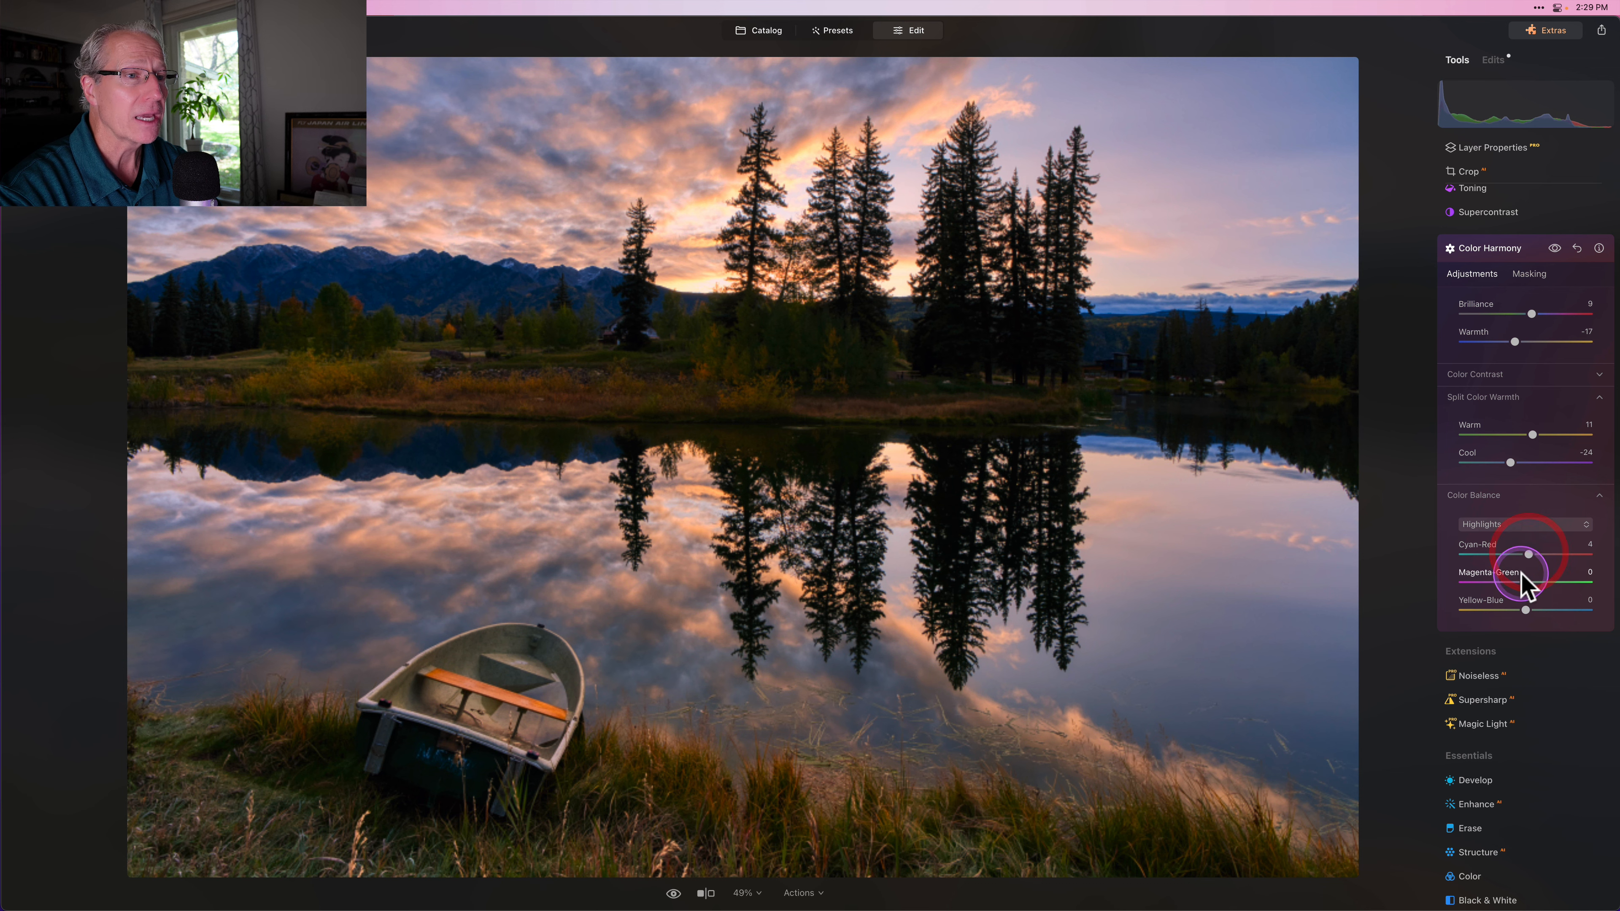
drag(1527, 582, 1520, 582)
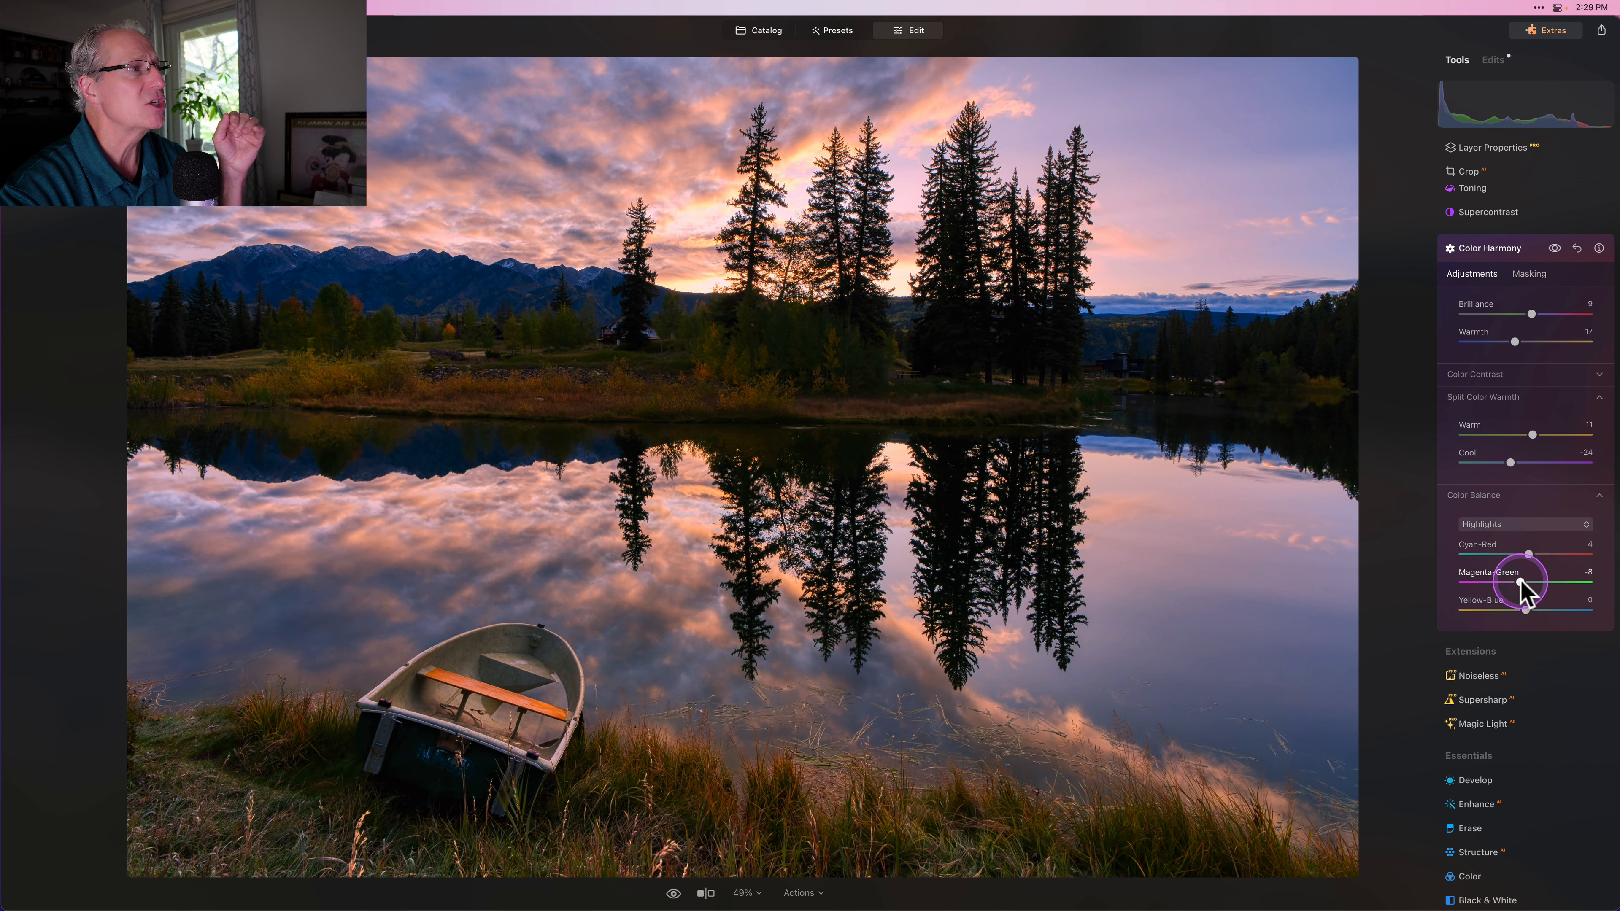
click(1554, 249)
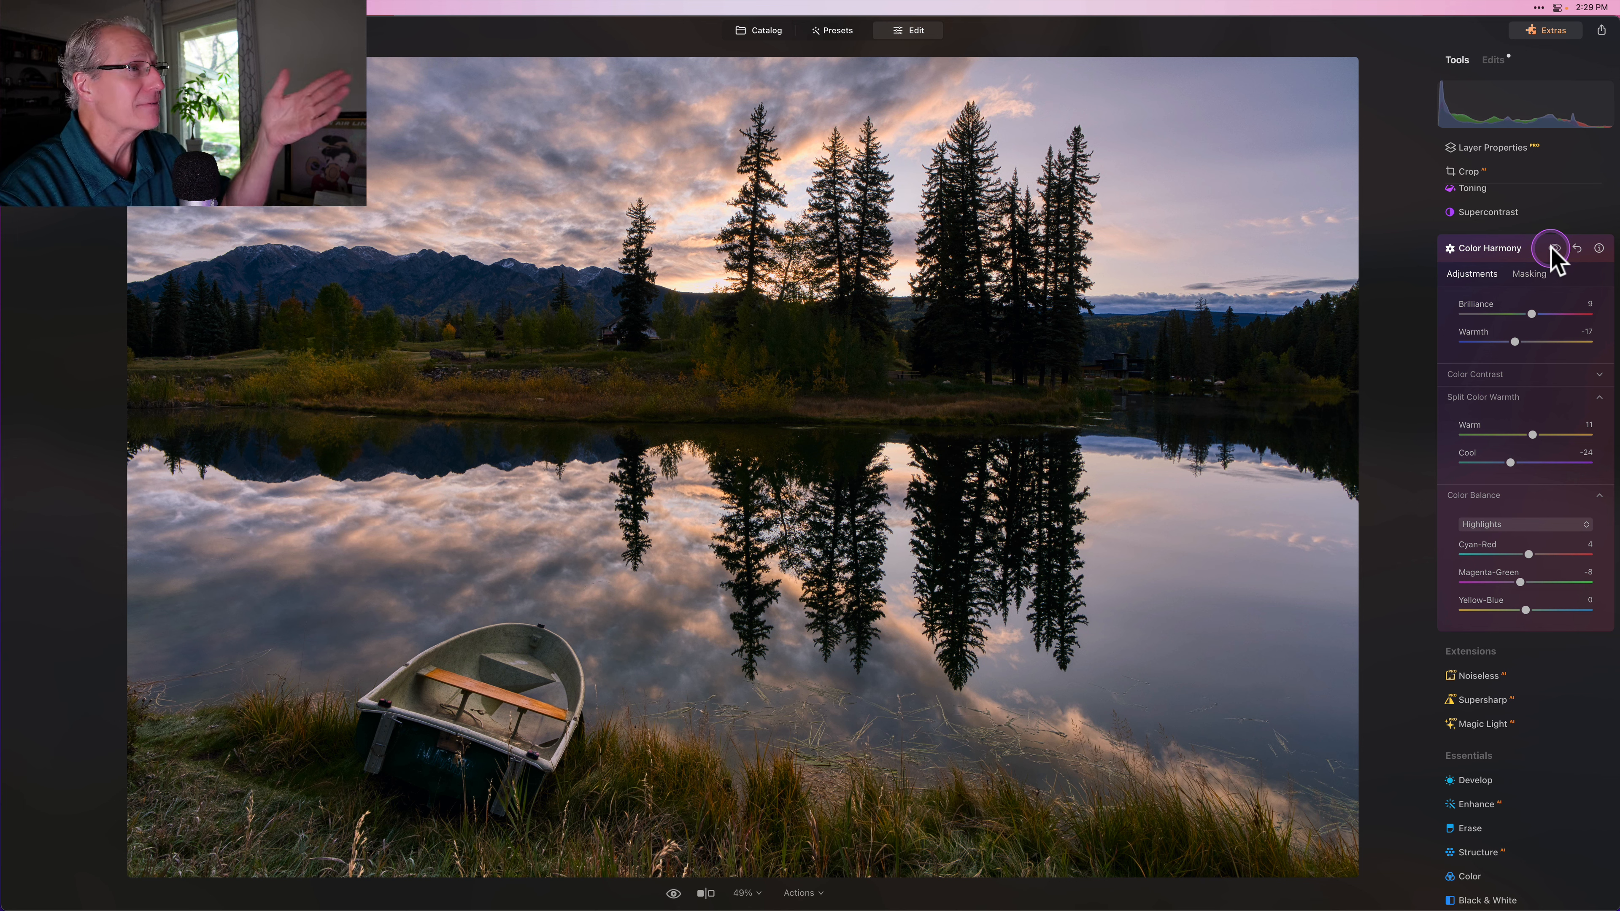
click(1554, 249)
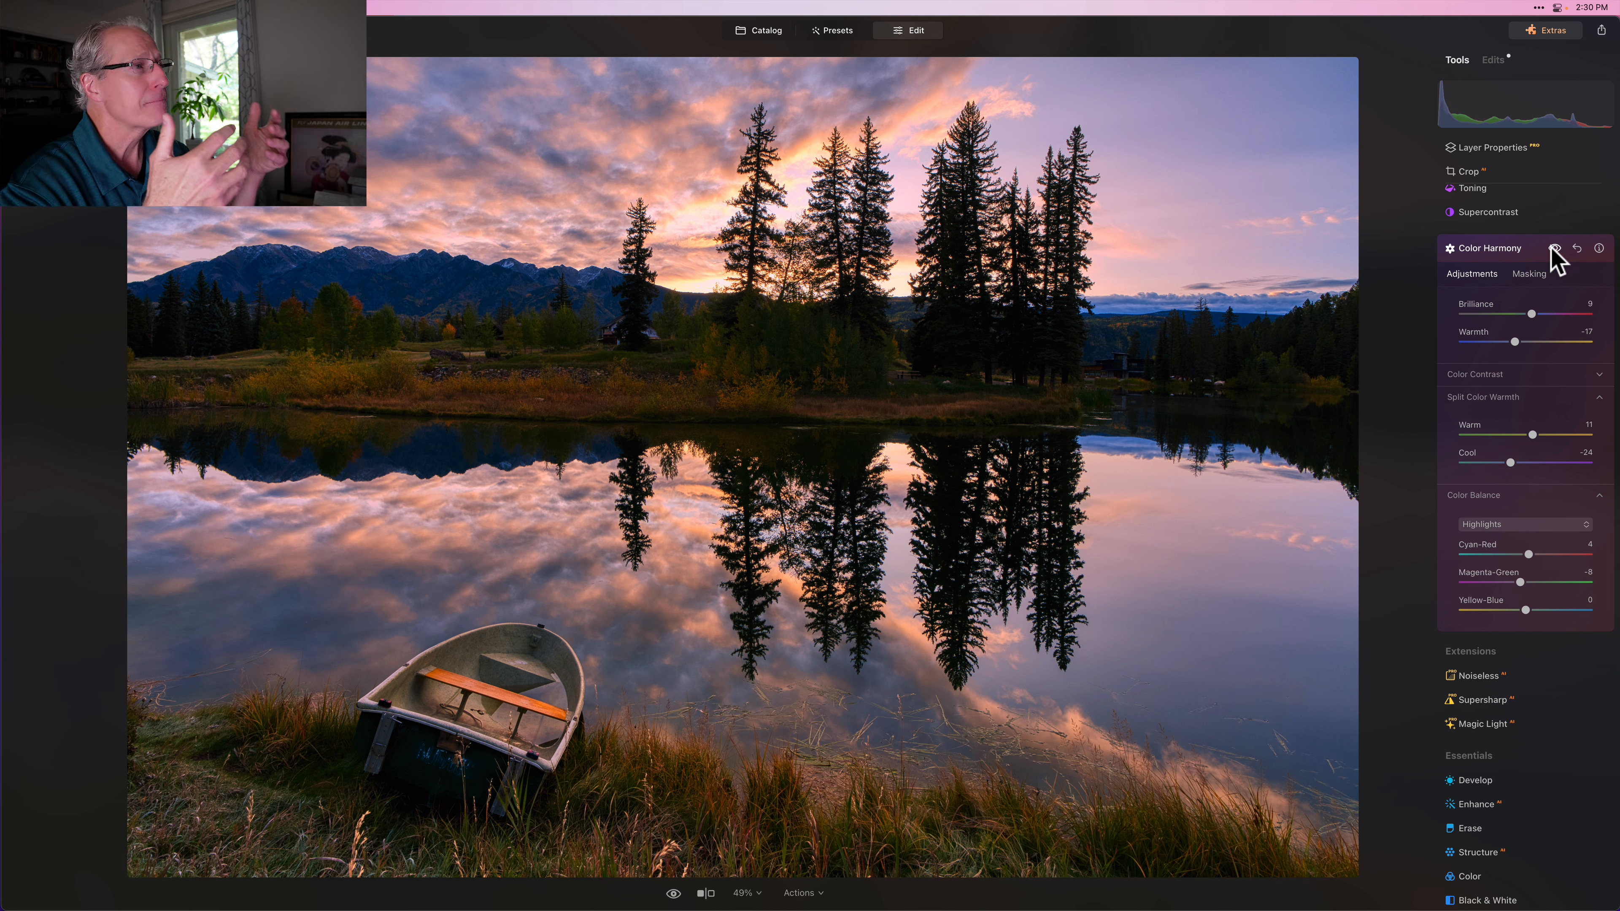
click(1522, 248)
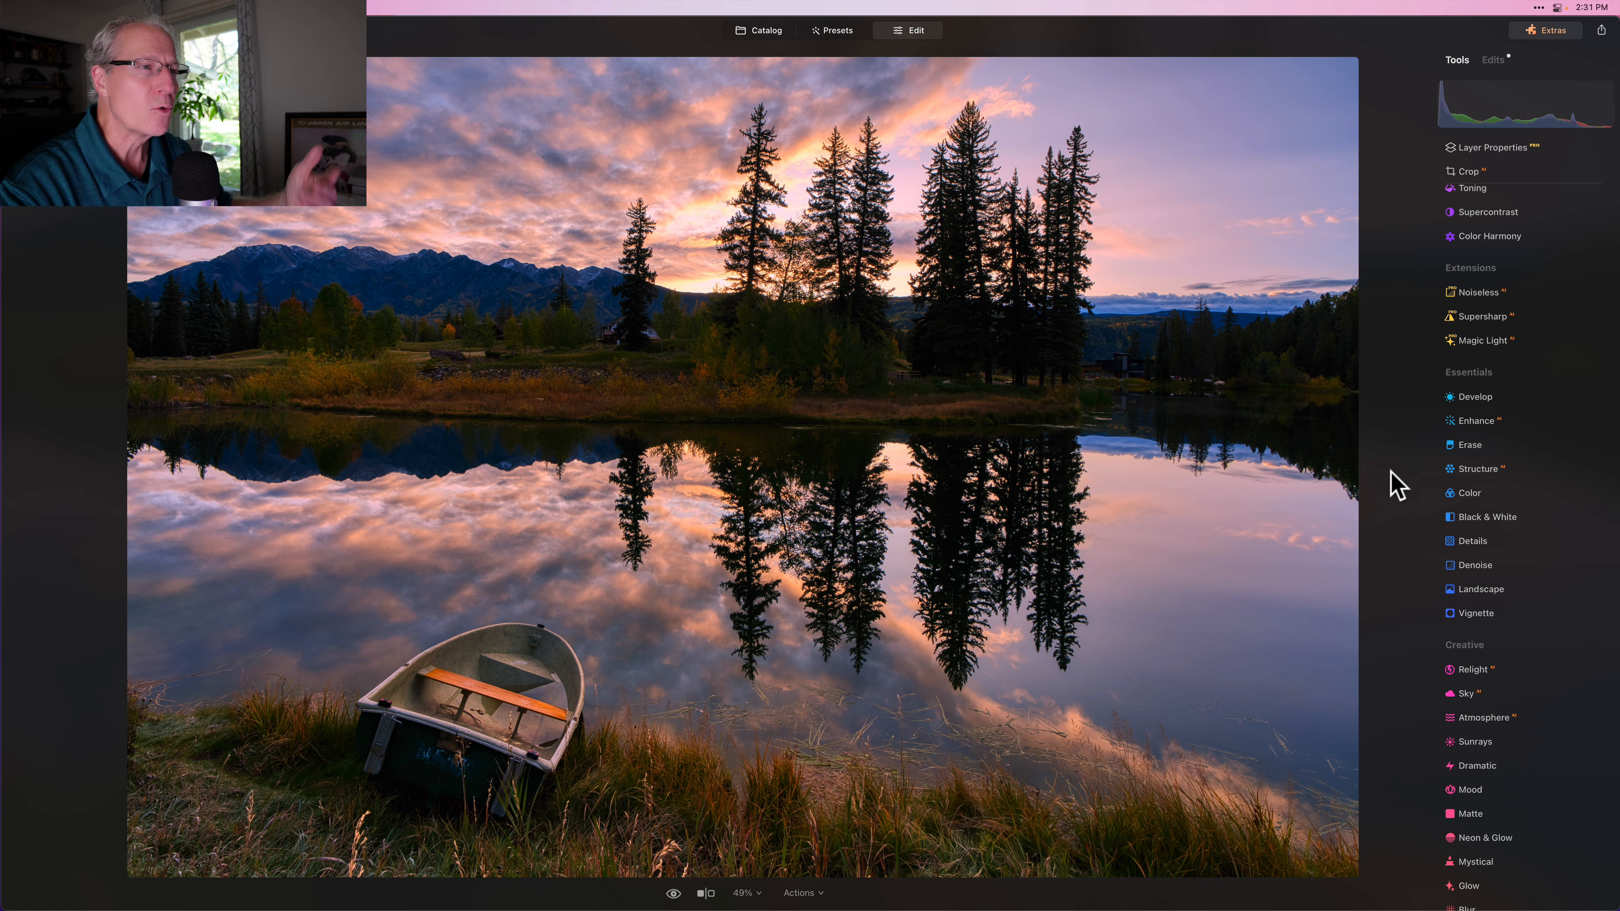
Step: Set the Accent value to 20 in the Enhance tool
click(1470, 422)
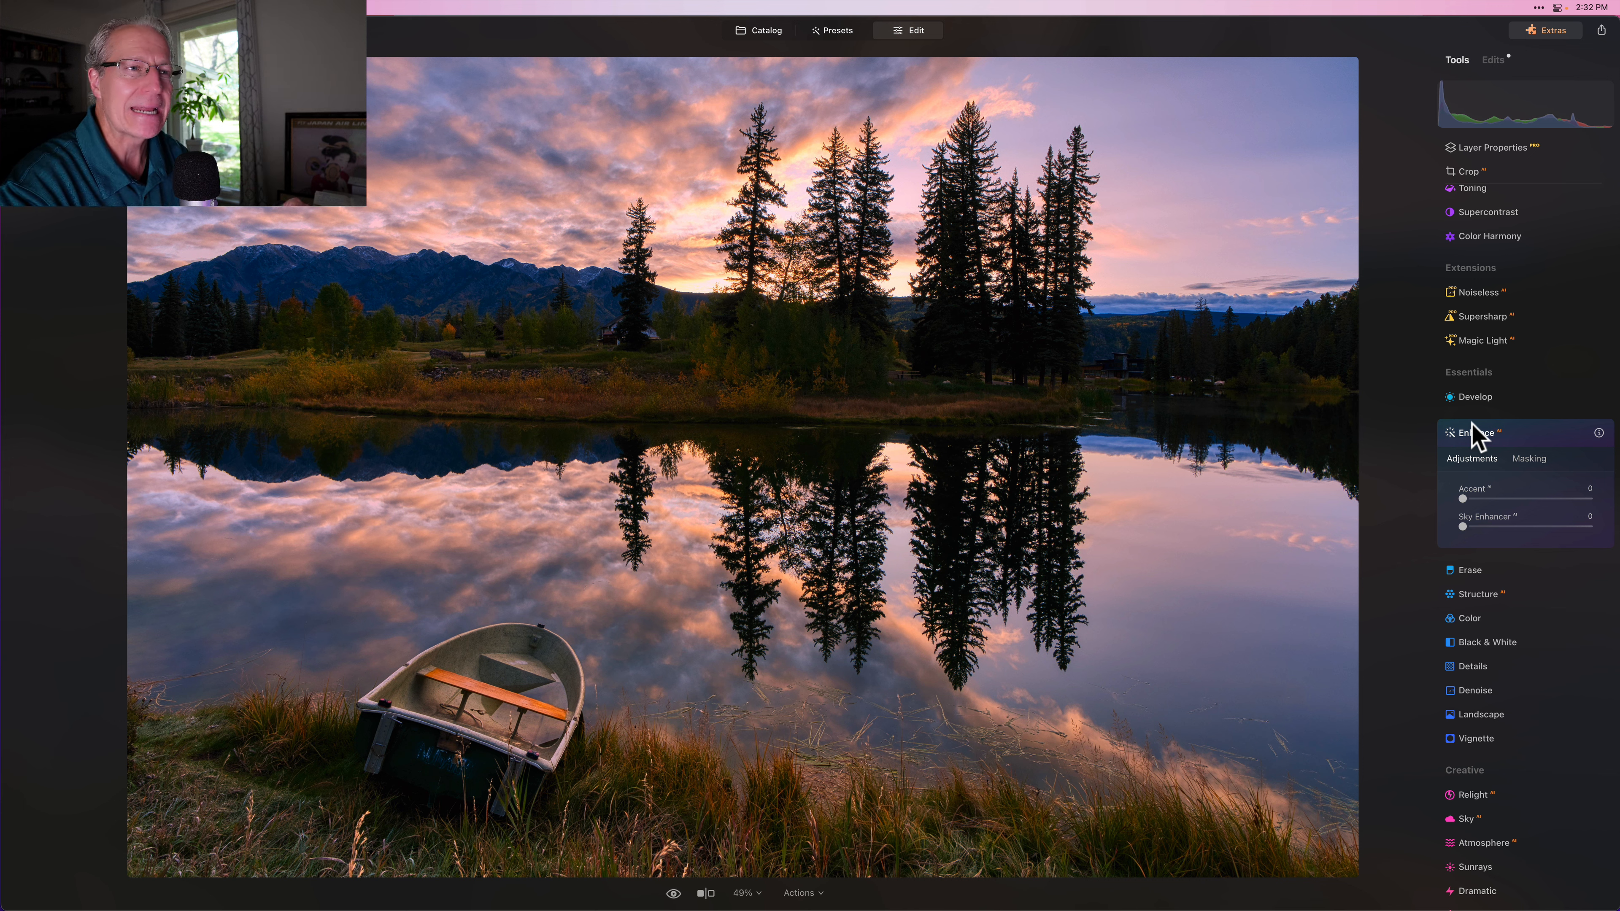
drag(1463, 498, 1496, 498)
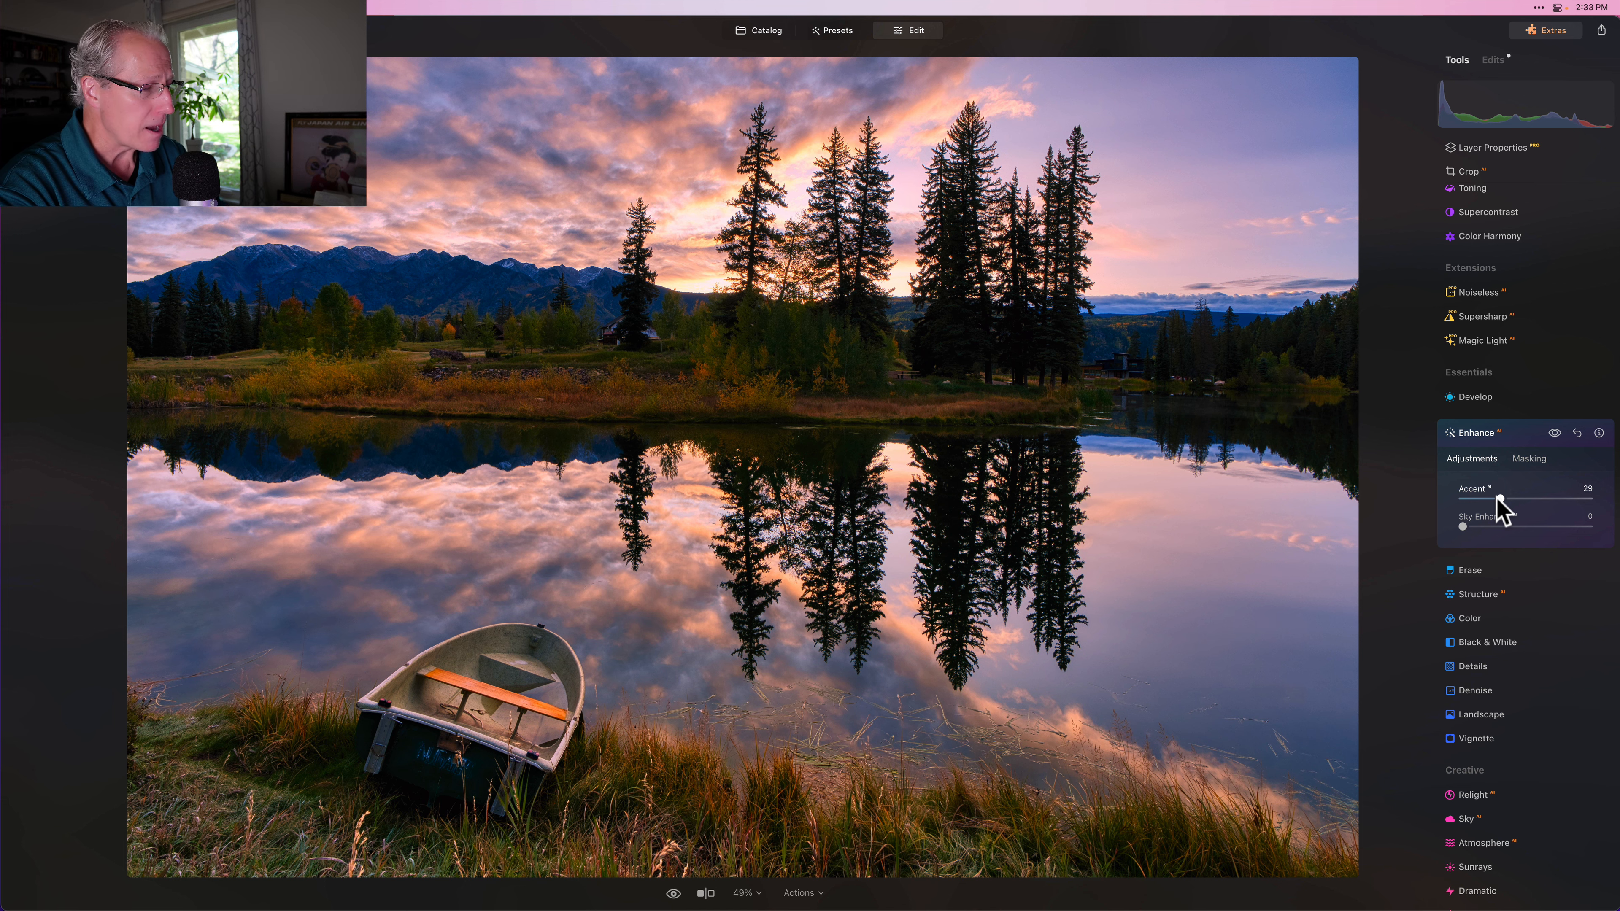
drag(1497, 498, 1484, 494)
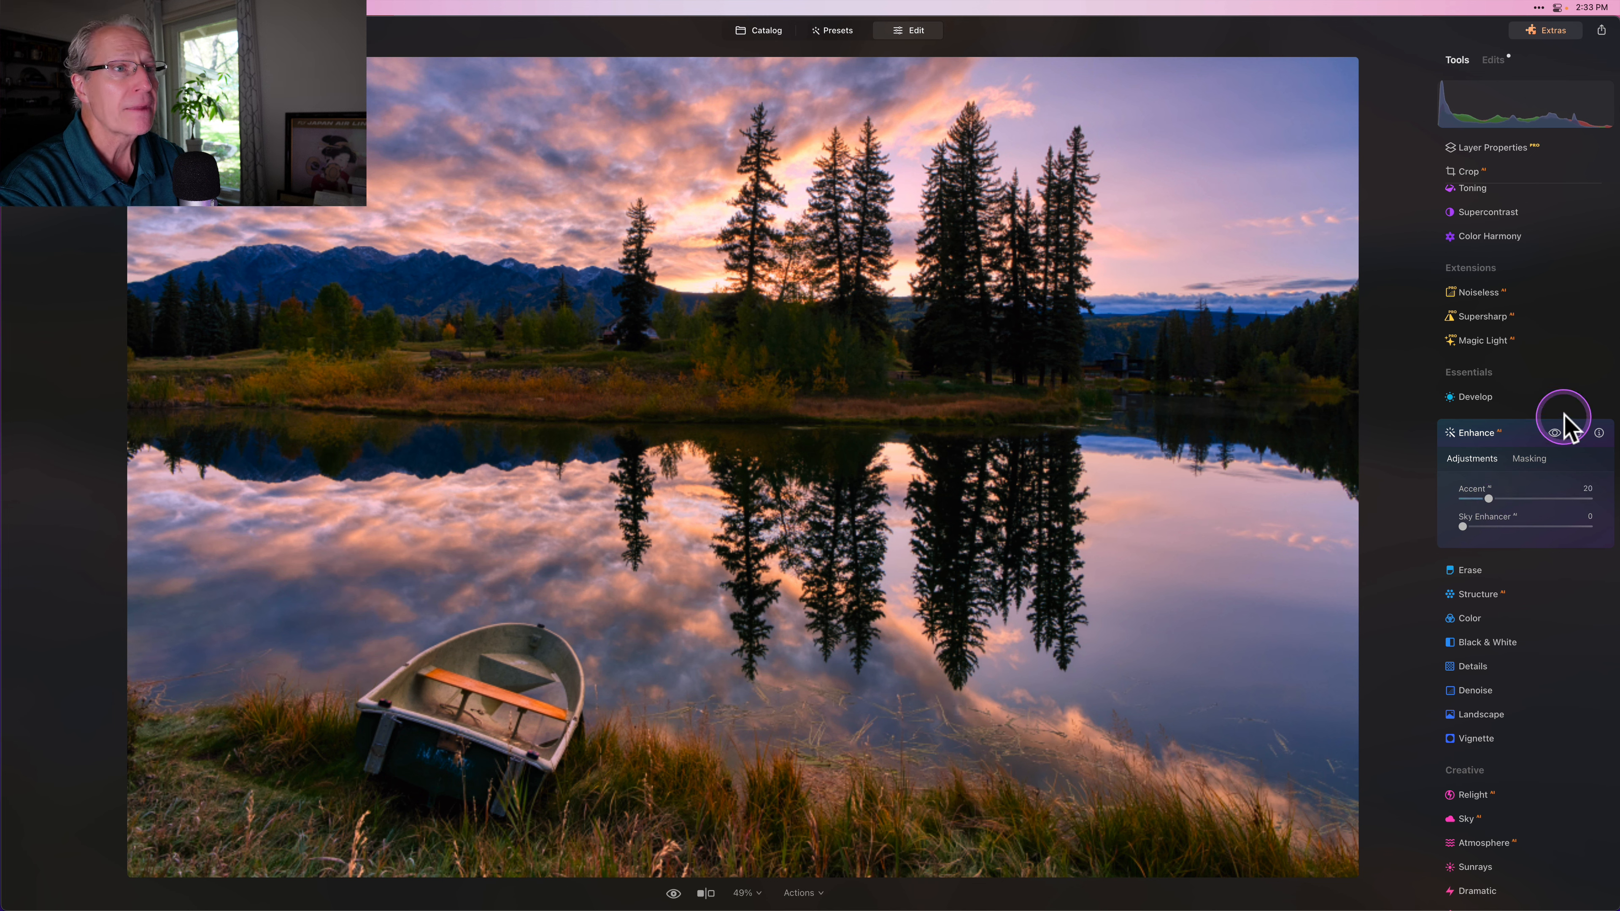
Step: Check the photo for clipping, set Highlights to -20 in the Develop tool, and compare the photo with and without the adjustment
click(1499, 396)
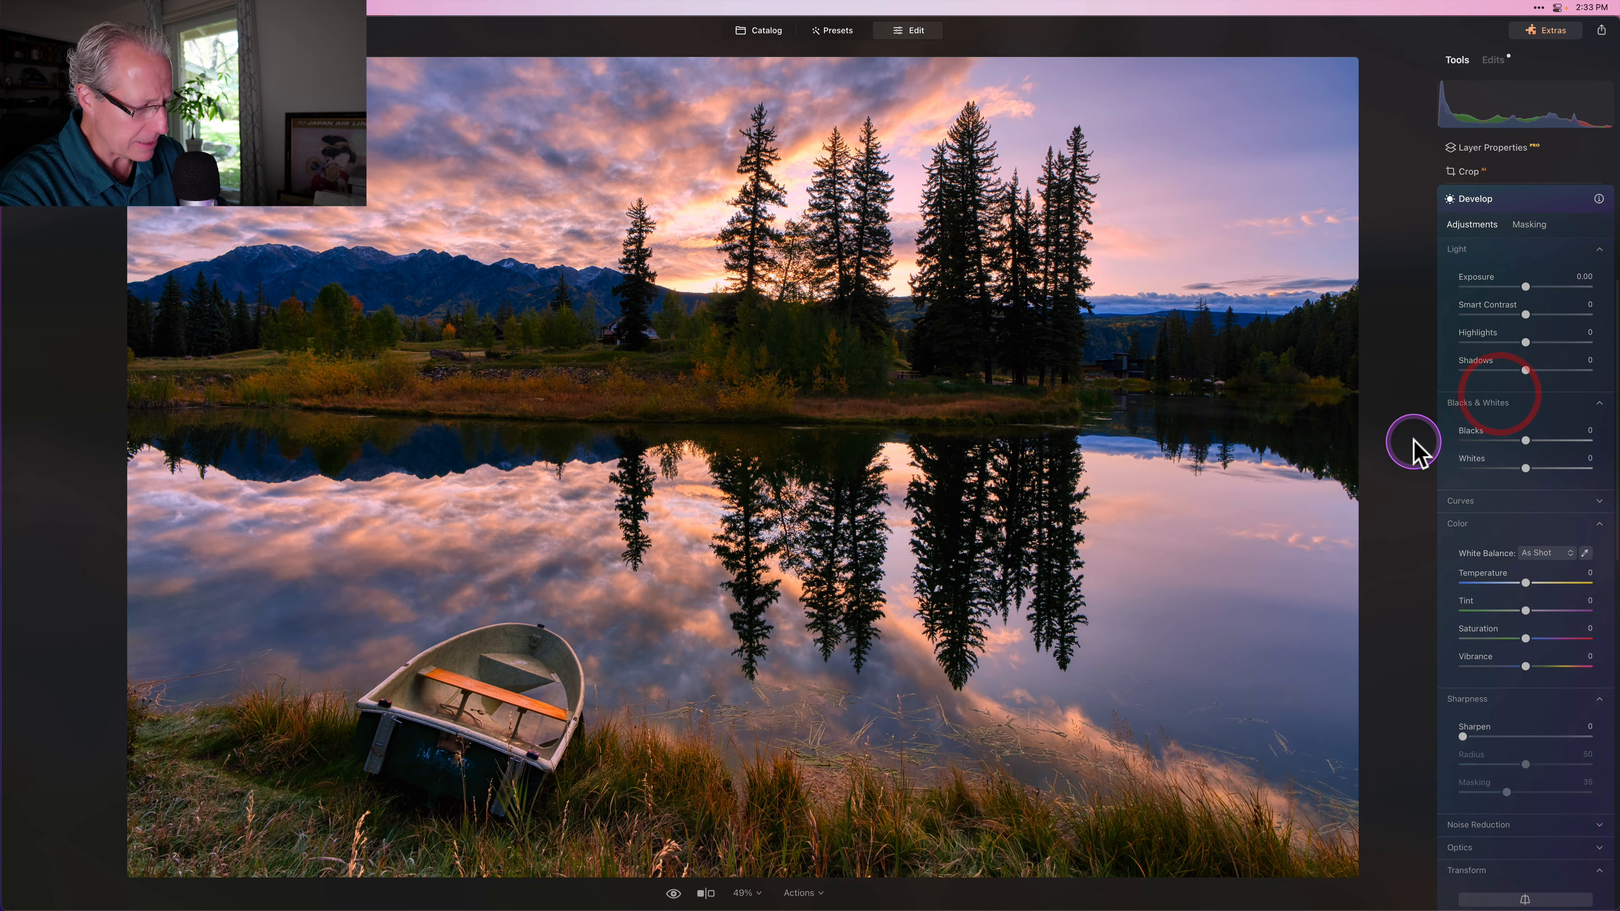
key(j)
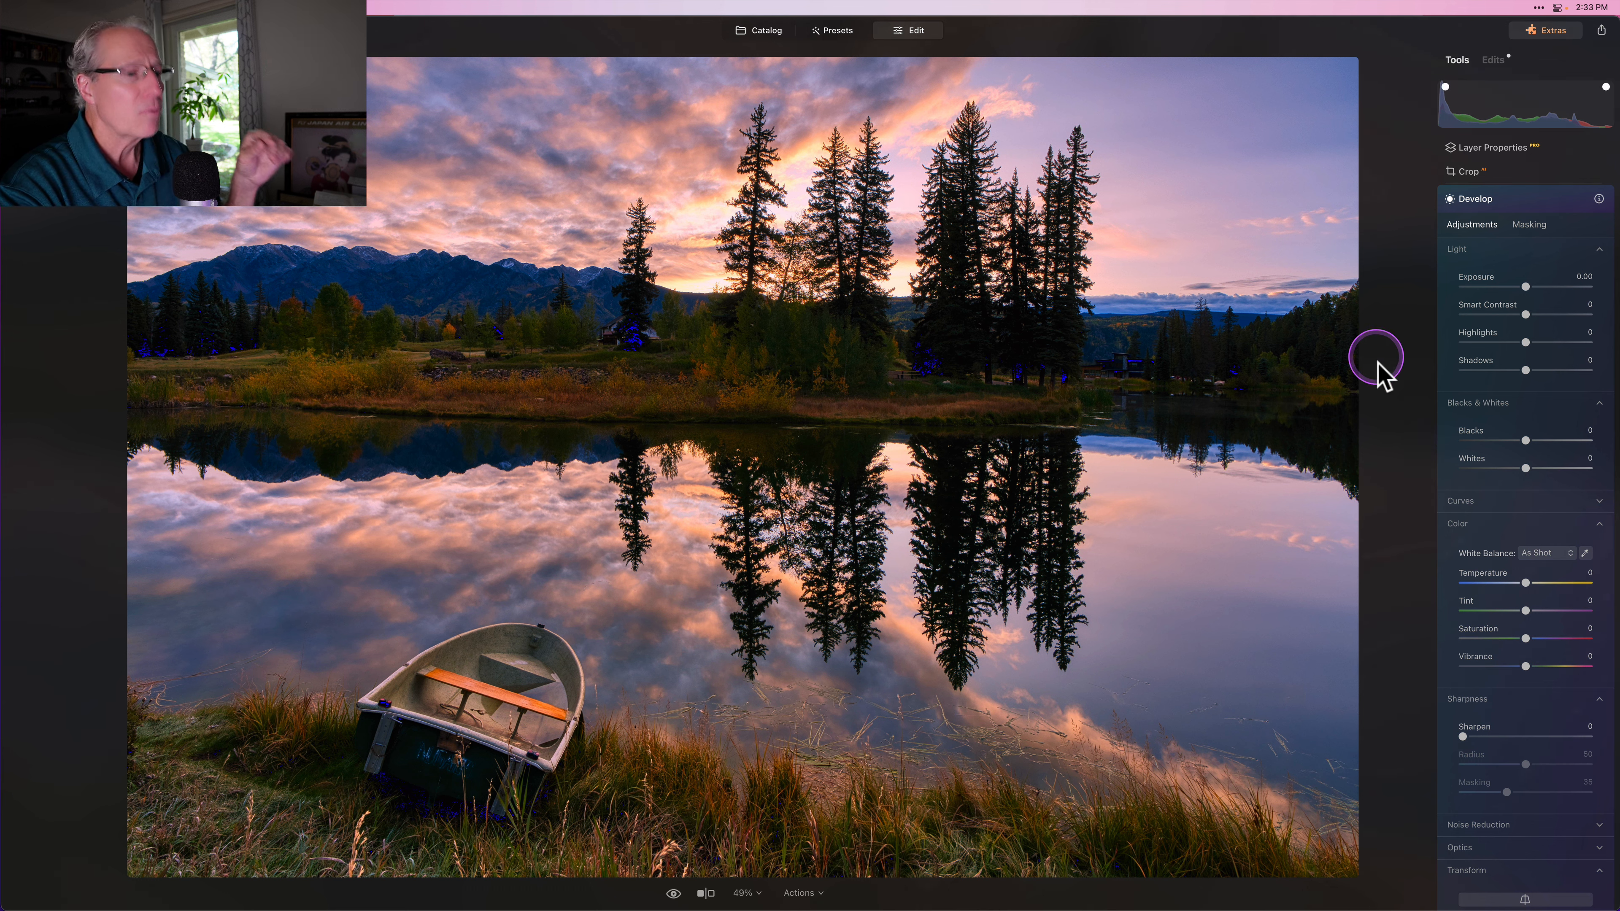
key(j)
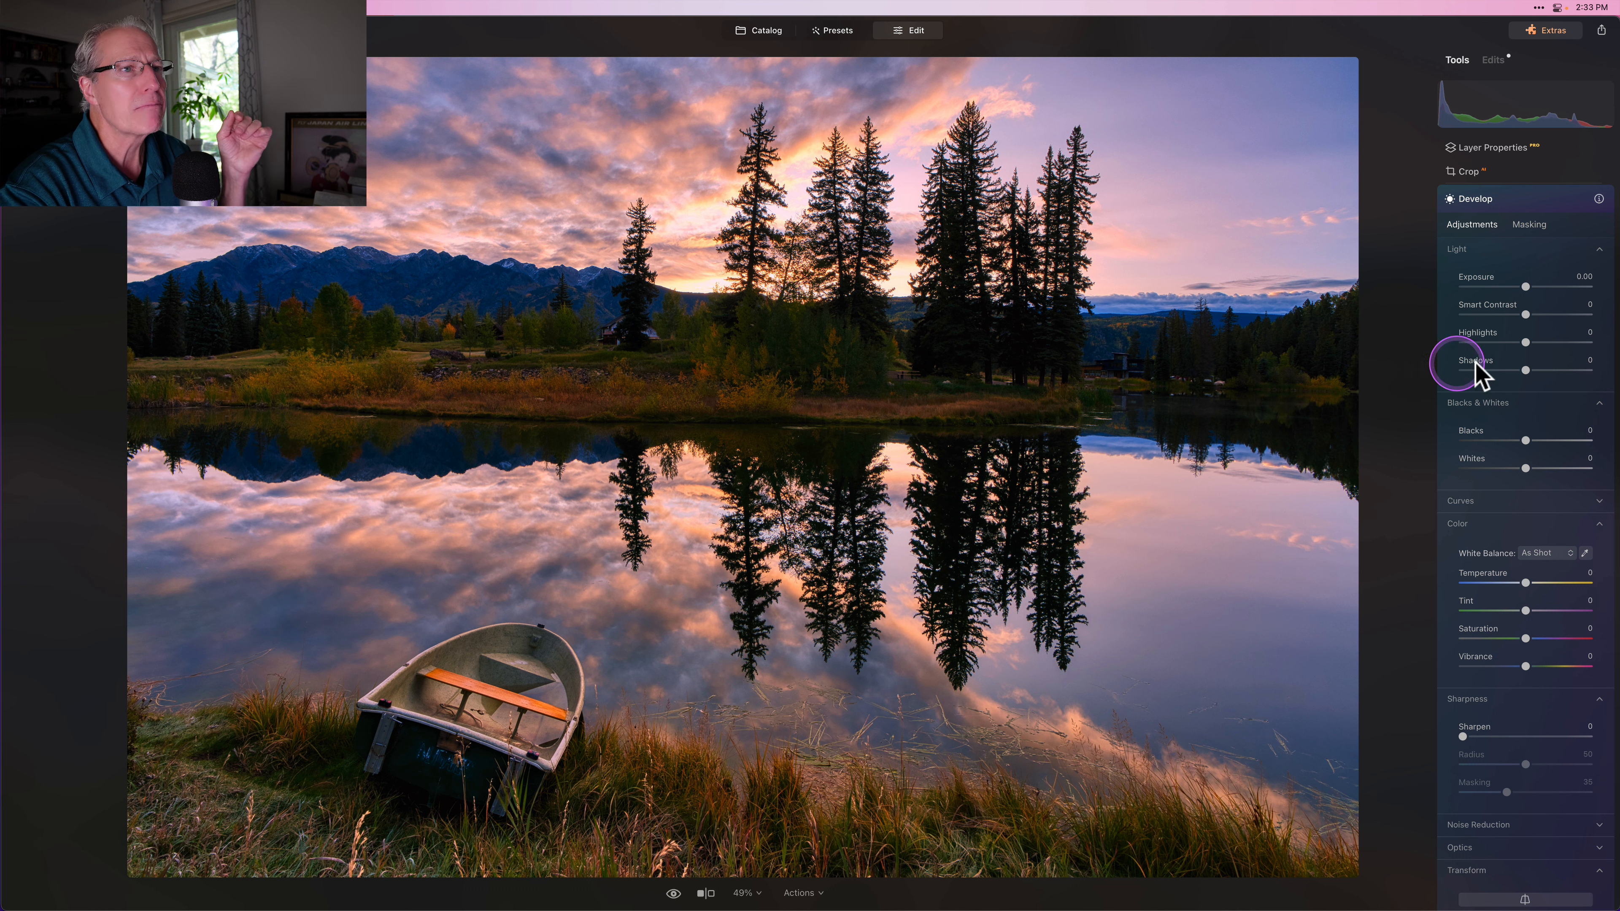
drag(1524, 345, 1513, 345)
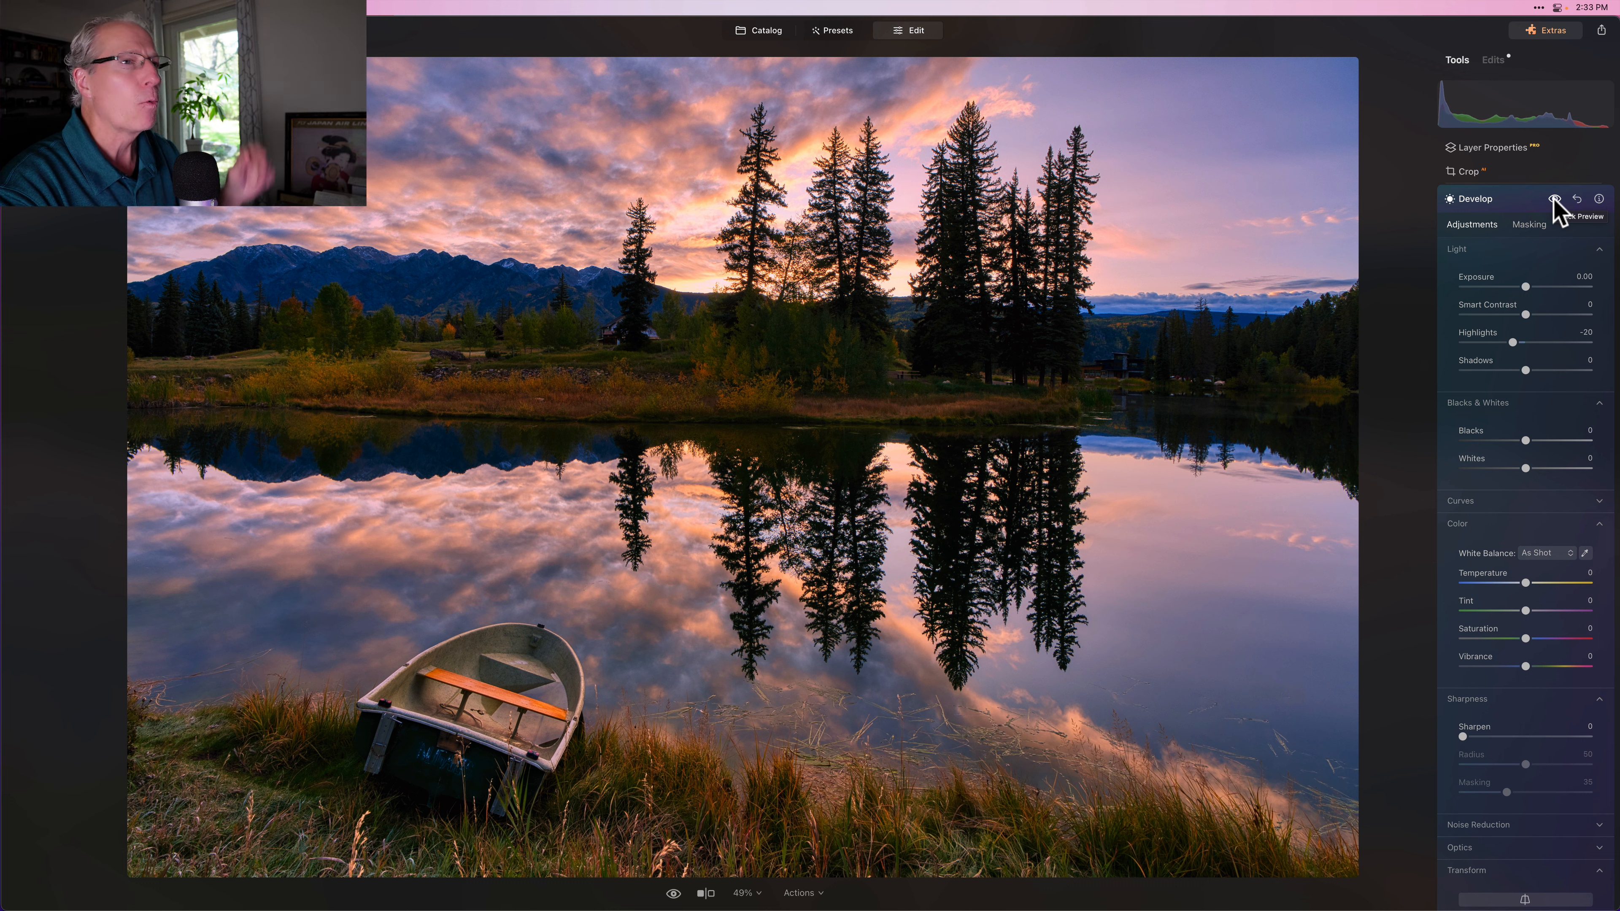
click(1554, 200)
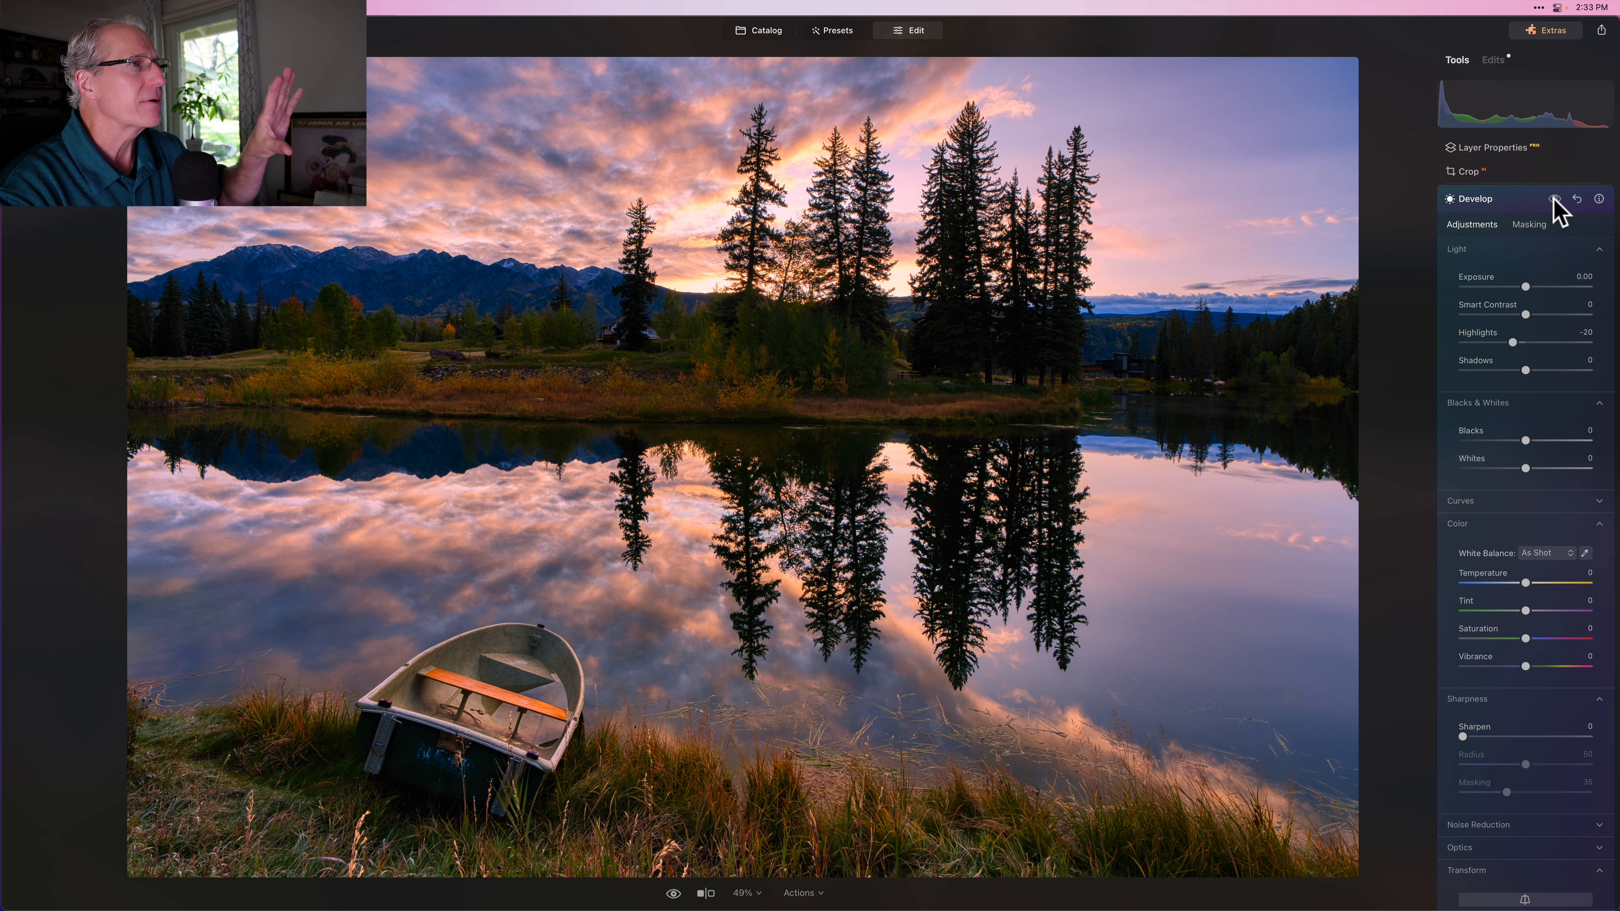
click(1554, 199)
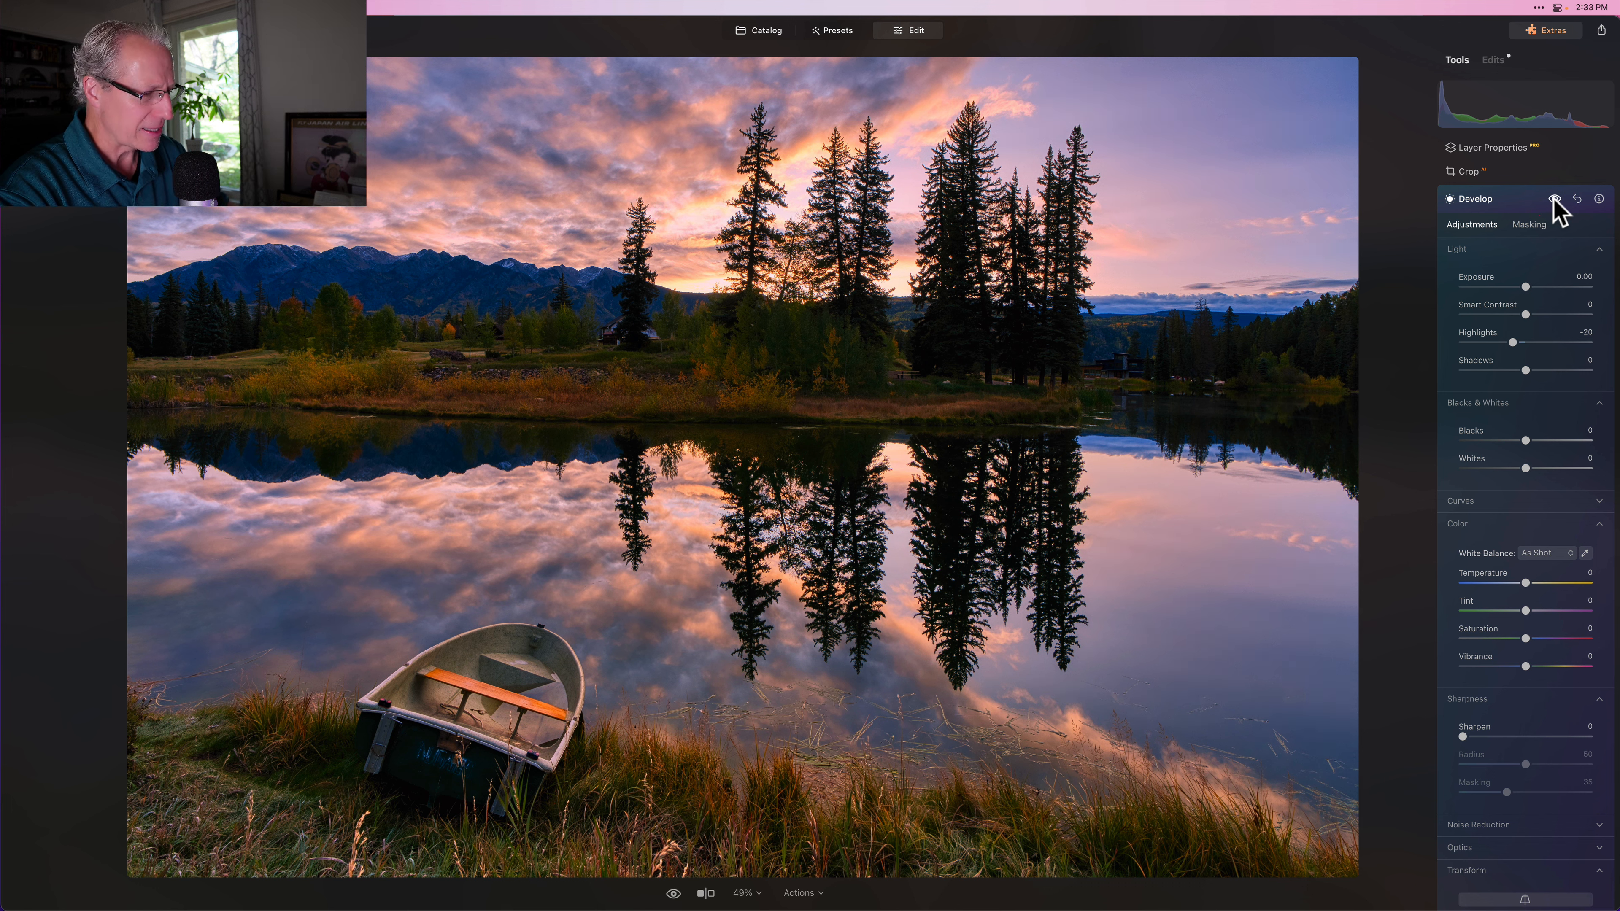
click(1518, 196)
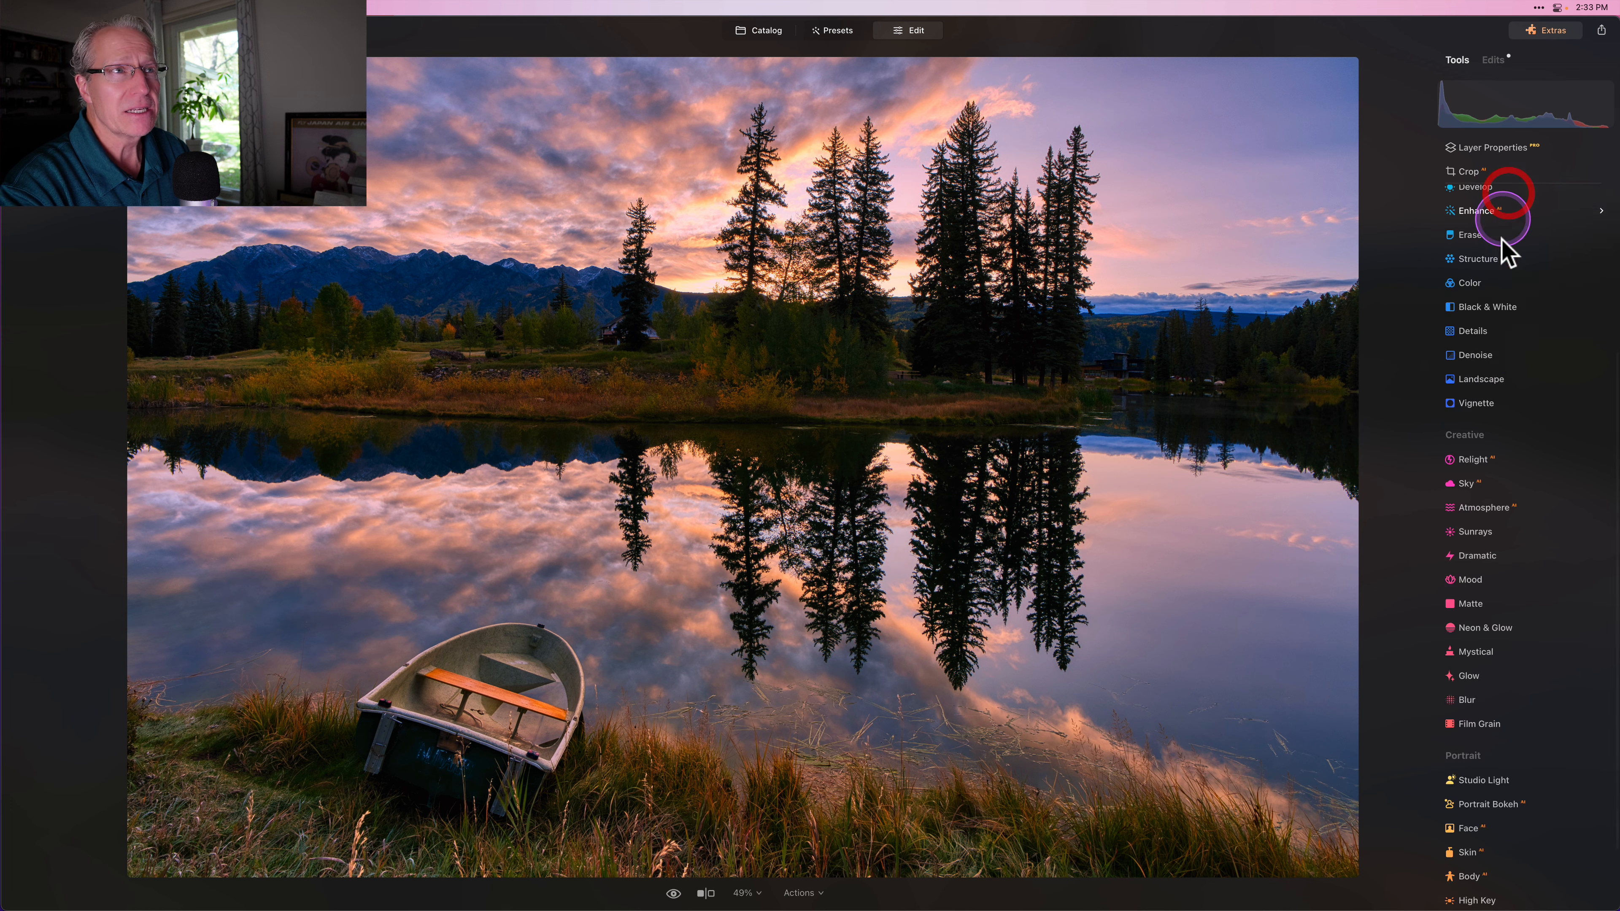
Step: Add a vignette with Amount -37, Size 30, Roundness 100 and Feather 100
click(1480, 404)
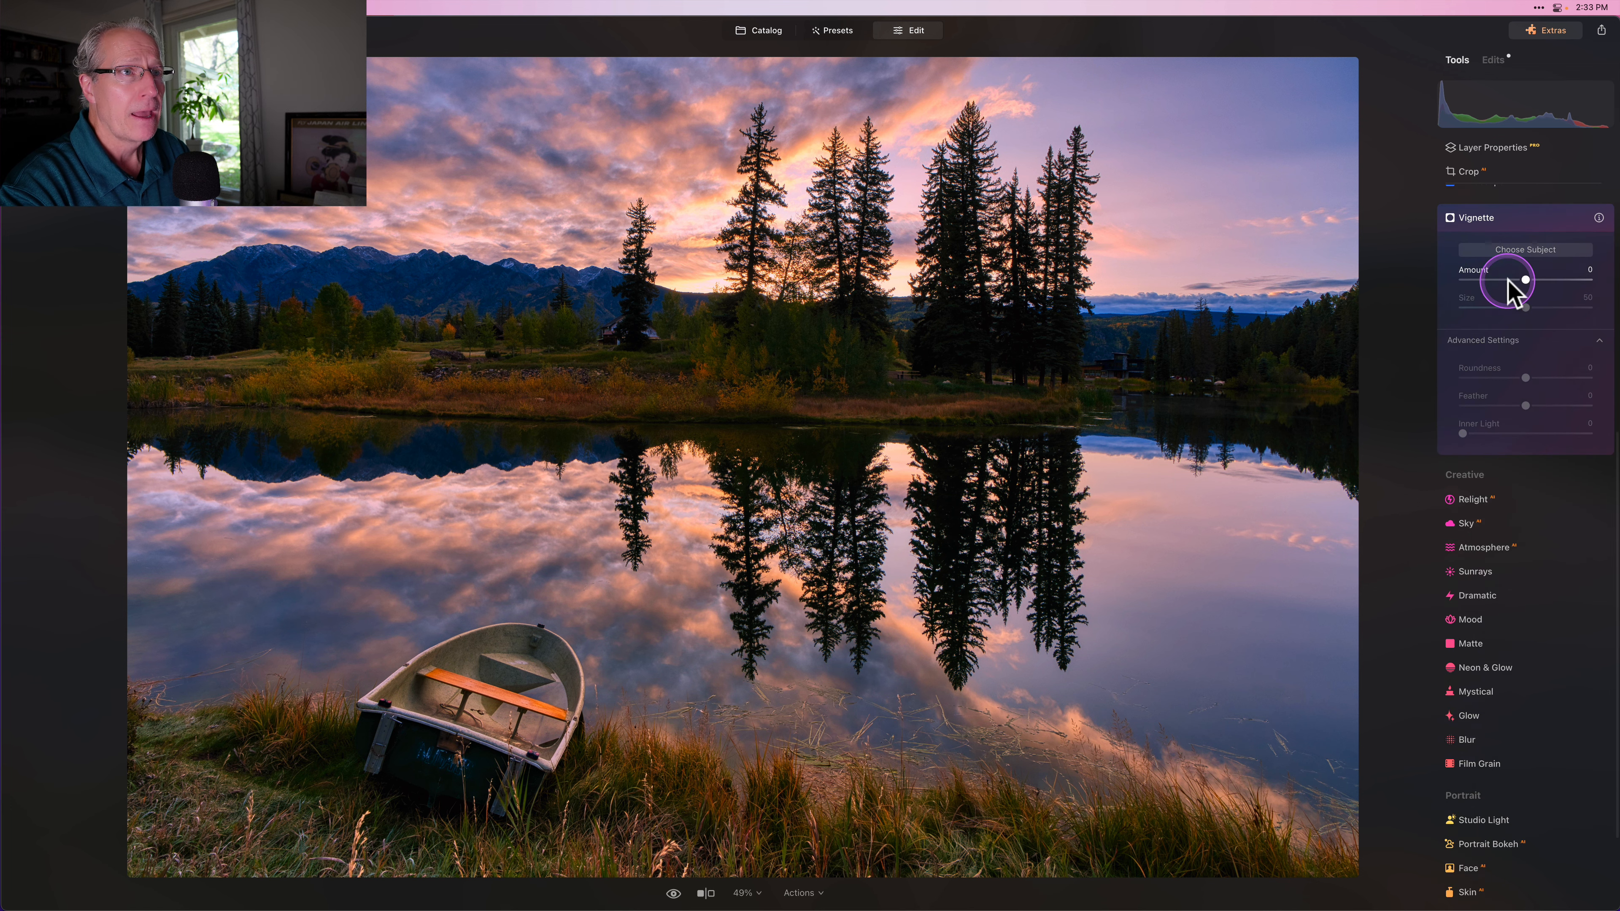
click(1503, 279)
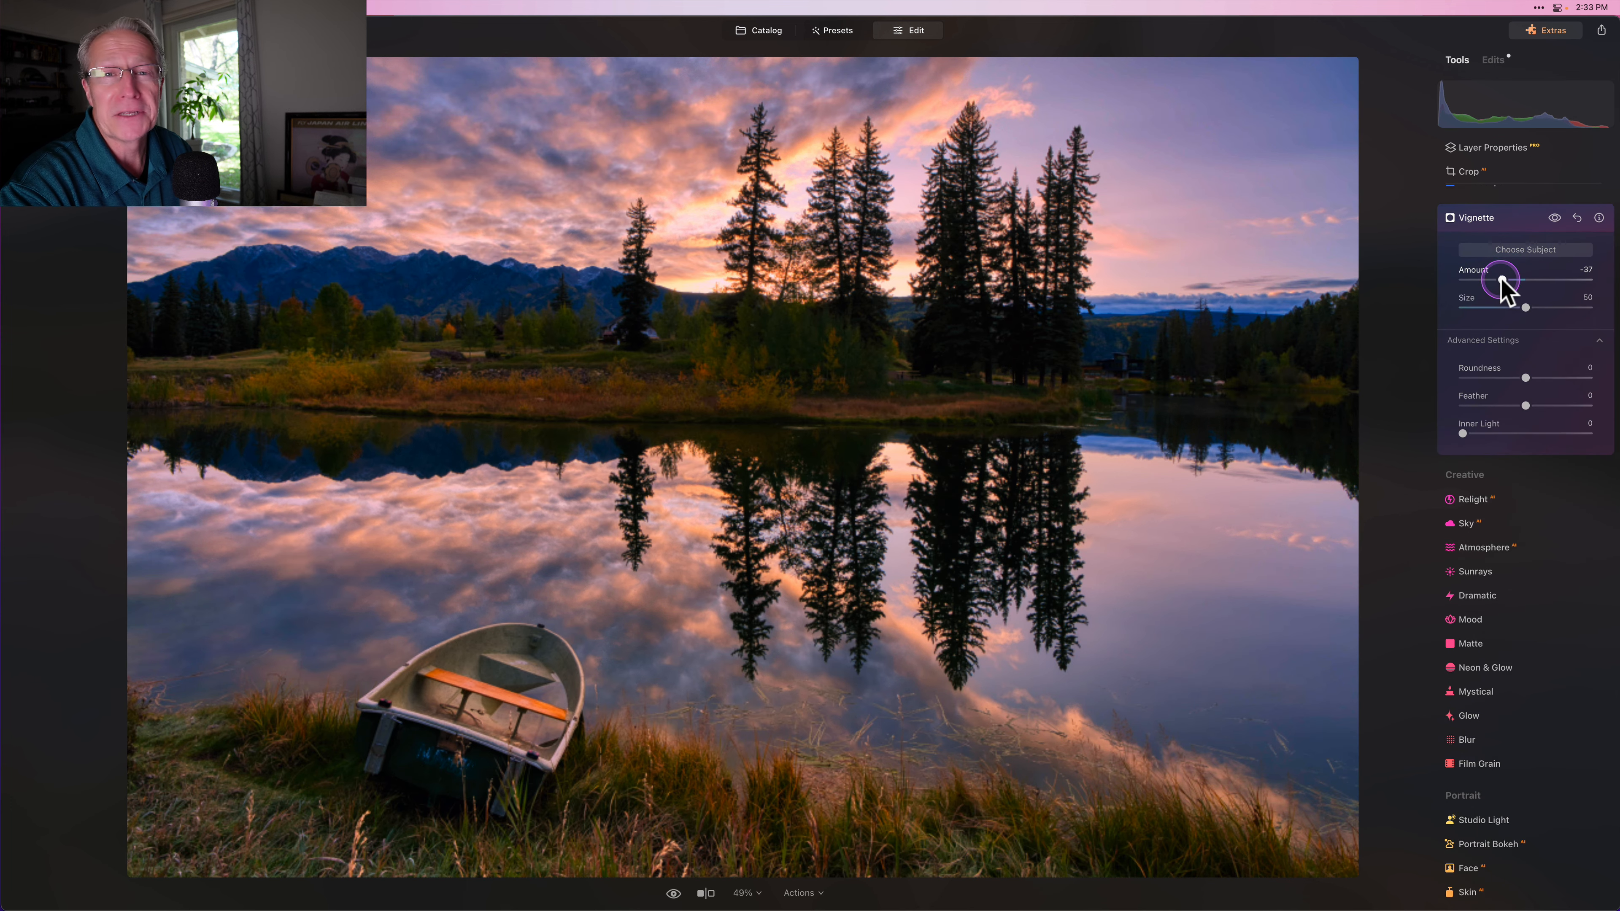
click(1504, 307)
click(1502, 308)
click(1527, 378)
drag(1549, 375, 1616, 377)
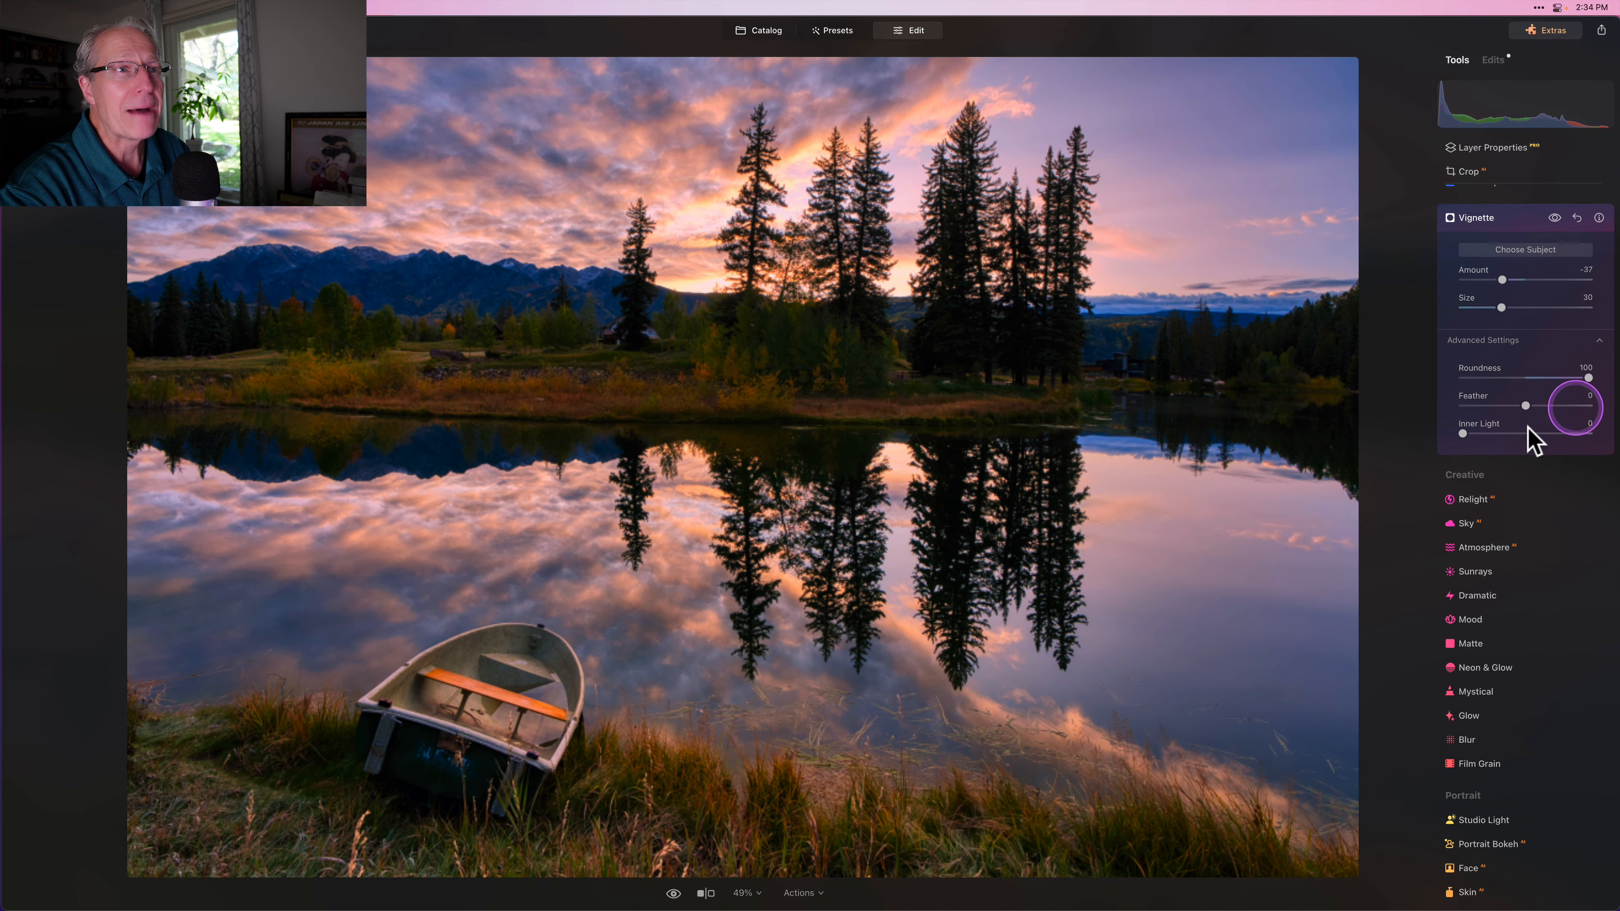
drag(1527, 406, 1617, 406)
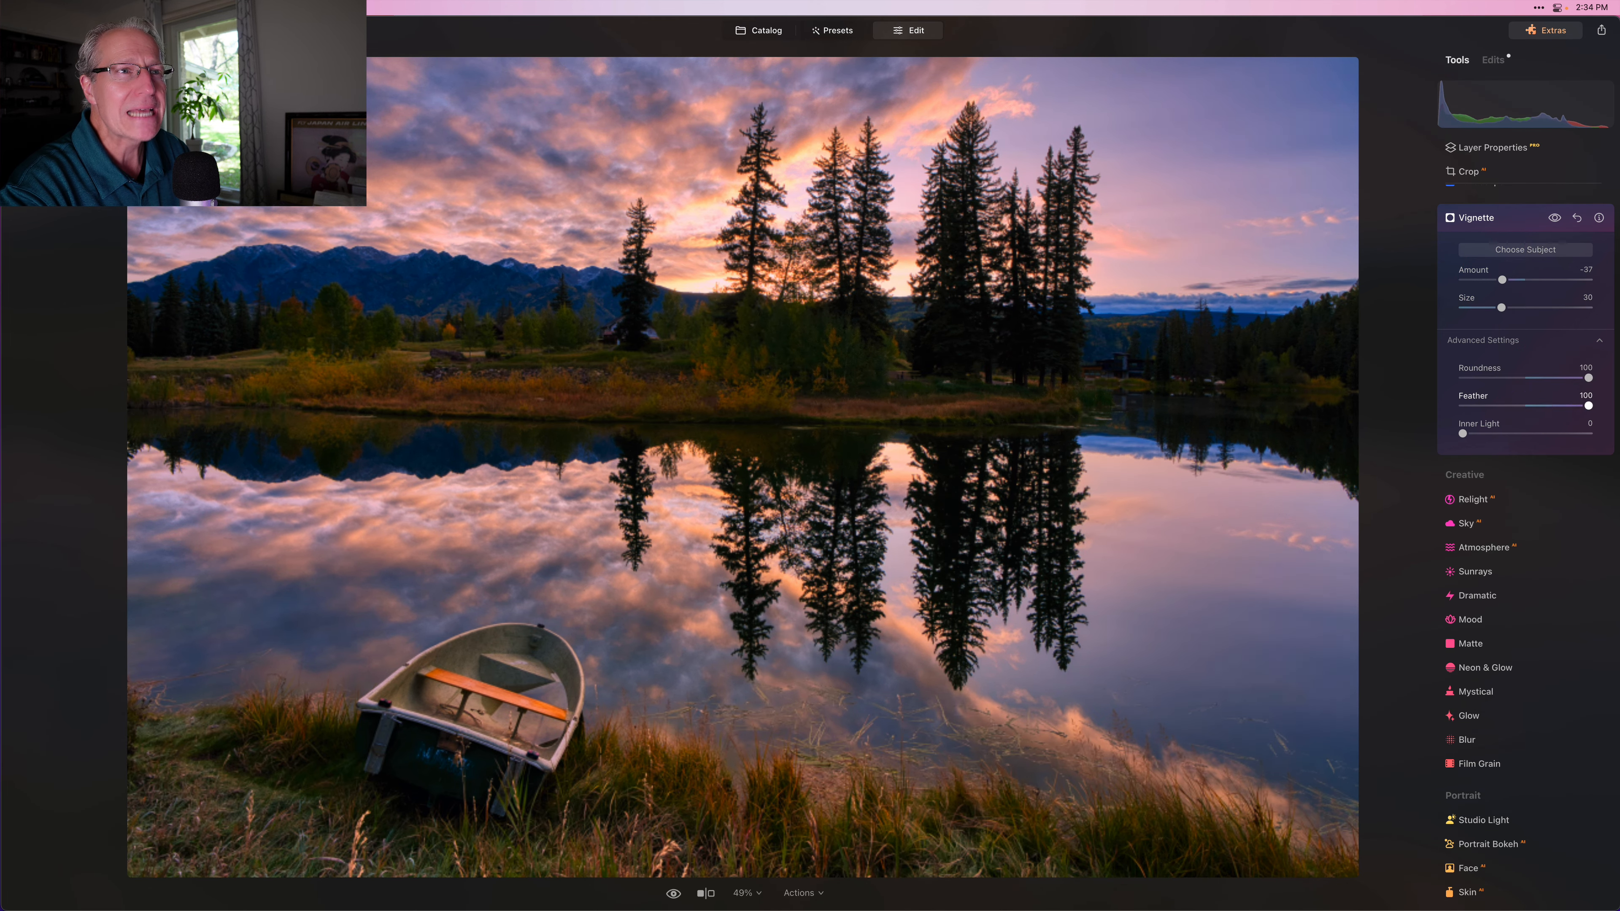
Step: Set the vignette's Inner Light to 15 and compare the photo with and without the vignette
click(1483, 434)
drag(1483, 433, 1481, 432)
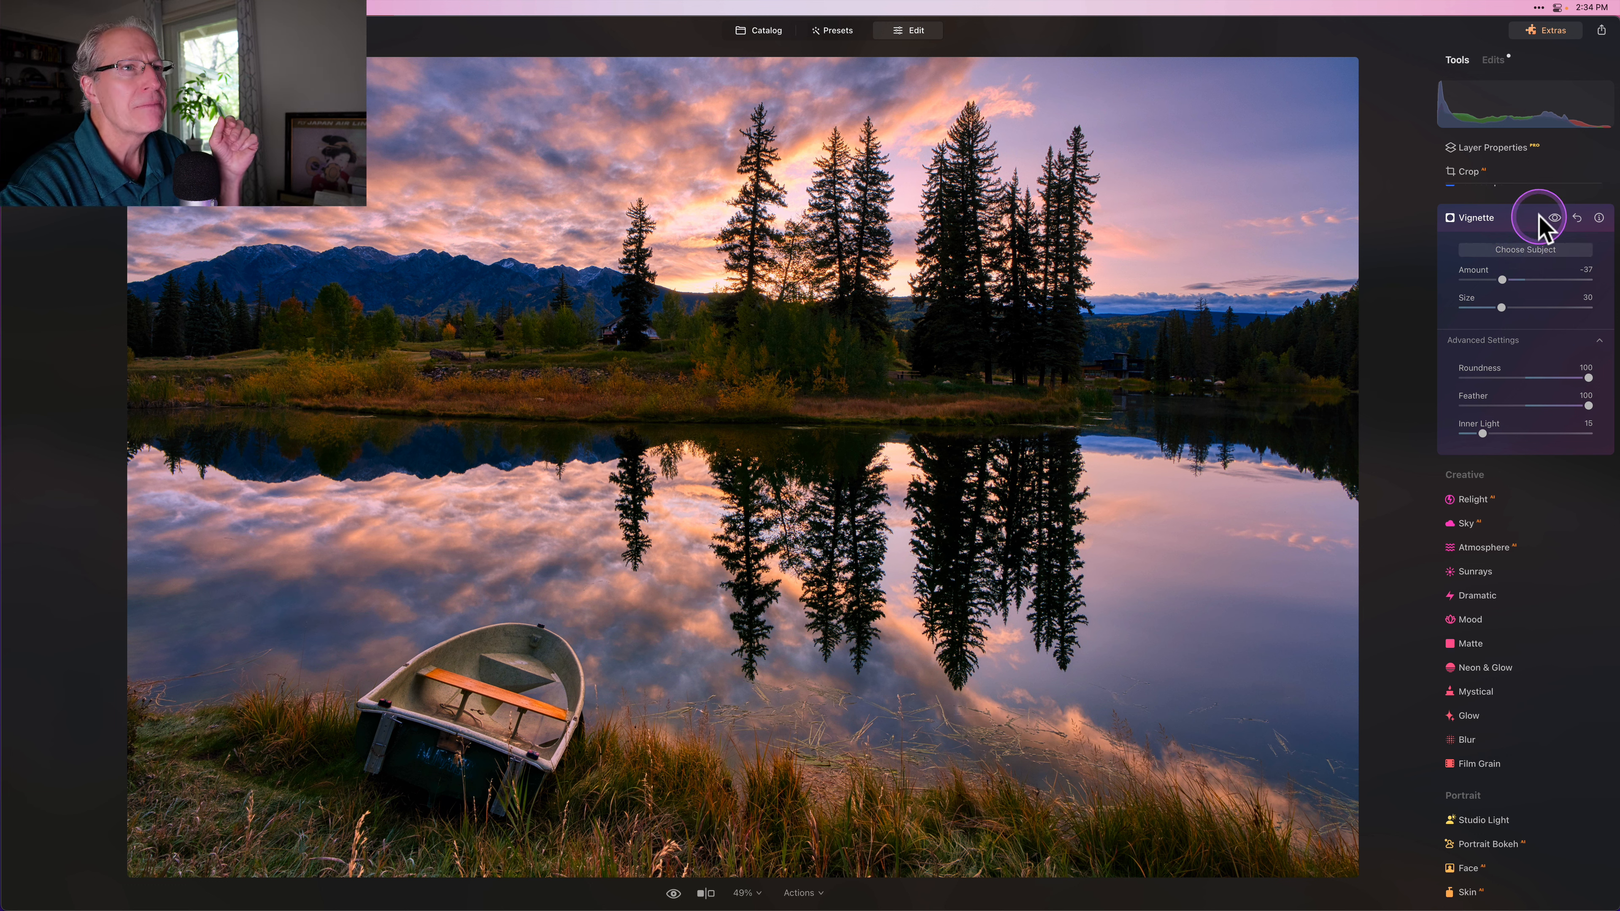
click(1555, 218)
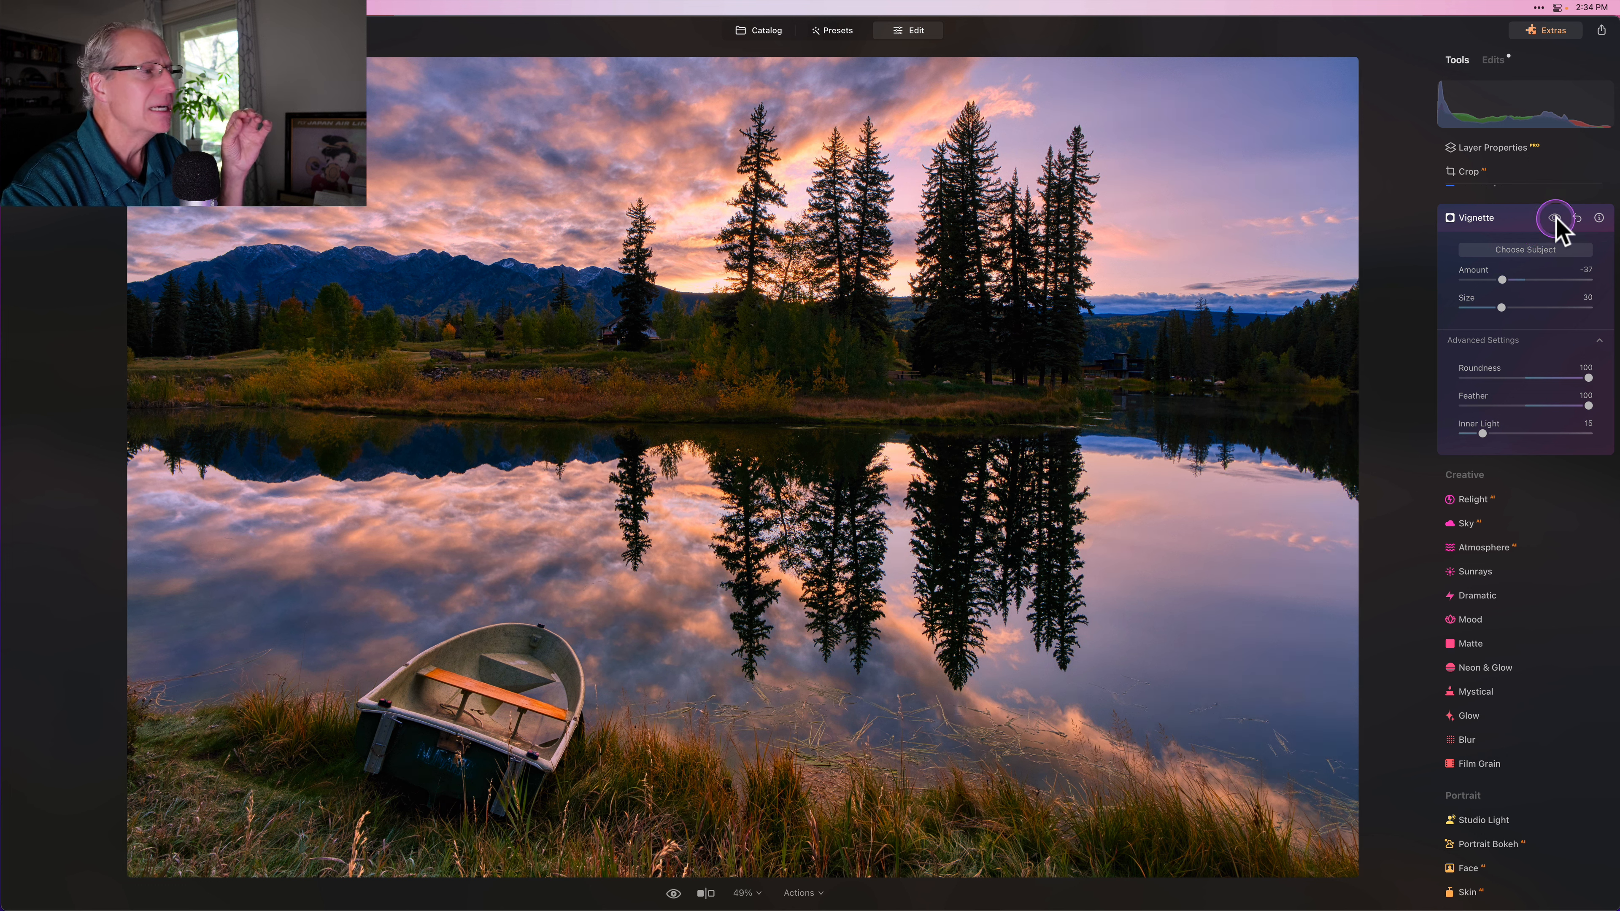
click(1478, 220)
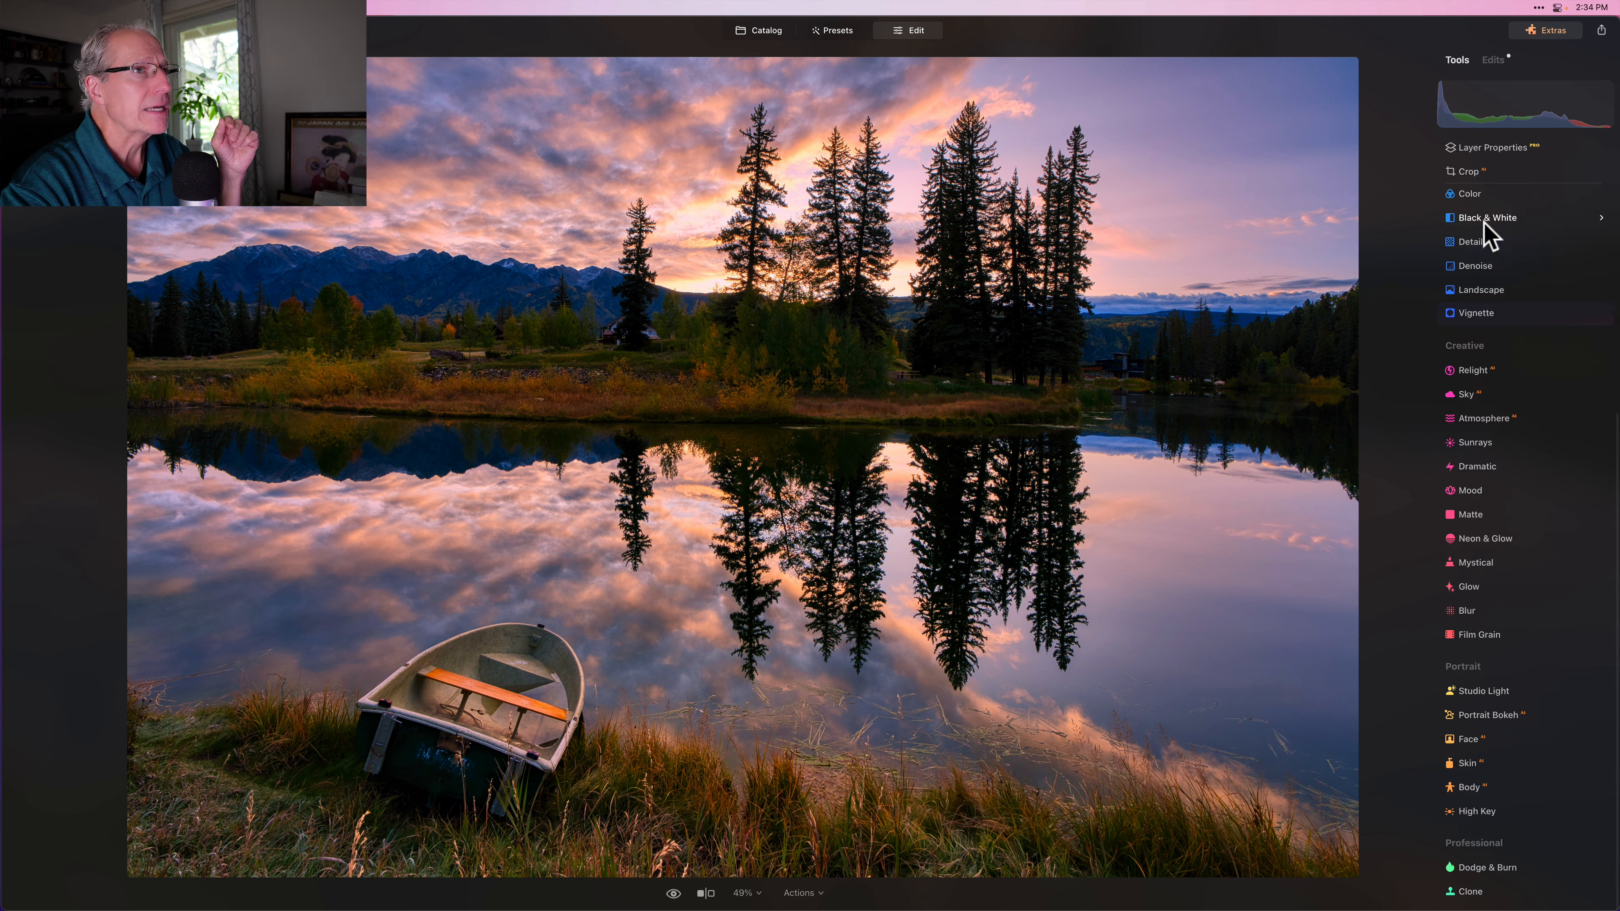
Step: Compare the edited photo with the unedited original
click(1413, 312)
key(backslash)
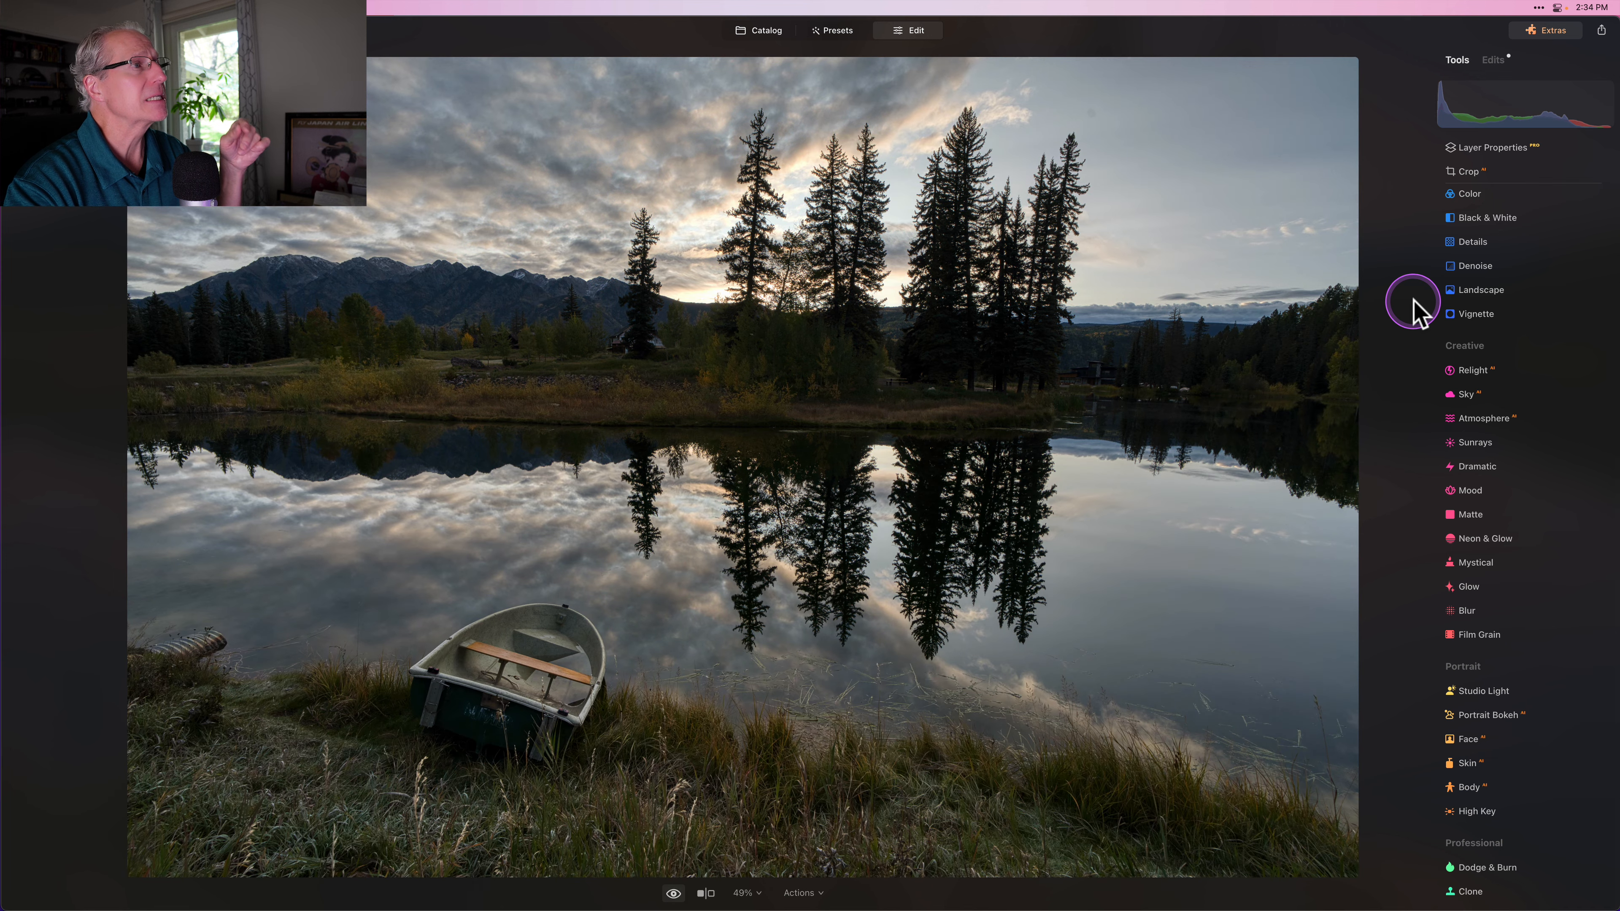
key(backslash)
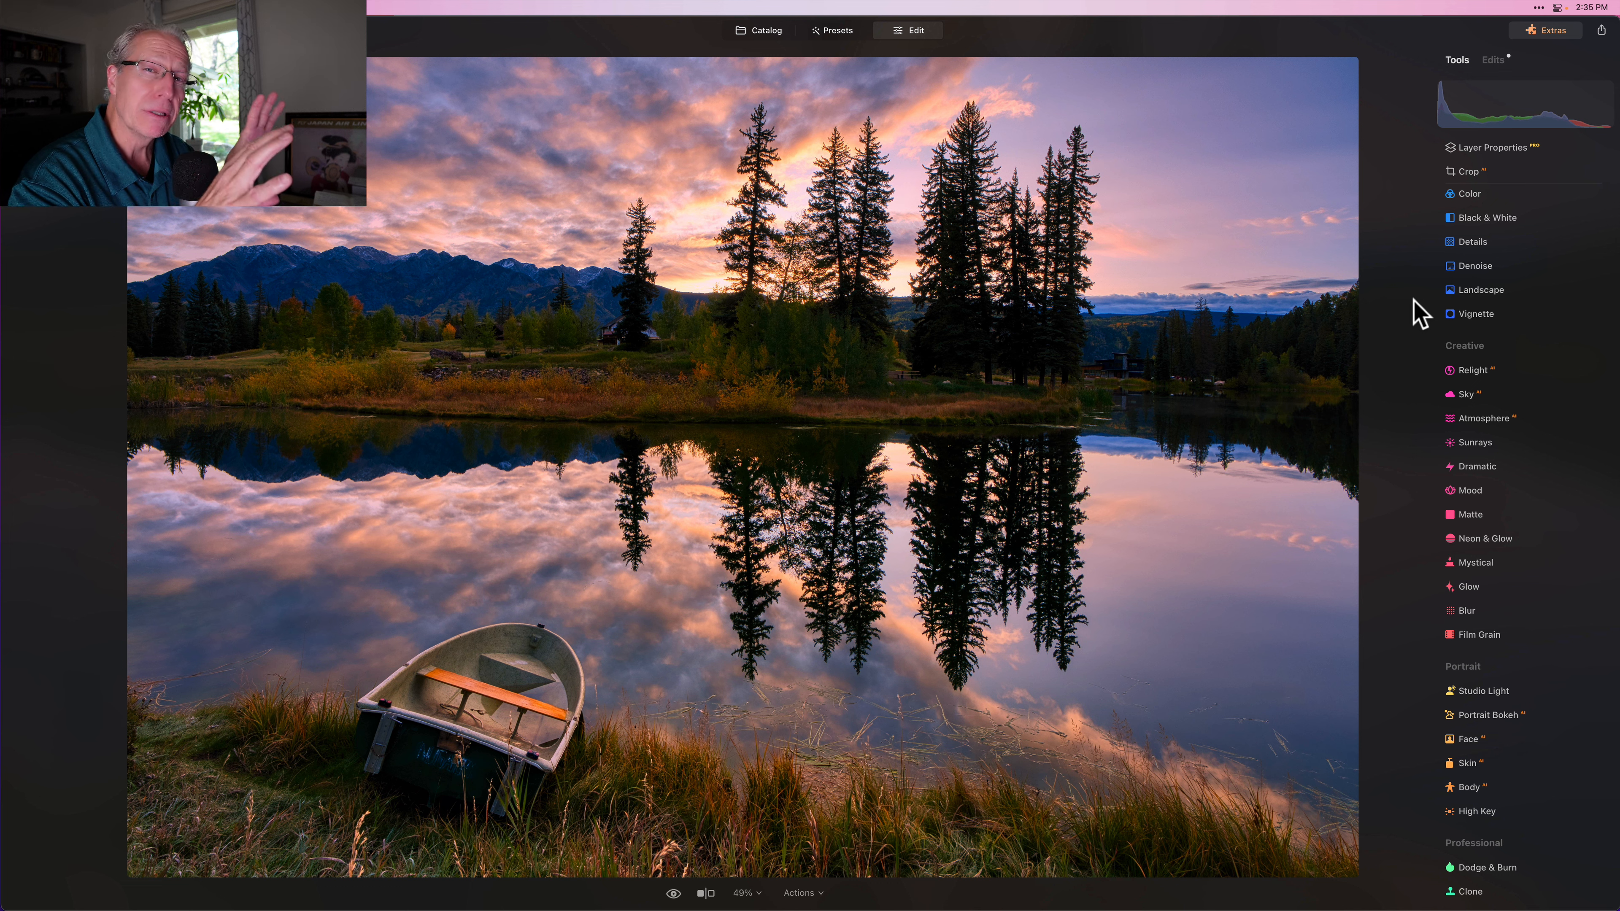
Step: Rotate the photo slightly counterclockwise with the Crop tool to level it, and apply the crop
click(1467, 171)
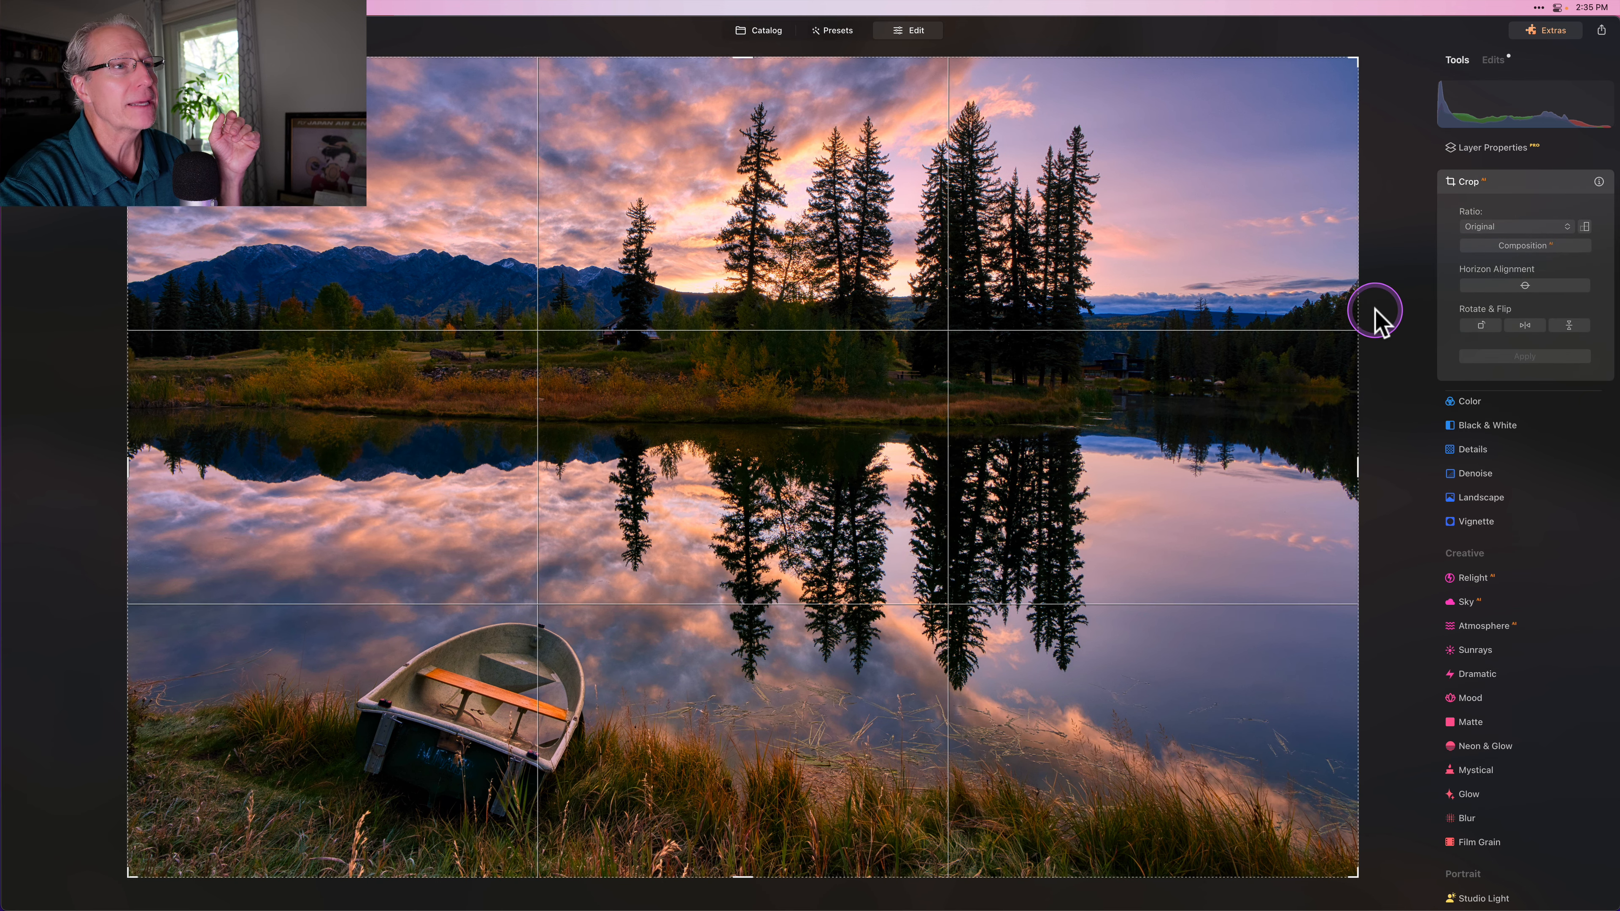
drag(1374, 311, 1372, 306)
click(1490, 356)
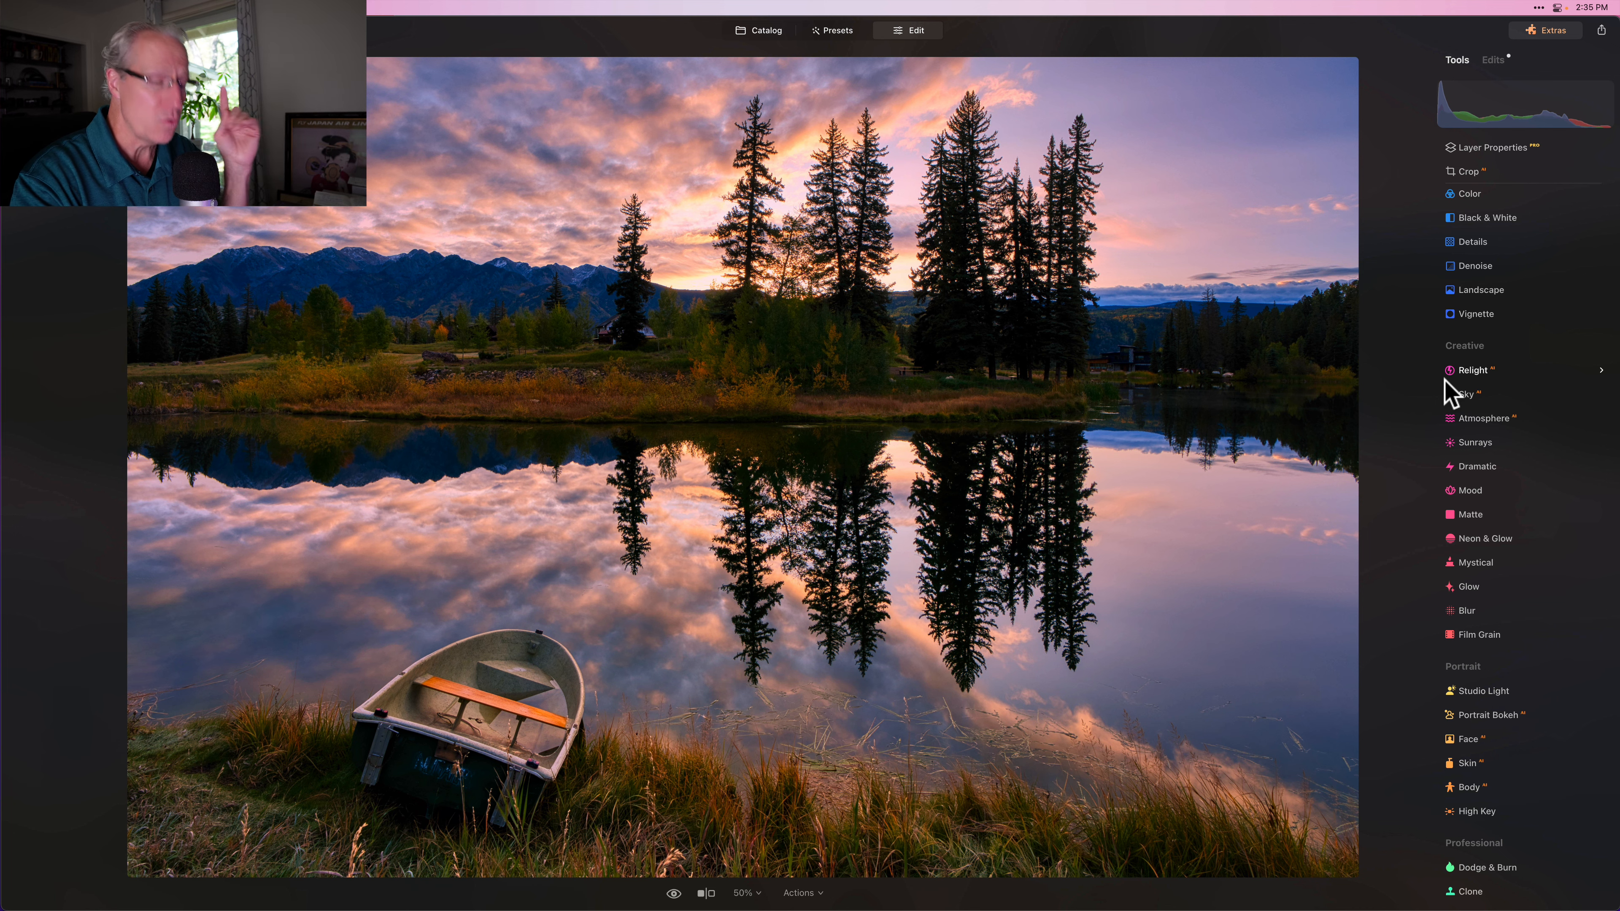
Step: Compare the levelled, finished photo with its unedited version twice, ending on the edited view
key(backslash)
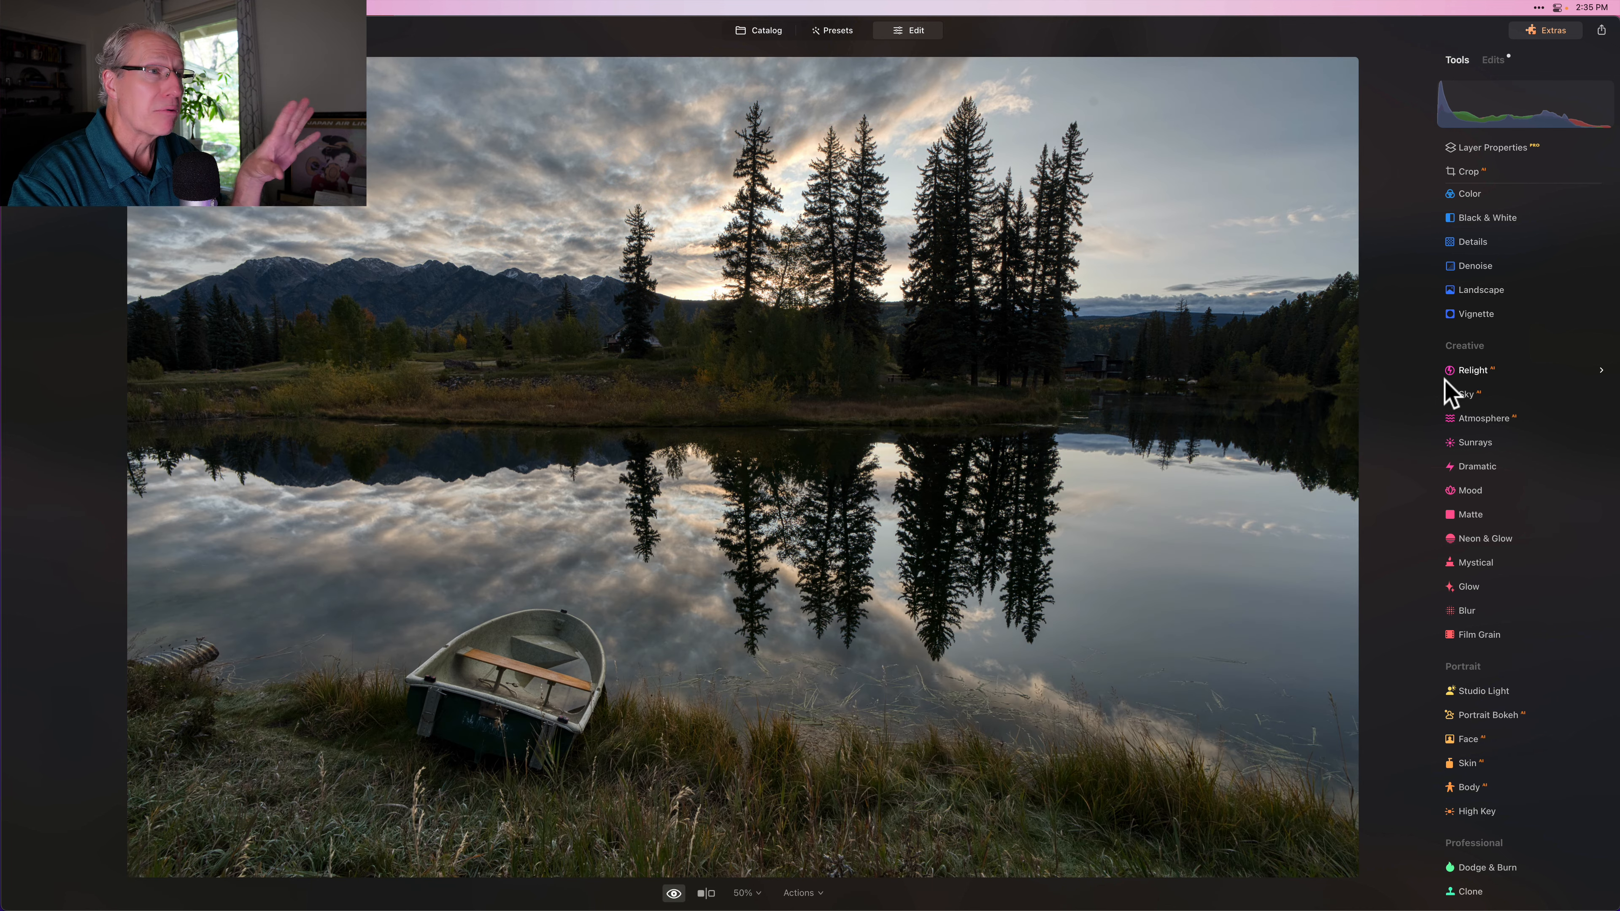
key(backslash)
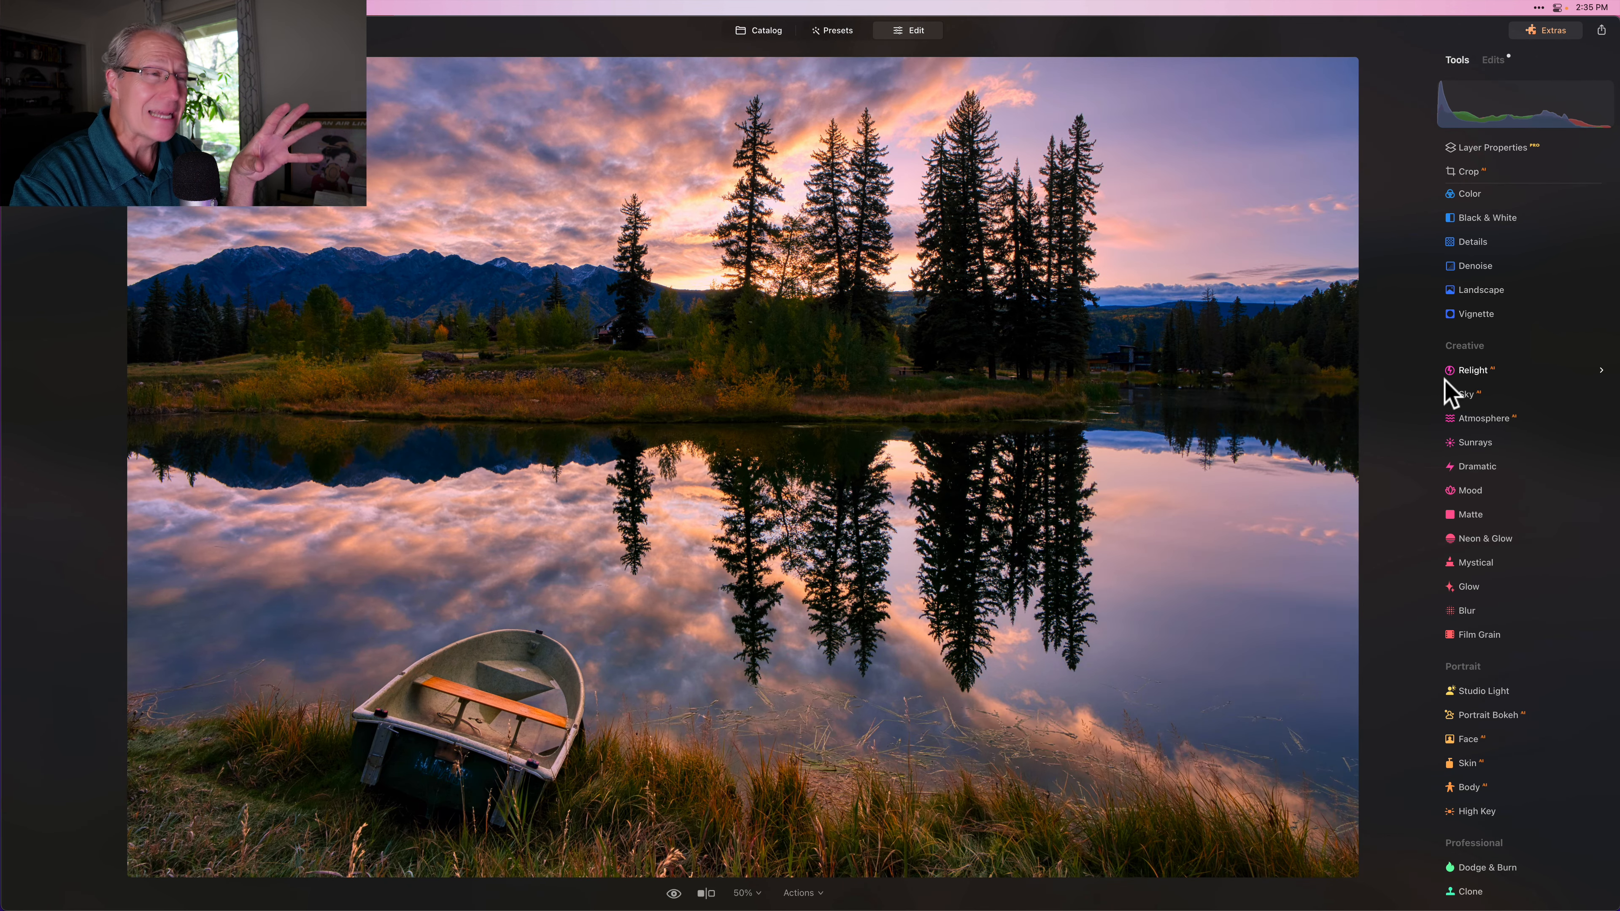
key(backslash)
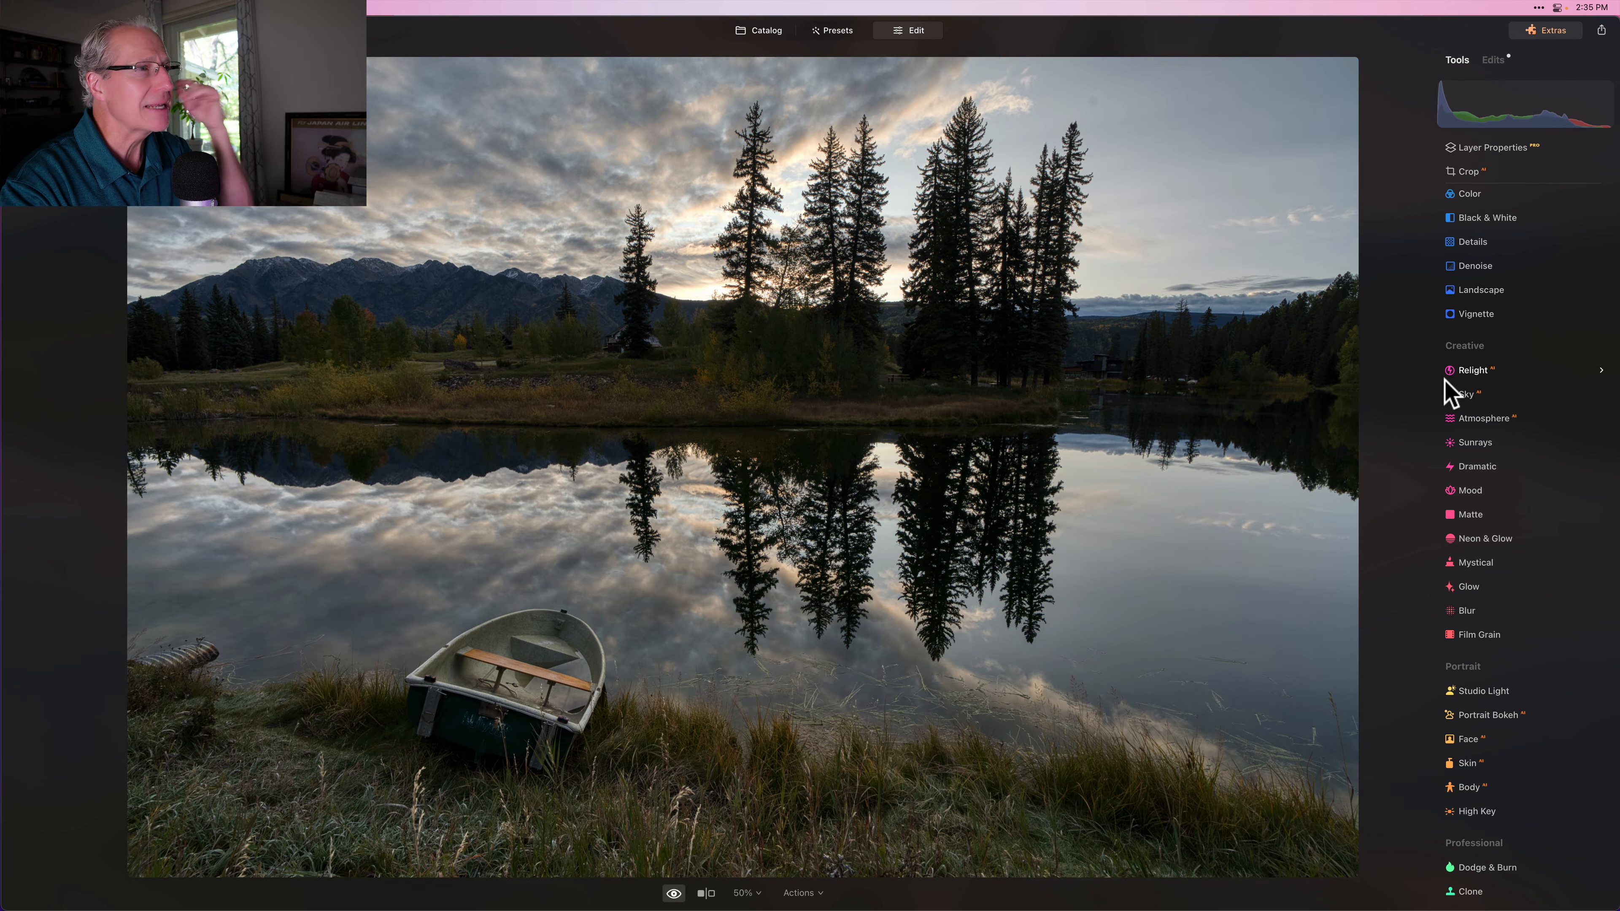
key(backslash)
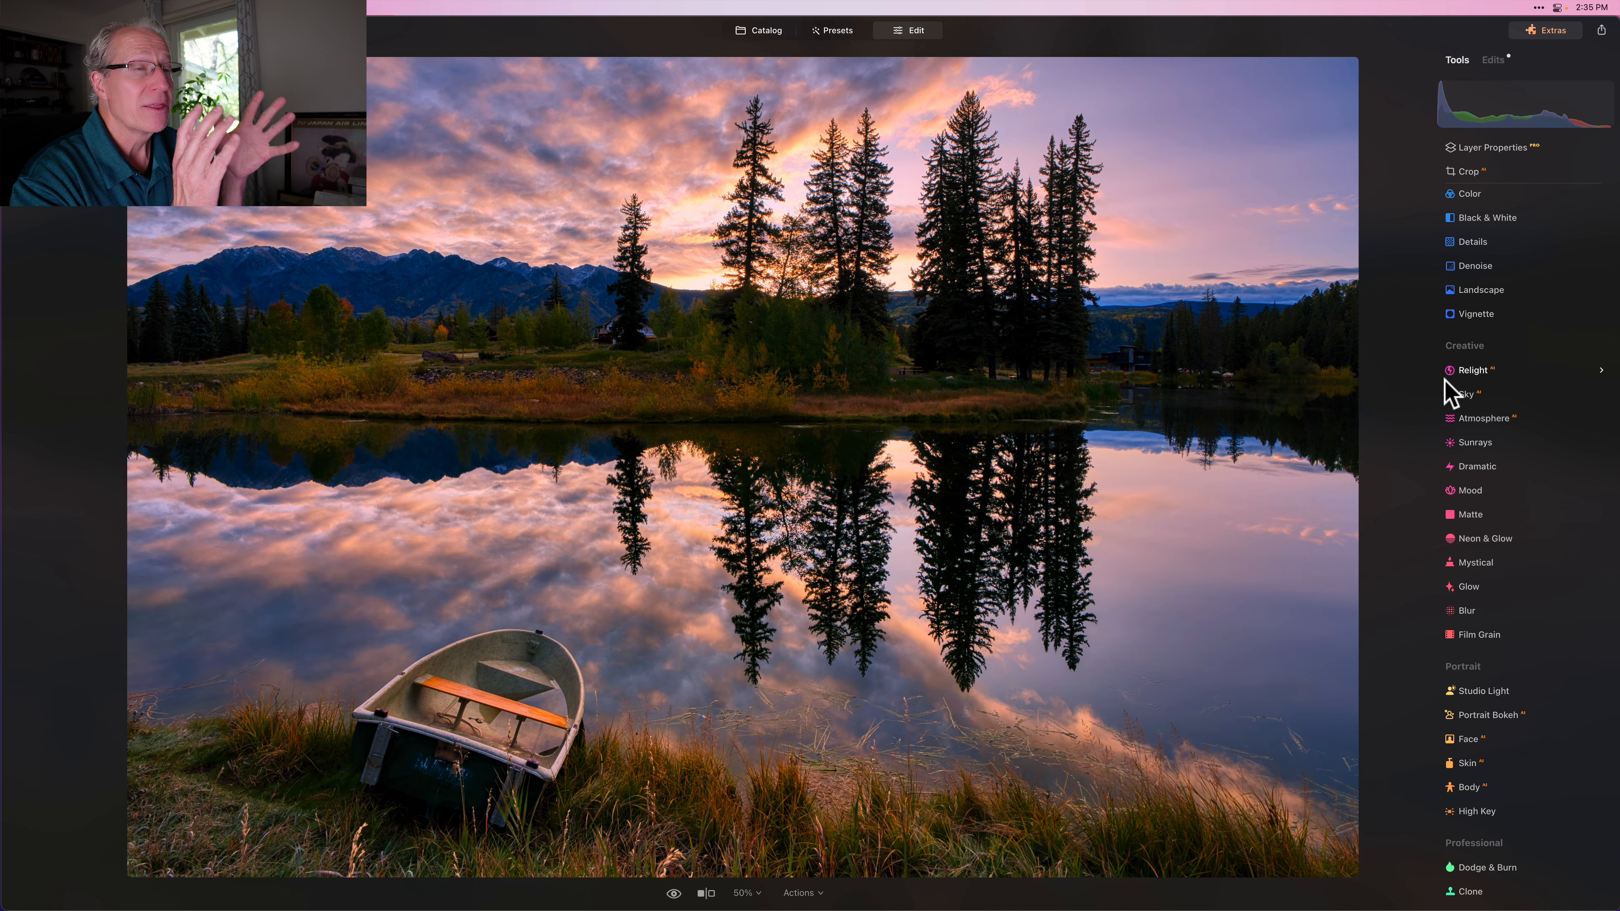